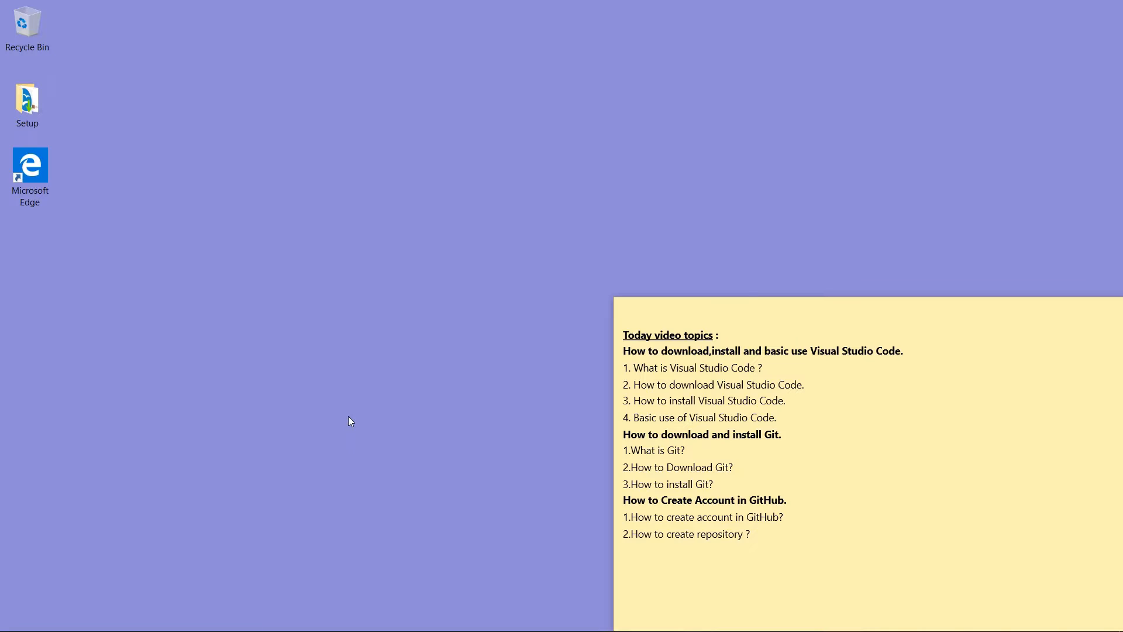
Step: Launch Microsoft Edge from its desktop shortcut
{"action": "double_click", "coordinate": [23, 179]}
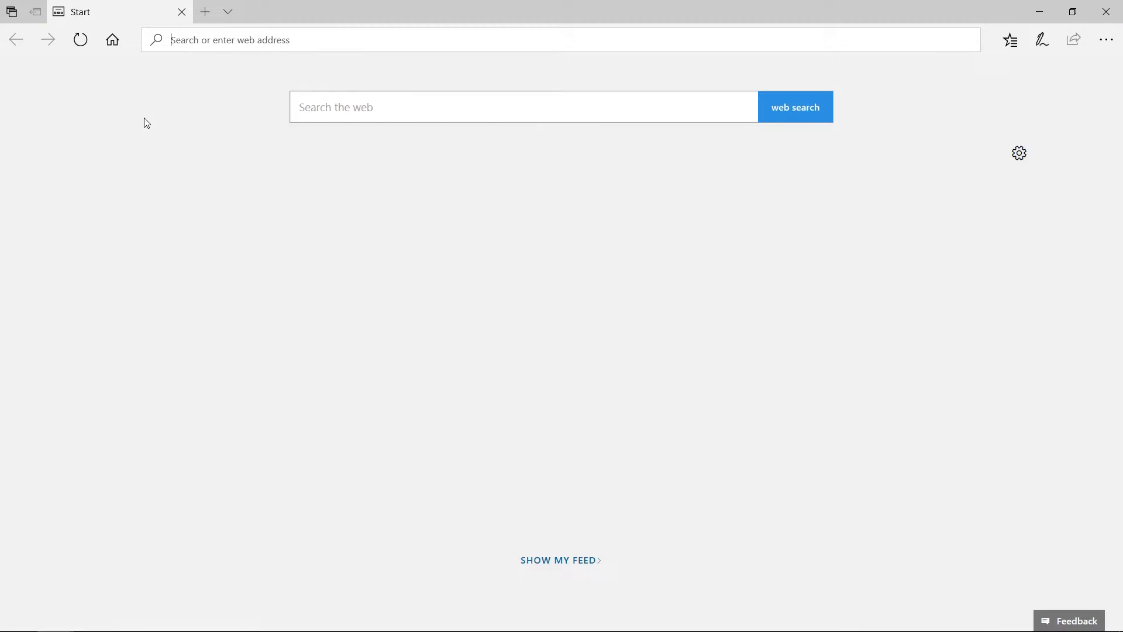
Step: Run a Bing search for 'visual studio code'
{"action": "type", "text": "visual"}
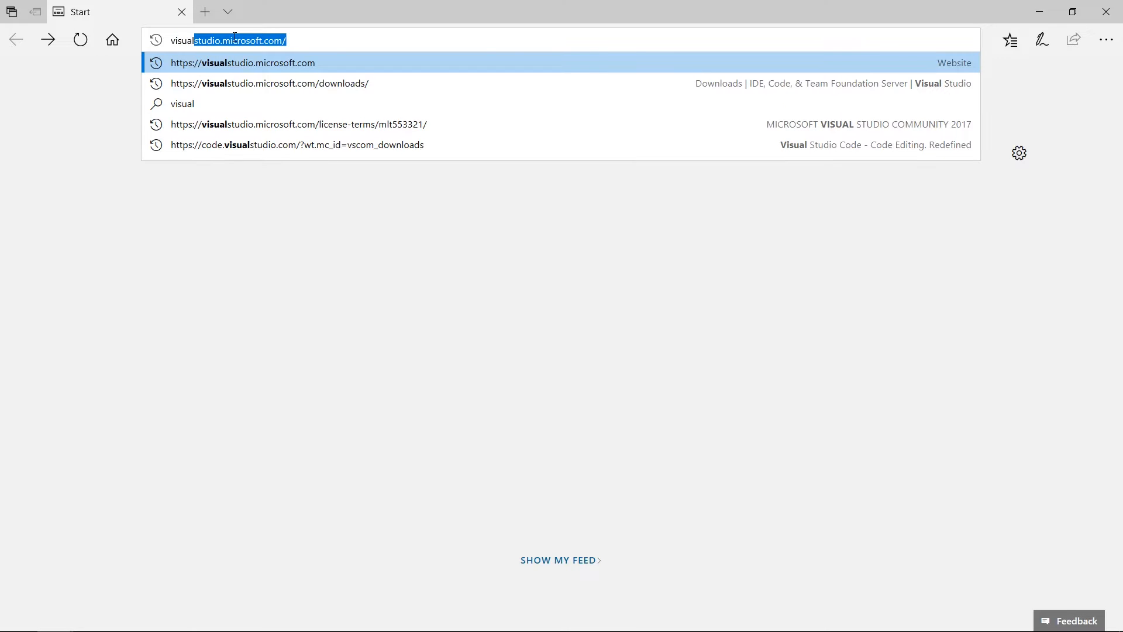
{"action": "type", "text": " s"}
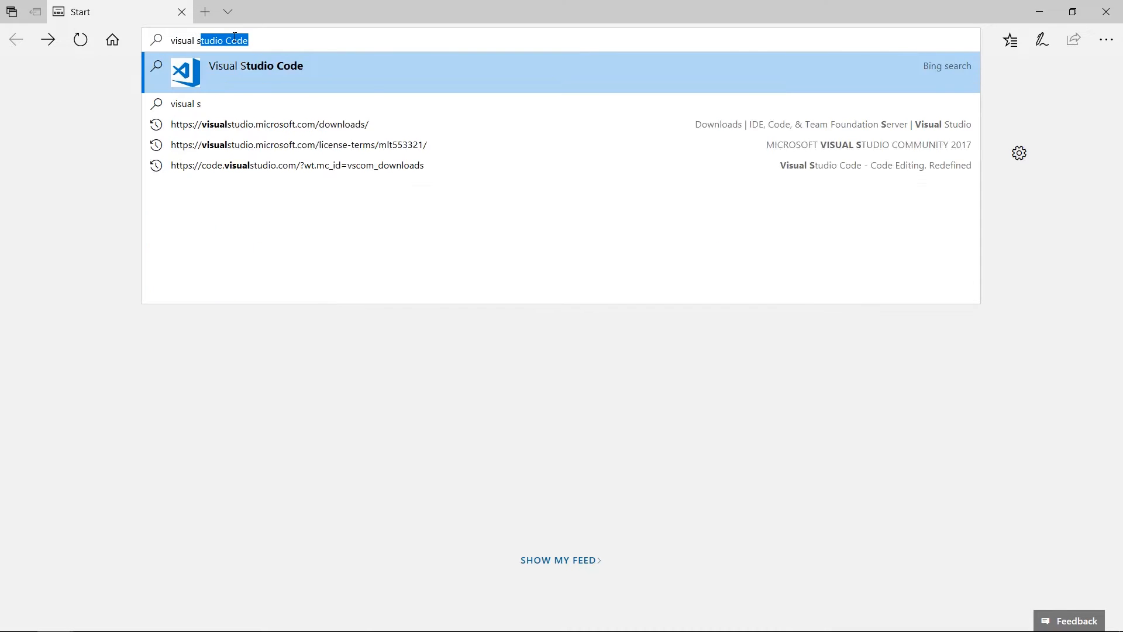
{"action": "type", "text": "tudio"}
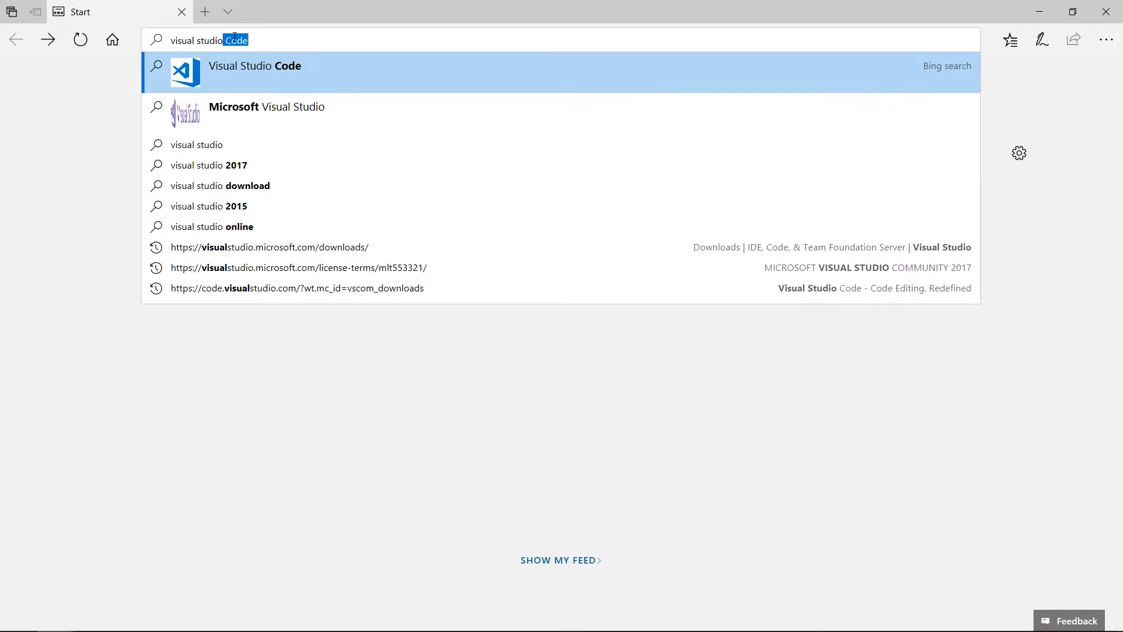
{"action": "type", "text": " code"}
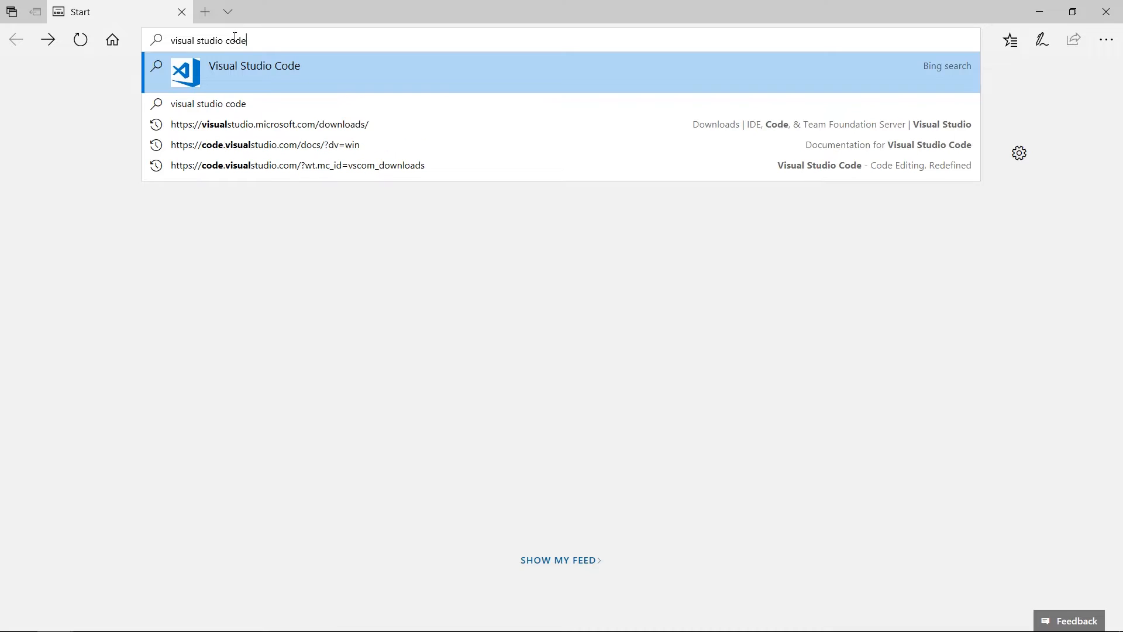
{"action": "key", "text": "Return"}
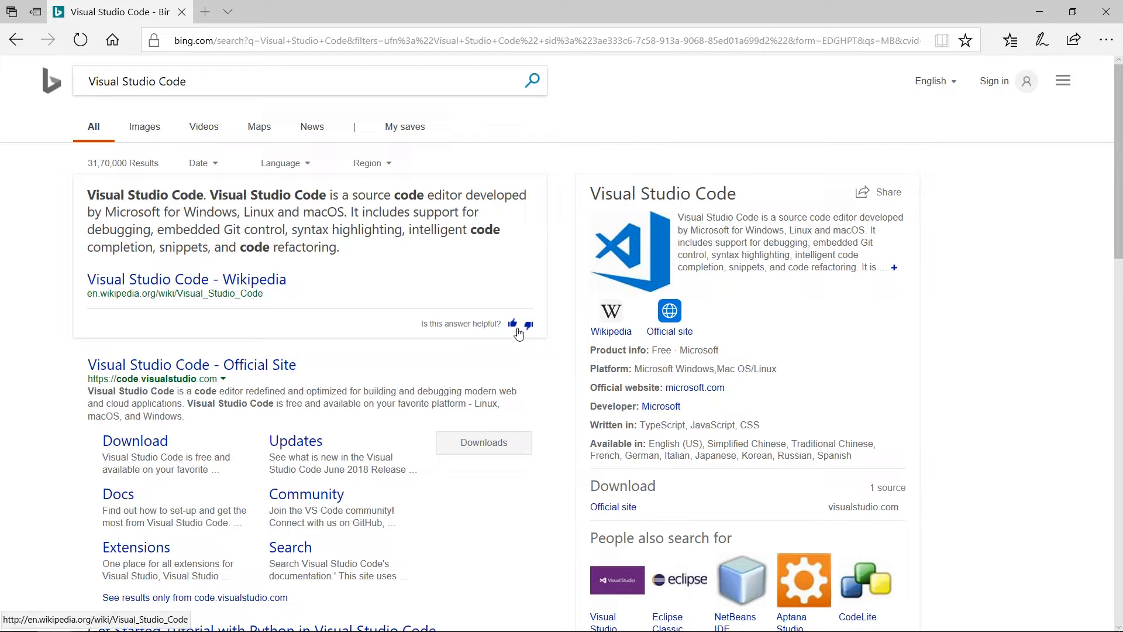
Step: On code.visualstudio.com, request the stable Windows installer, then cancel the download prompt
{"action": "left_click", "coordinate": [223, 365]}
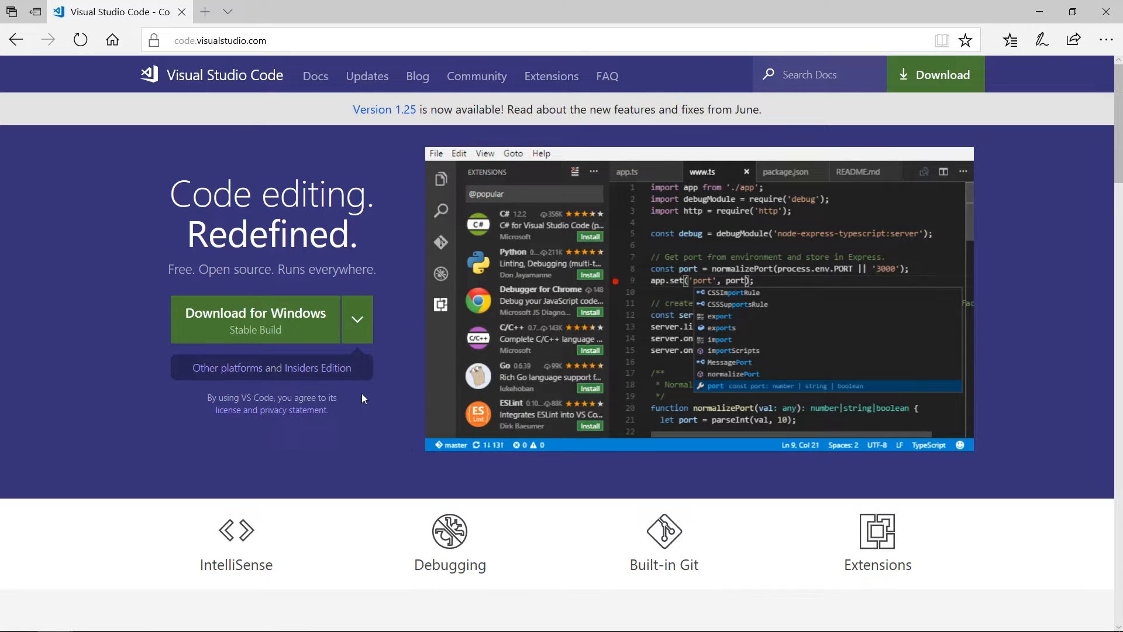
{"action": "left_click", "coordinate": [355, 334]}
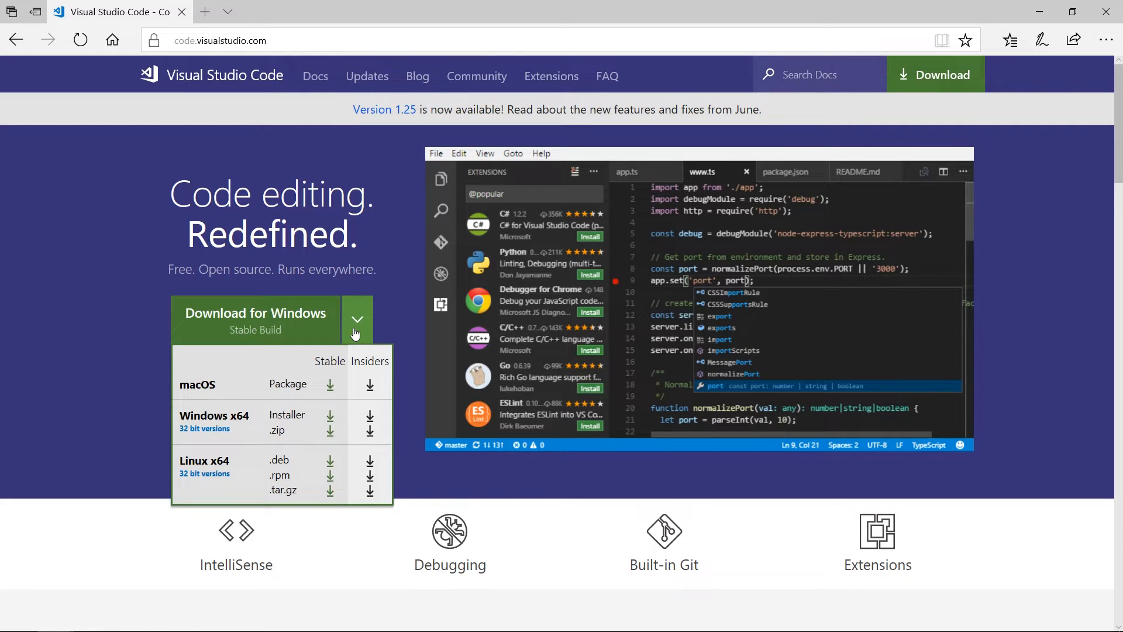
{"action": "left_click", "coordinate": [274, 320]}
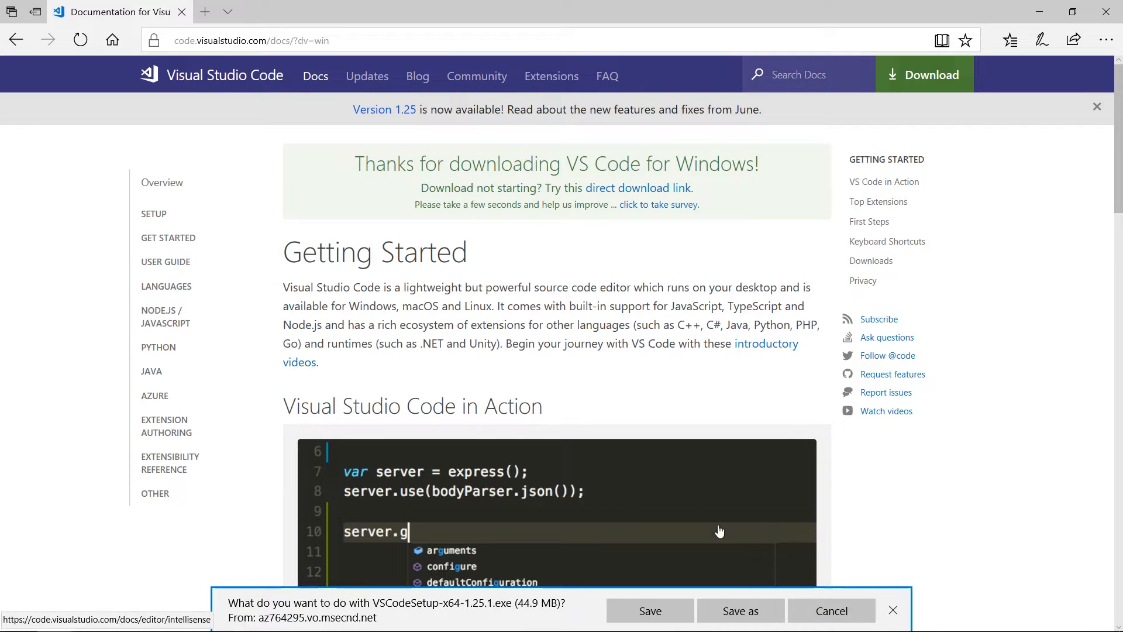
{"action": "left_click", "coordinate": [825, 611]}
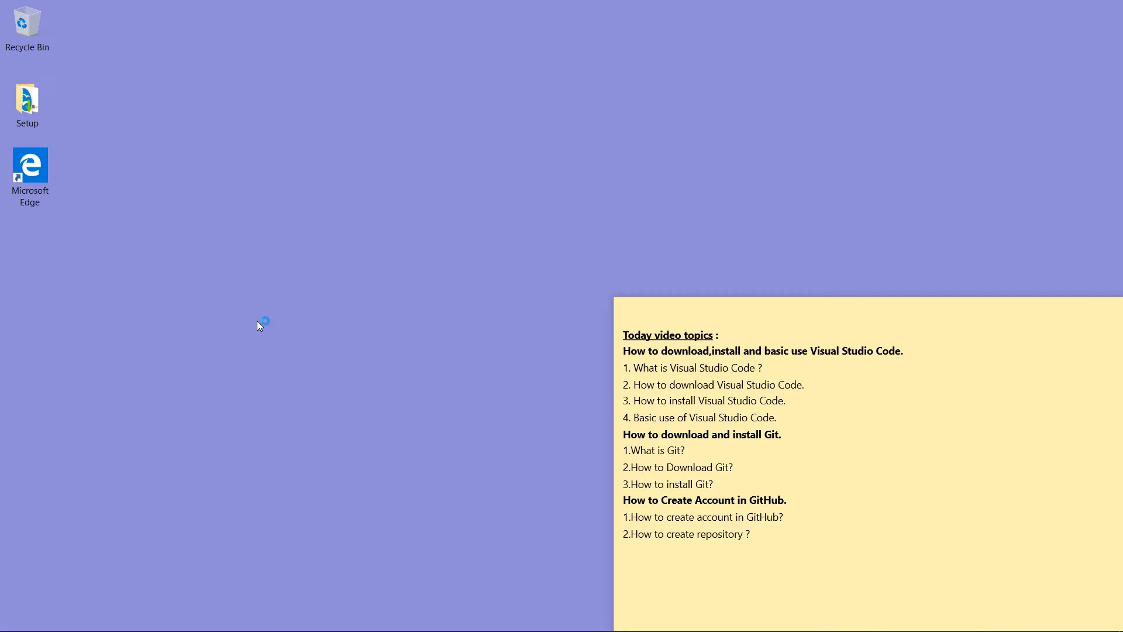
Step: Run VSCodeSetup-x64-1.25.1.exe from the Setup folder and accept the licence agreement
{"action": "double_click", "coordinate": [33, 109]}
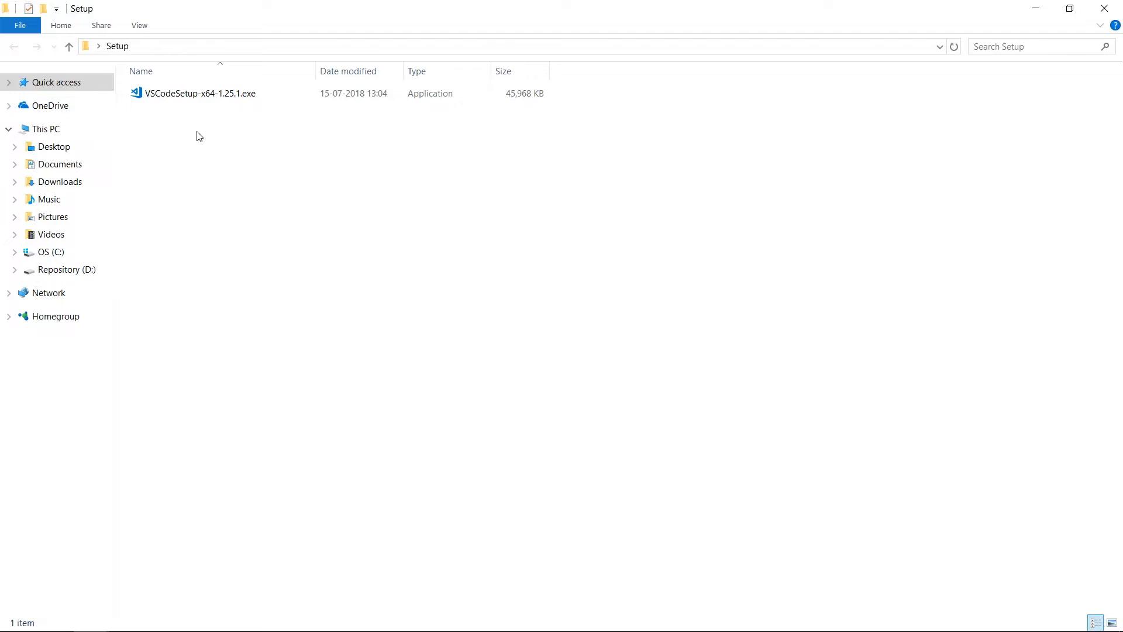
{"action": "double_click", "coordinate": [215, 103]}
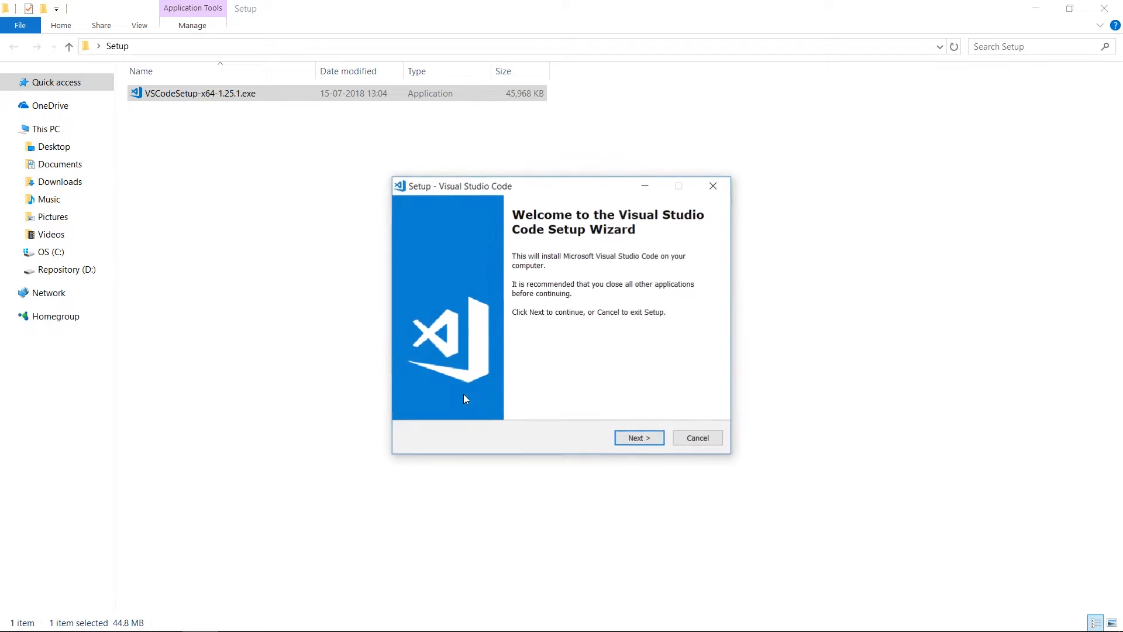
{"action": "left_click", "coordinate": [648, 439]}
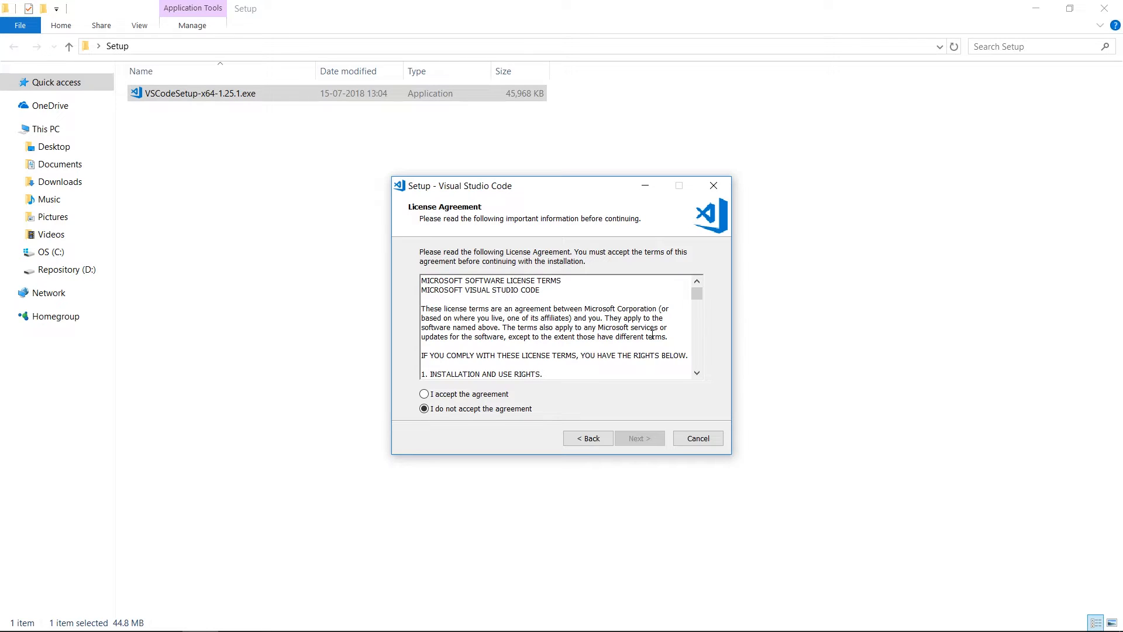
{"action": "left_click_drag", "start_coordinate": [696, 293], "coordinate": [701, 393]}
{"action": "left_click", "coordinate": [425, 394]}
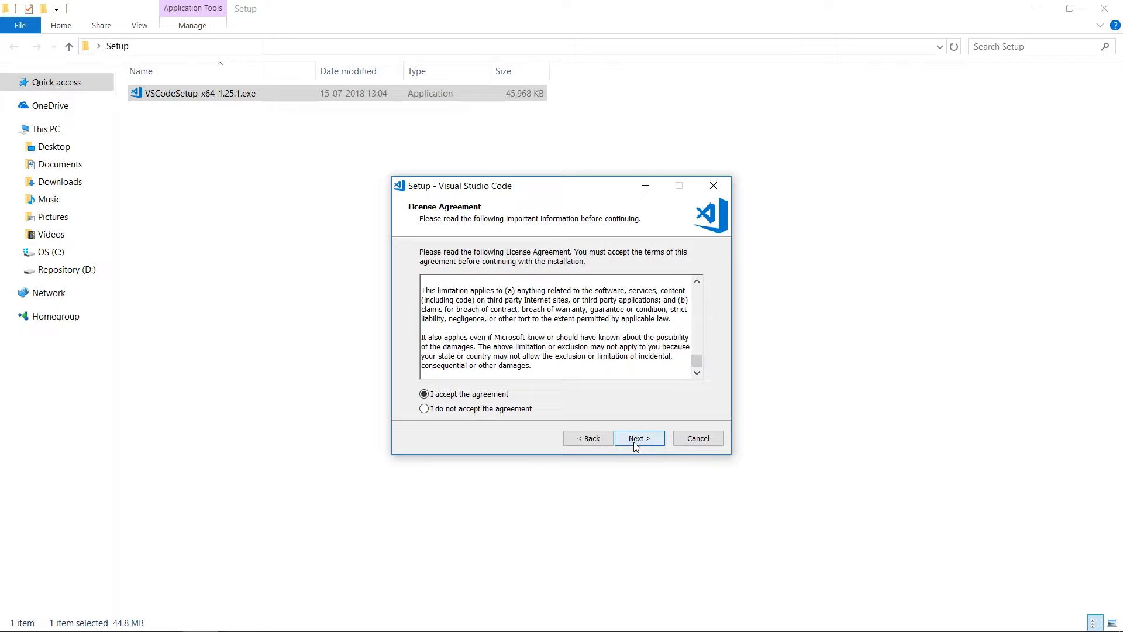
Step: Keep the default install location and Start Menu folder, and add a desktop icon
{"action": "left_click", "coordinate": [635, 445]}
{"action": "left_click", "coordinate": [635, 445]}
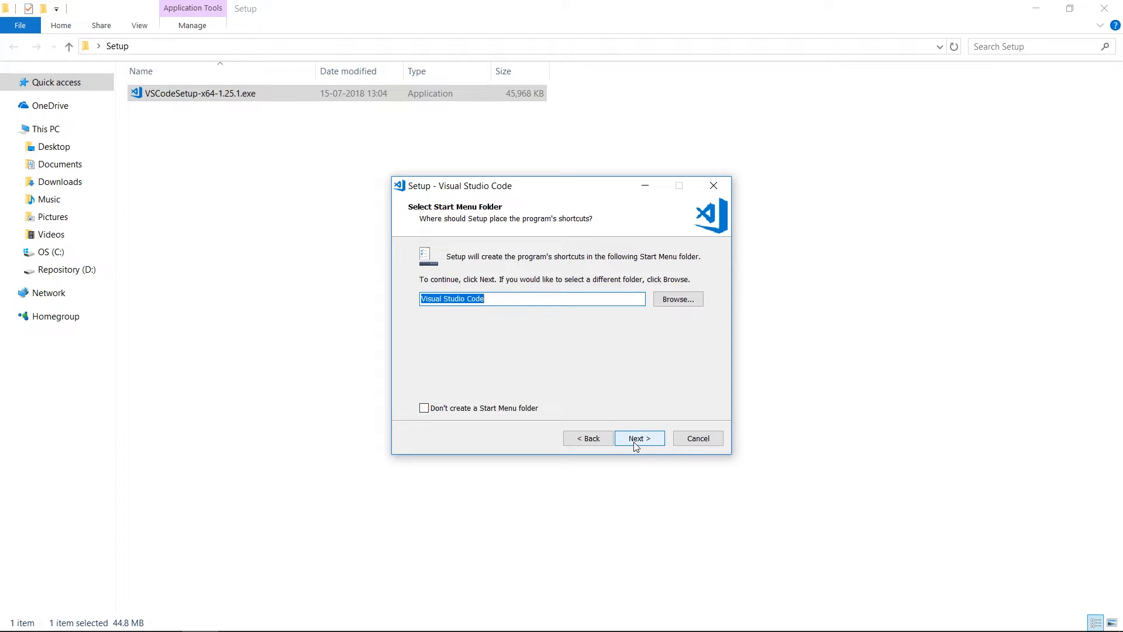
{"action": "left_click", "coordinate": [636, 439]}
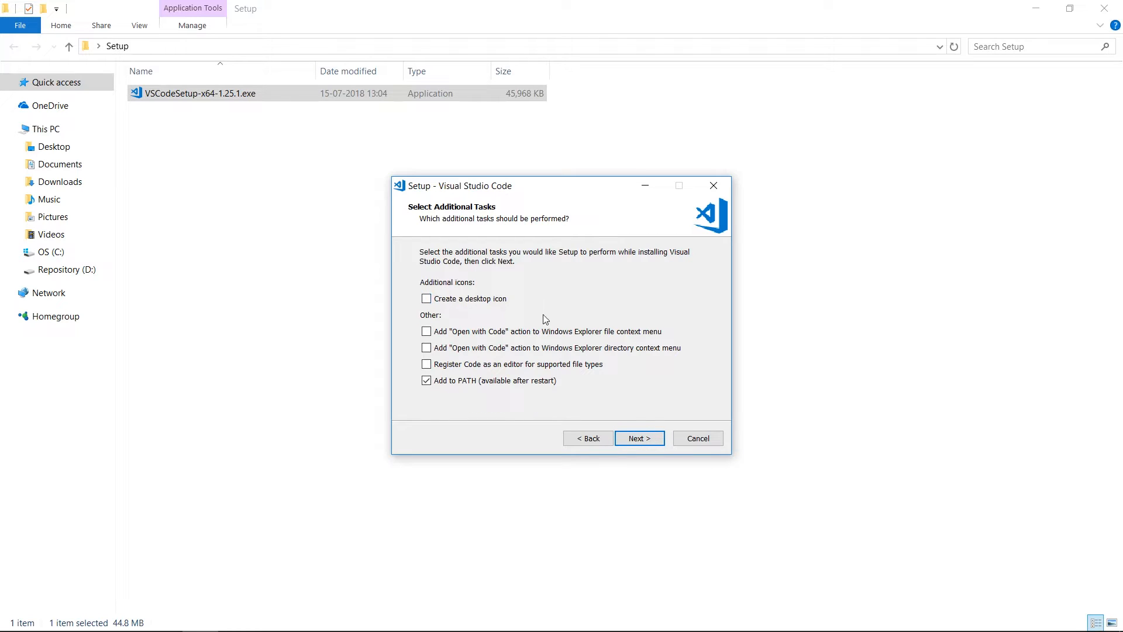
{"action": "left_click", "coordinate": [425, 299]}
{"action": "left_click", "coordinate": [639, 440]}
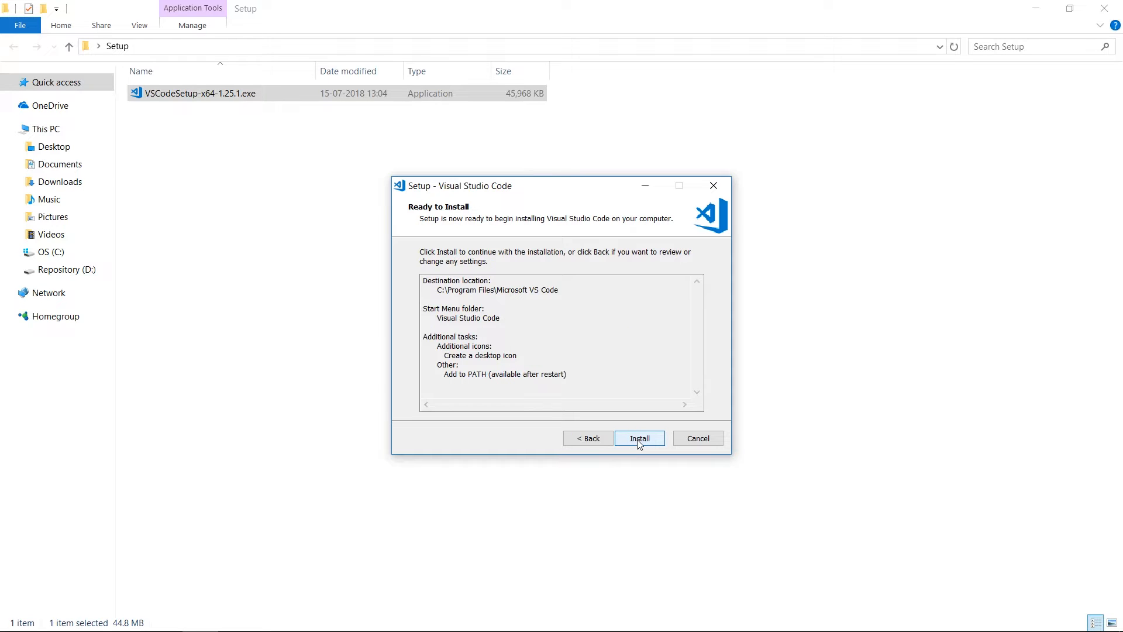
Step: Install Visual Studio Code and finish setup with Launch Visual Studio Code checked
{"action": "left_click", "coordinate": [637, 440]}
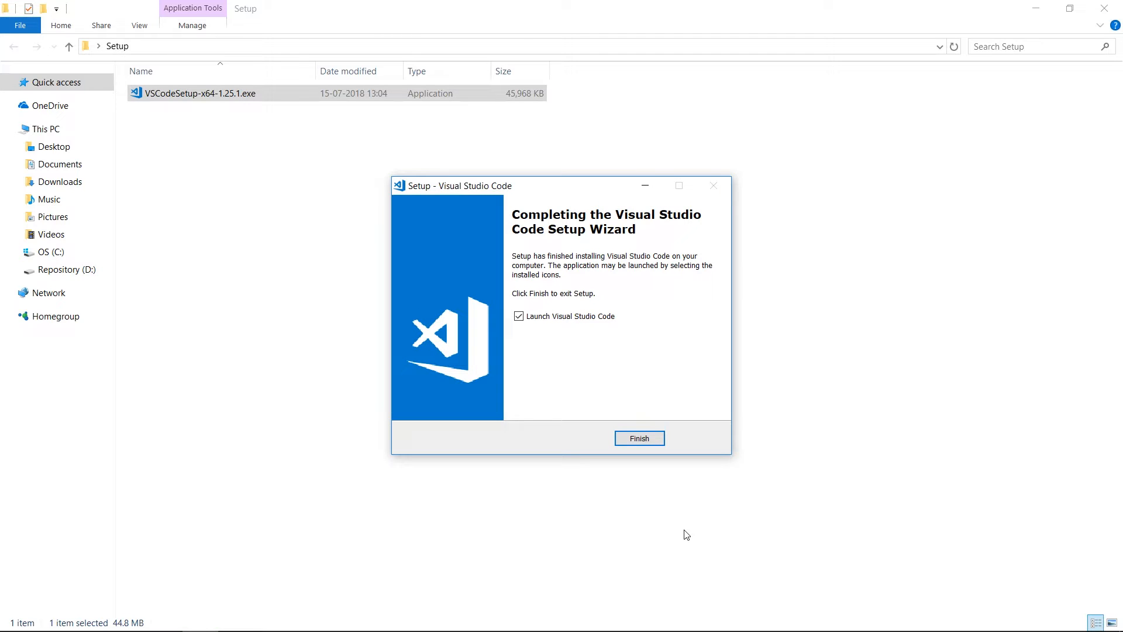
{"action": "left_click", "coordinate": [640, 439]}
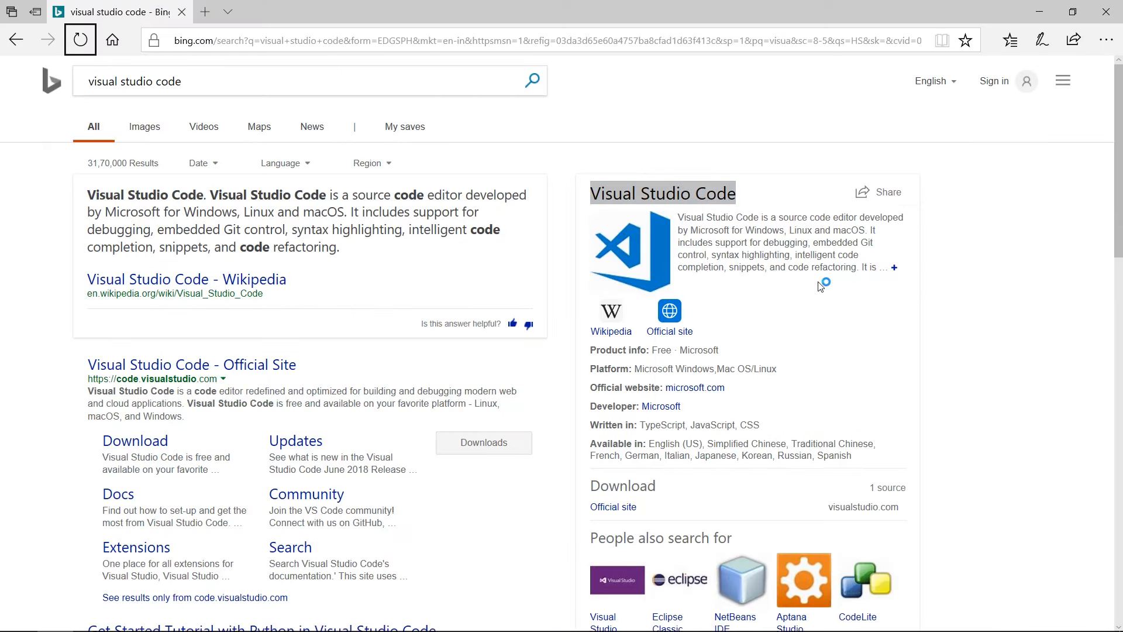
Step: Close Edge and all of its tabs, including the VS Code Getting Started docs
{"action": "left_click", "coordinate": [821, 287]}
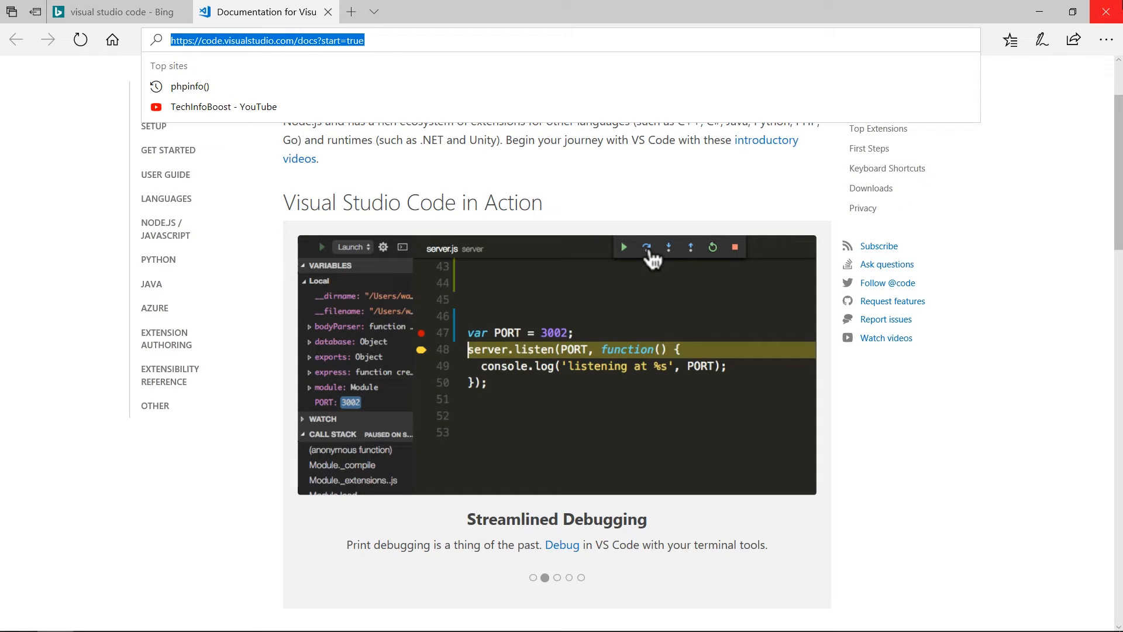
{"action": "left_click", "coordinate": [1112, 7]}
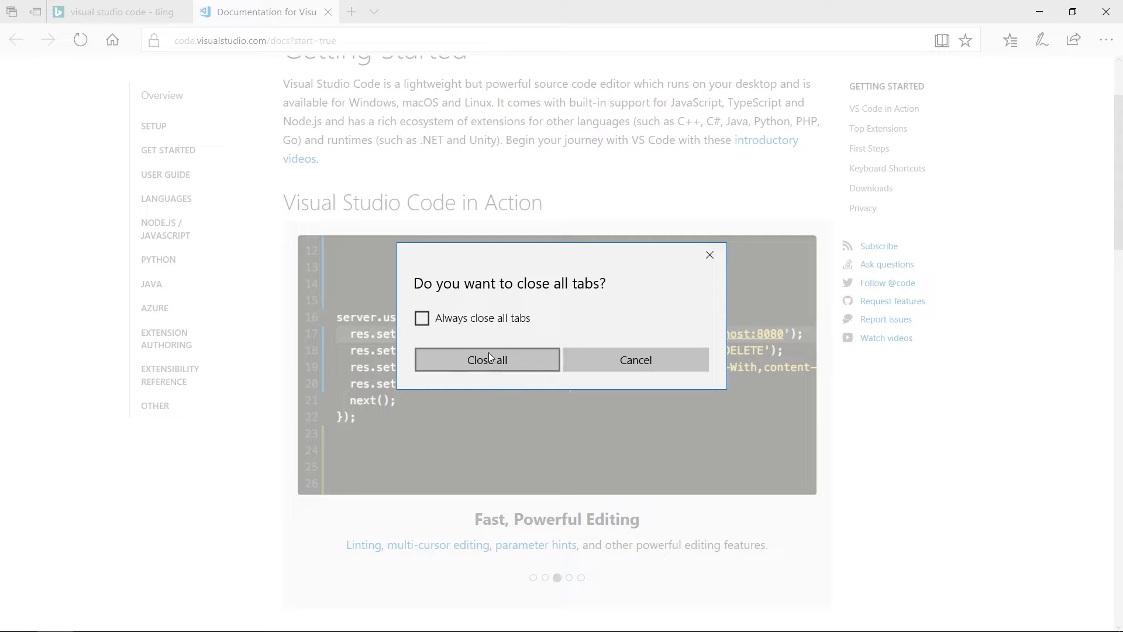
{"action": "left_click", "coordinate": [495, 363]}
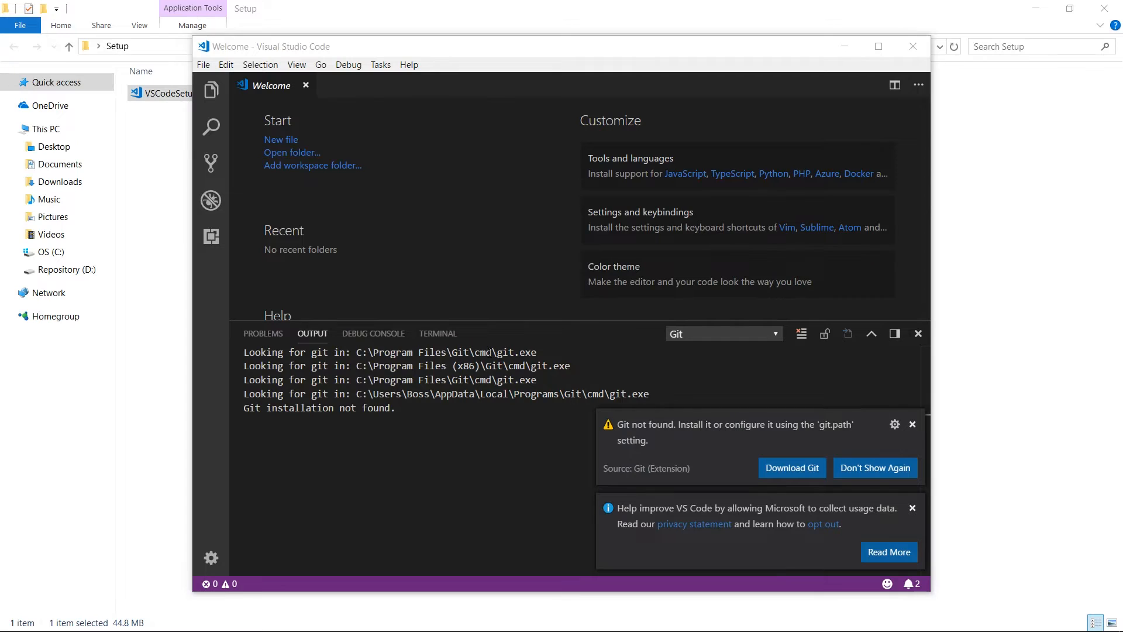
Step: Maximize VS Code and follow its Download Git link to git-scm.com
{"action": "left_click", "coordinate": [878, 47]}
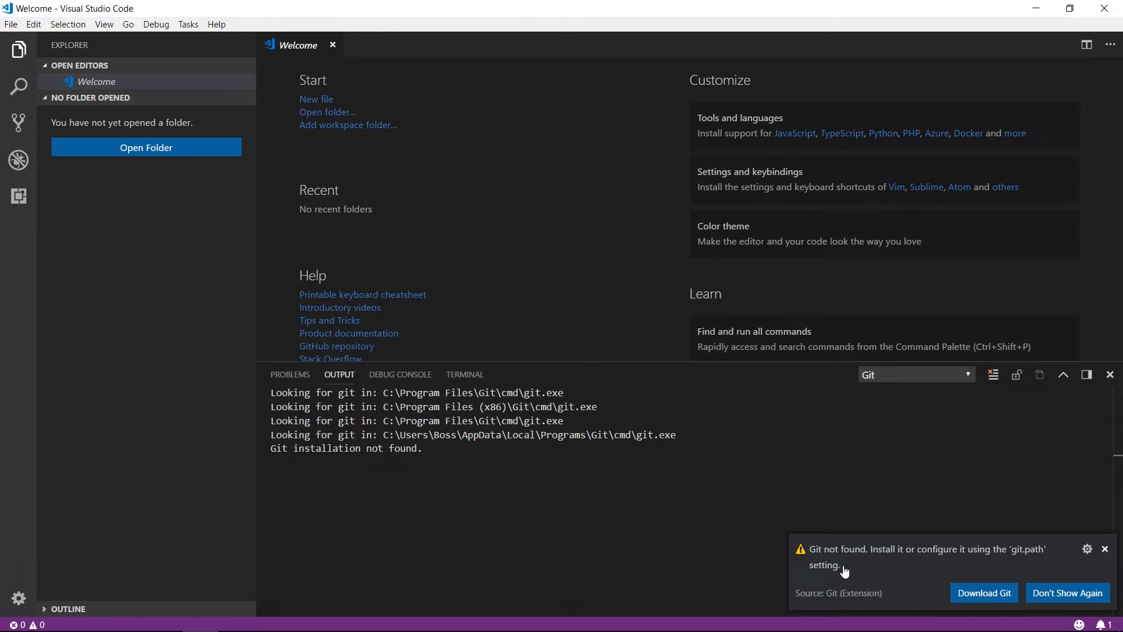
{"action": "left_click", "coordinate": [971, 595]}
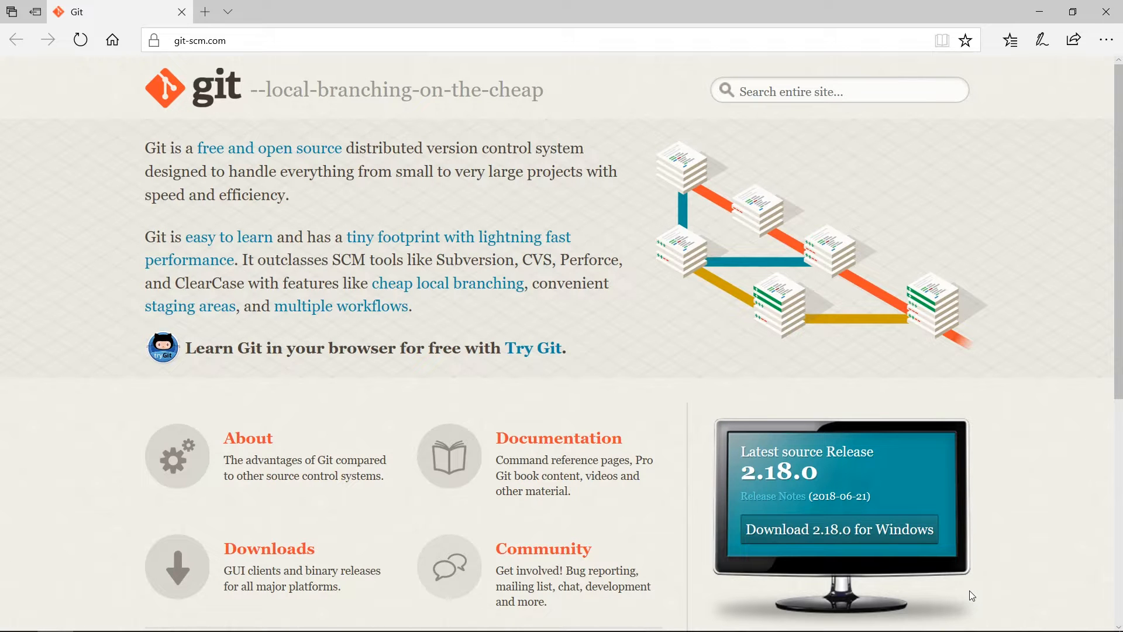
Step: Start saving the 64-bit Git 2.18.0 for Windows installer, pause it, then close Edge
{"action": "left_click", "coordinate": [896, 536]}
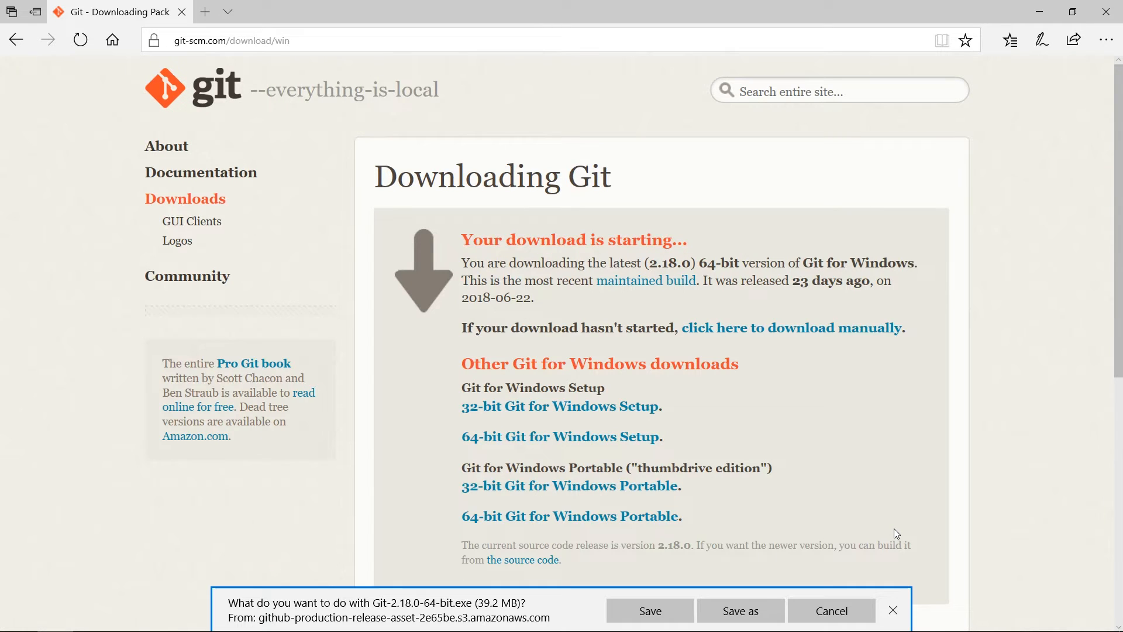
{"action": "left_click", "coordinate": [654, 613]}
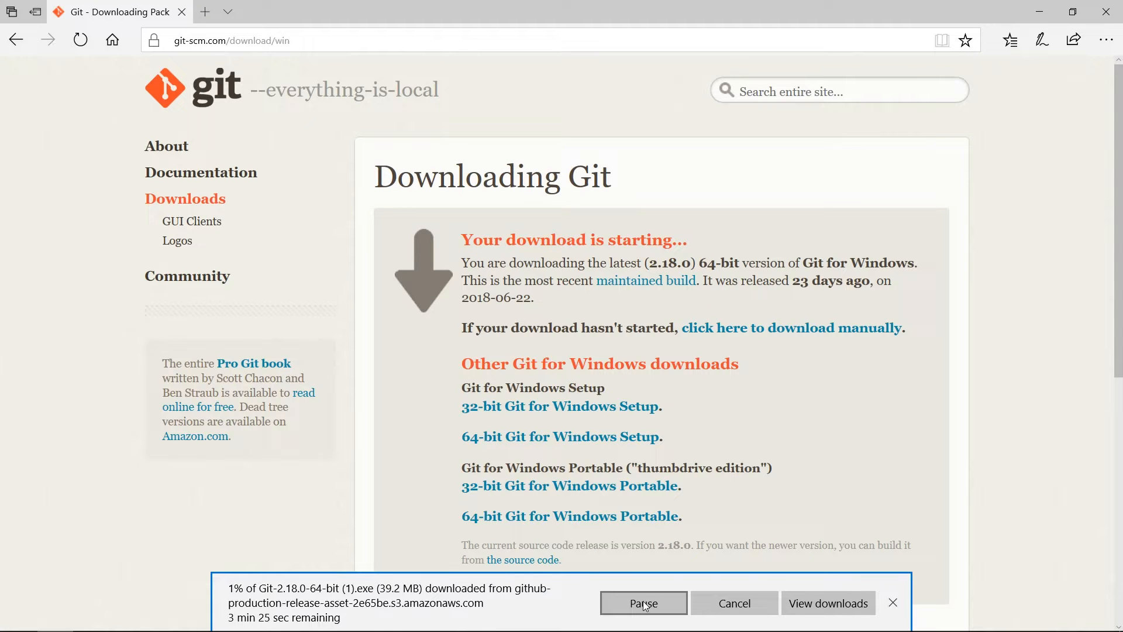
{"action": "left_click", "coordinate": [645, 606]}
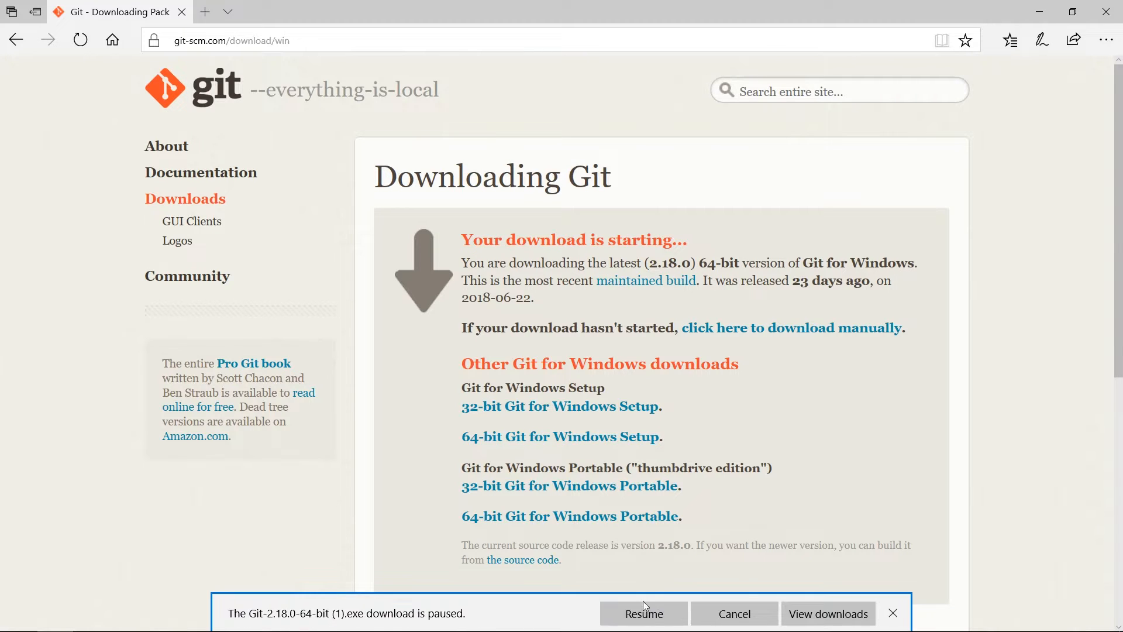
{"action": "left_click", "coordinate": [893, 611]}
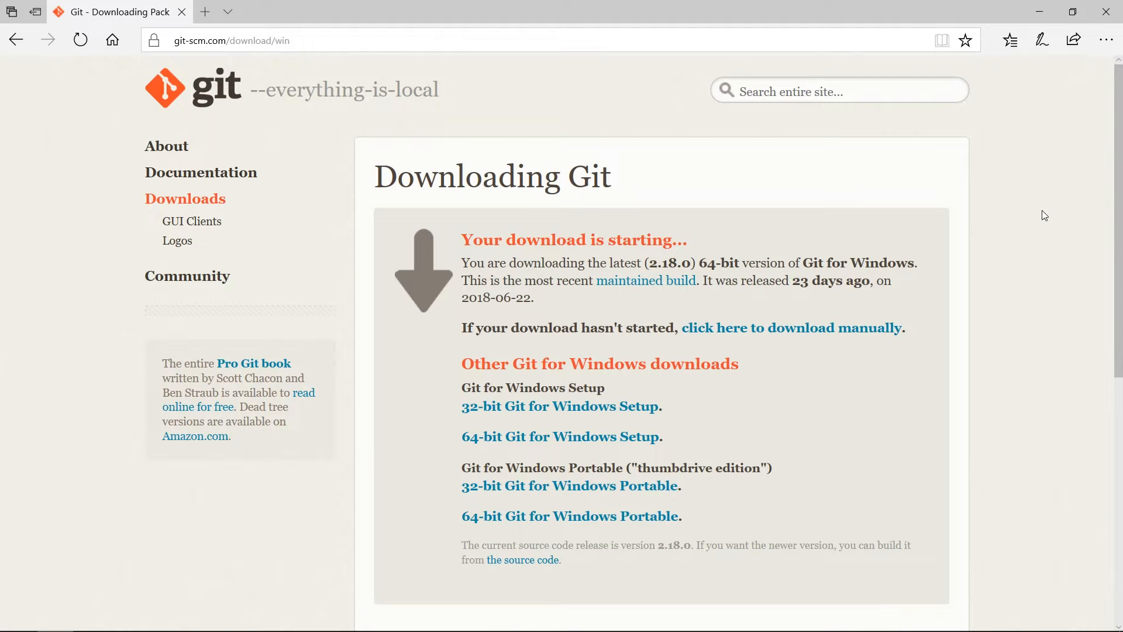
{"action": "left_click", "coordinate": [1107, 12]}
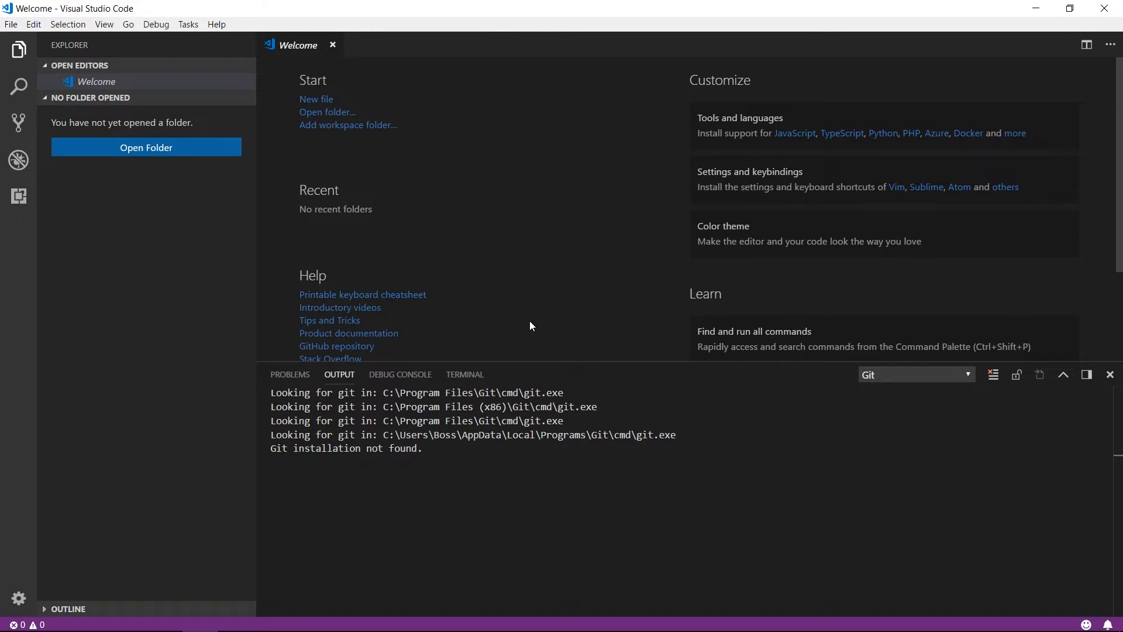
Step: Minimize VS Code and run Git-2.18.0-64-bit.exe from the desktop Setup folder
{"action": "left_click", "coordinate": [1035, 8]}
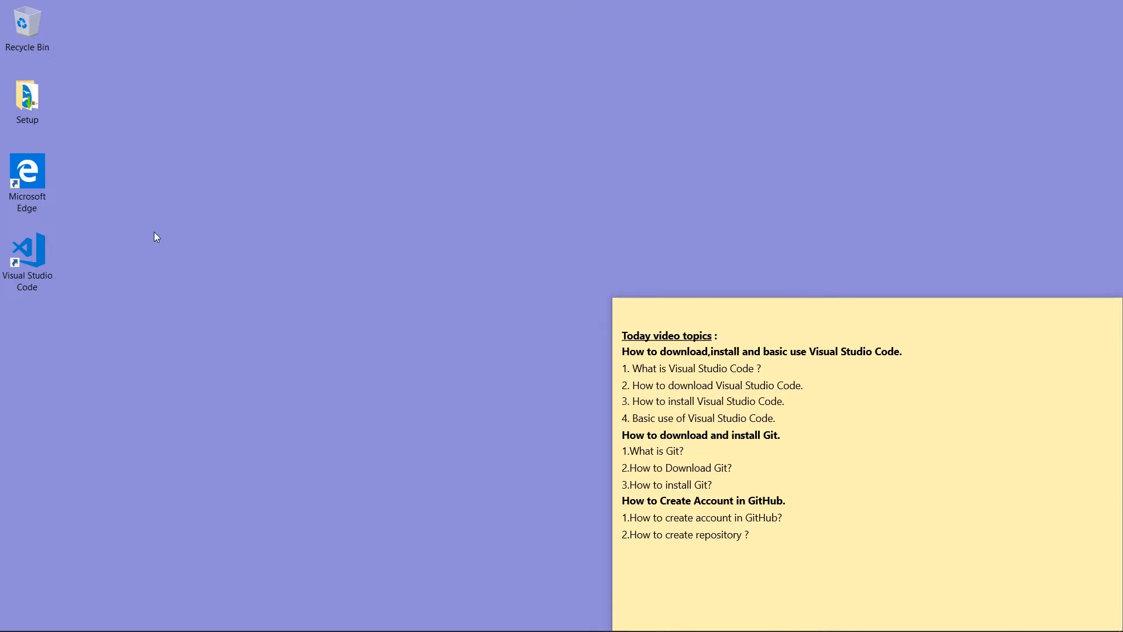
{"action": "double_click", "coordinate": [26, 97]}
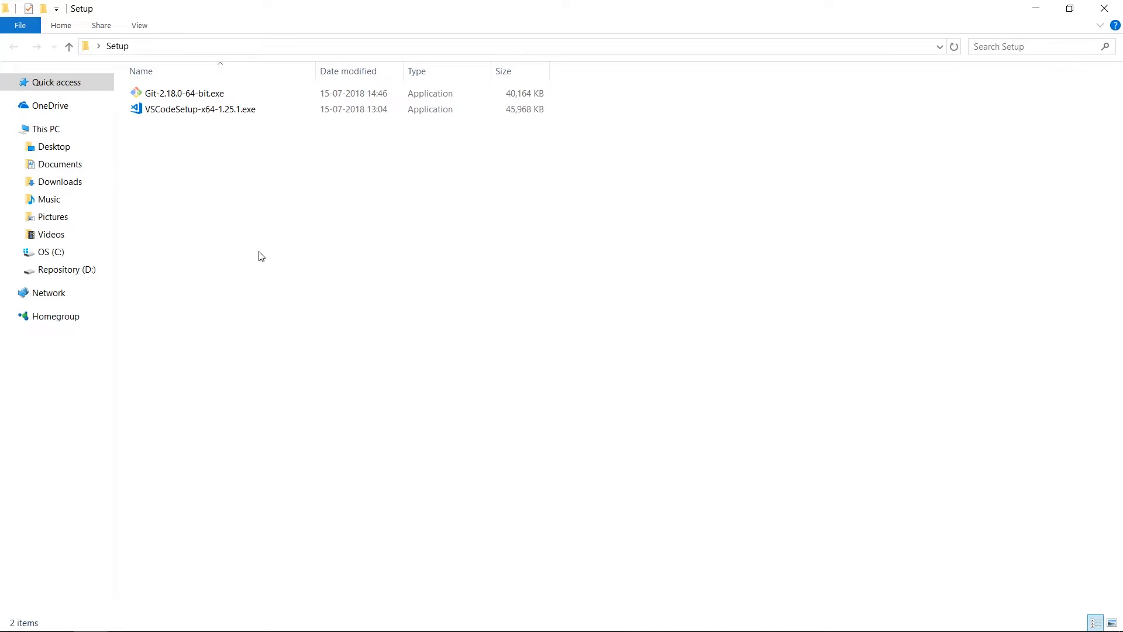
{"action": "double_click", "coordinate": [213, 95]}
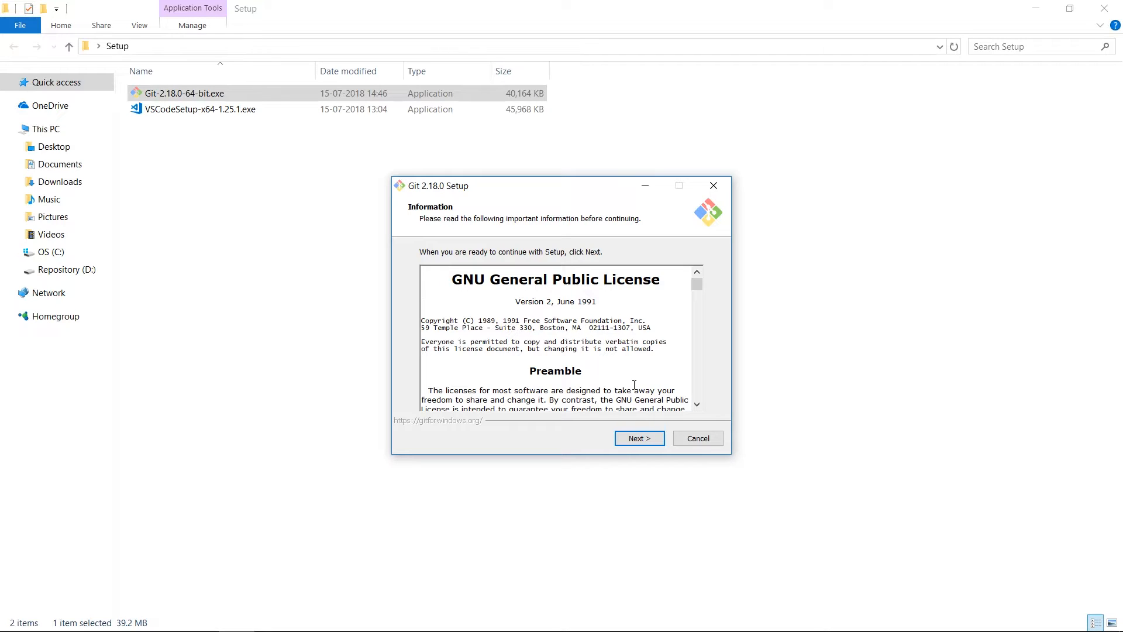
Step: Accept Git's licence and default folder, add a desktop icon, keep default components and Start Menu folder
{"action": "left_click", "coordinate": [626, 444]}
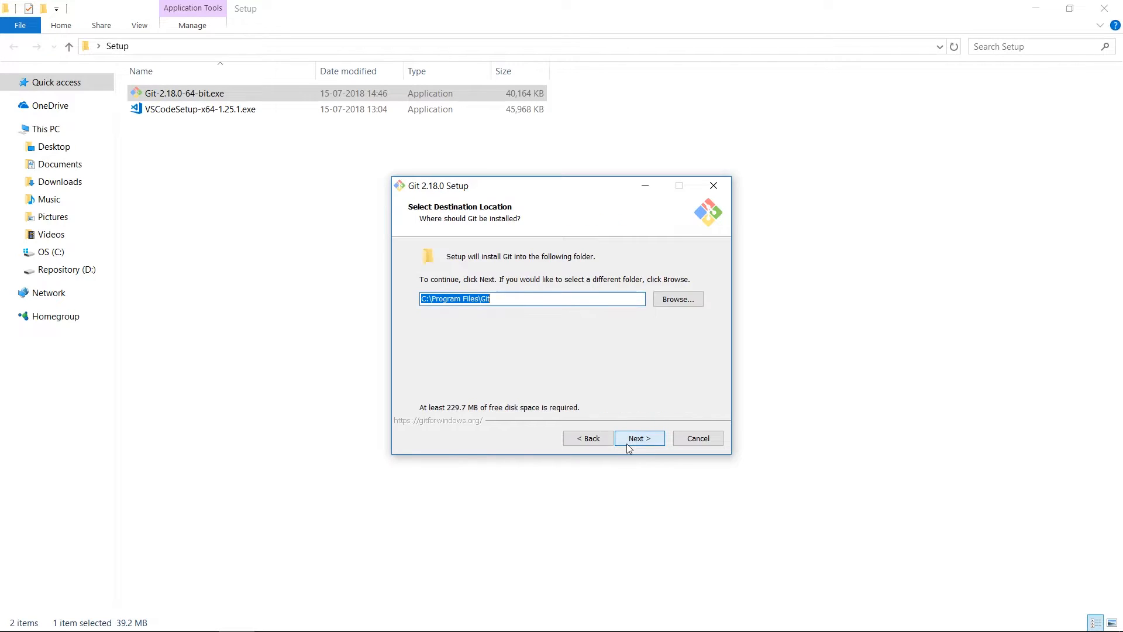
{"action": "left_click", "coordinate": [627, 443]}
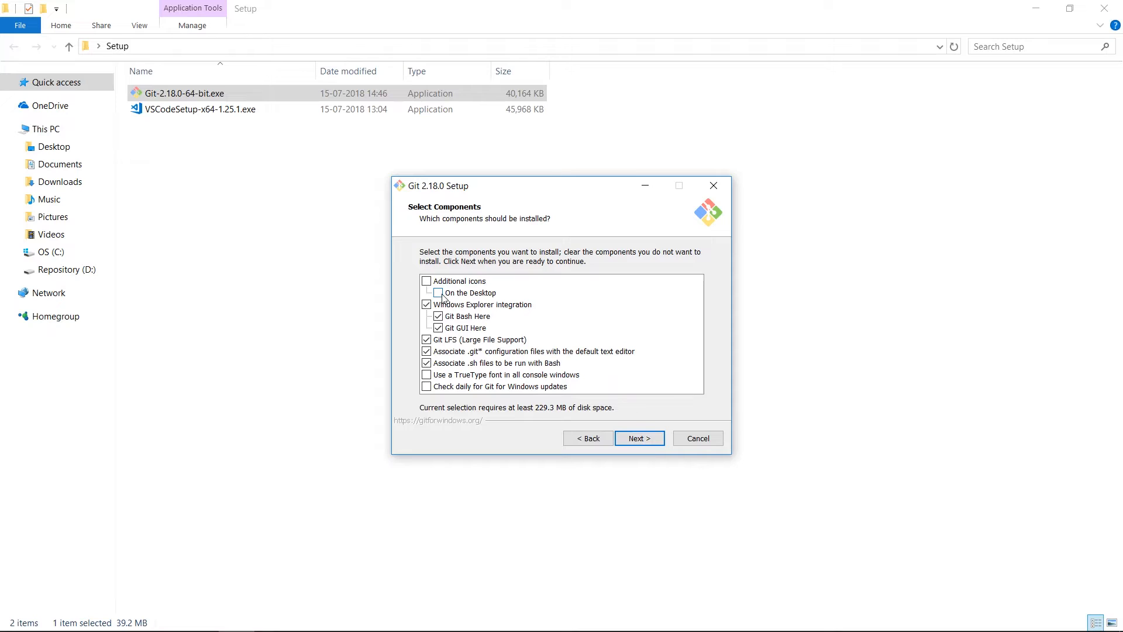
{"action": "left_click", "coordinate": [427, 281]}
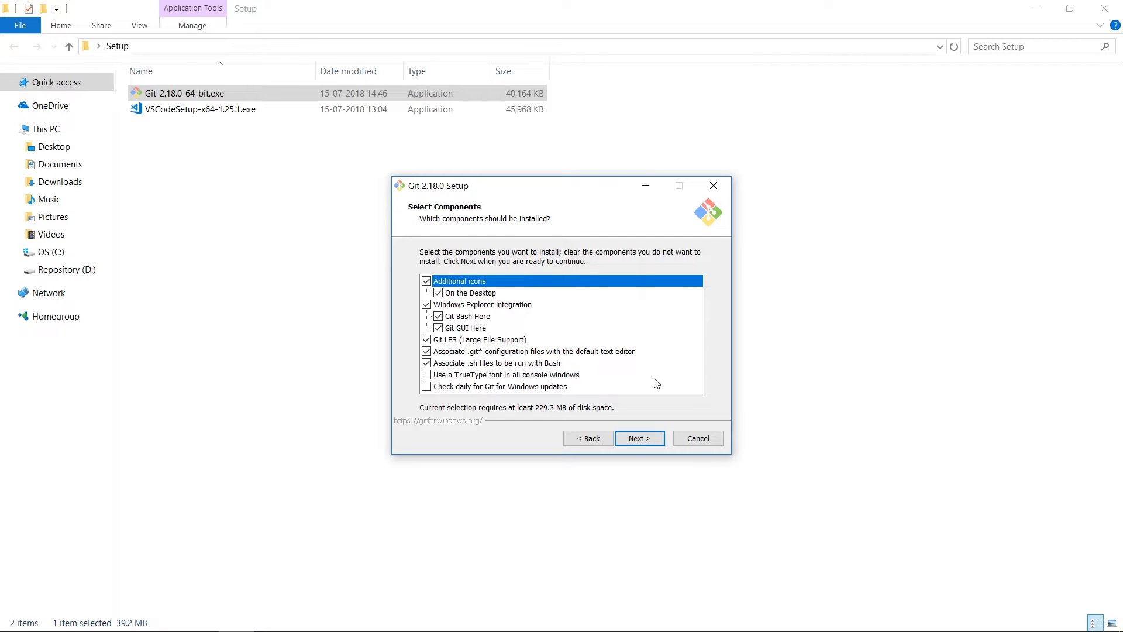
{"action": "left_click", "coordinate": [640, 438]}
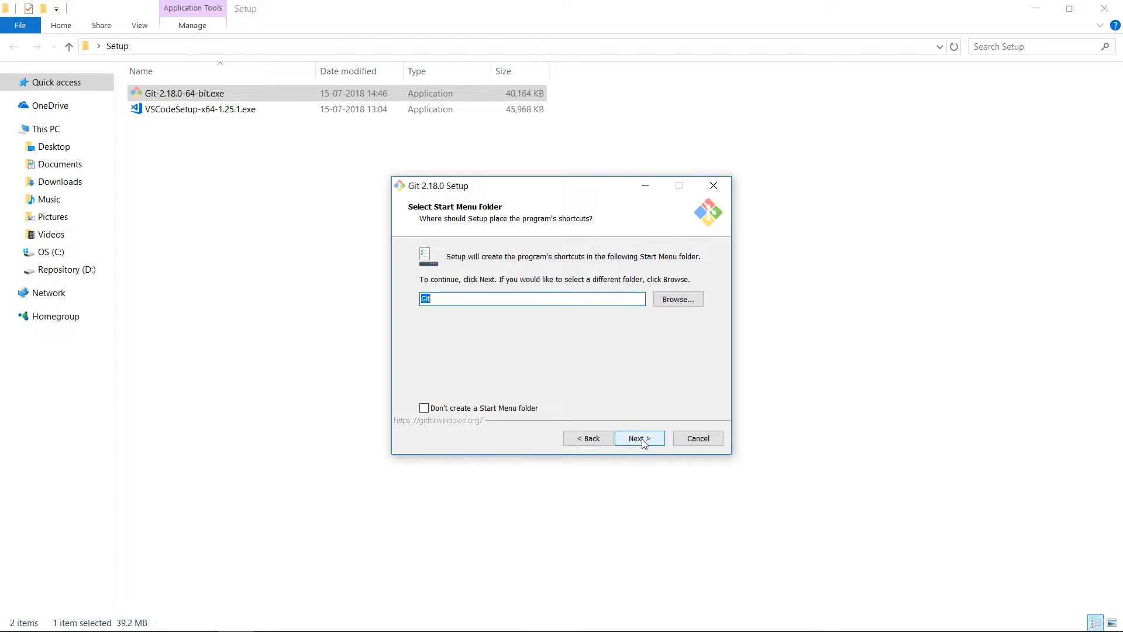
{"action": "left_click", "coordinate": [642, 440]}
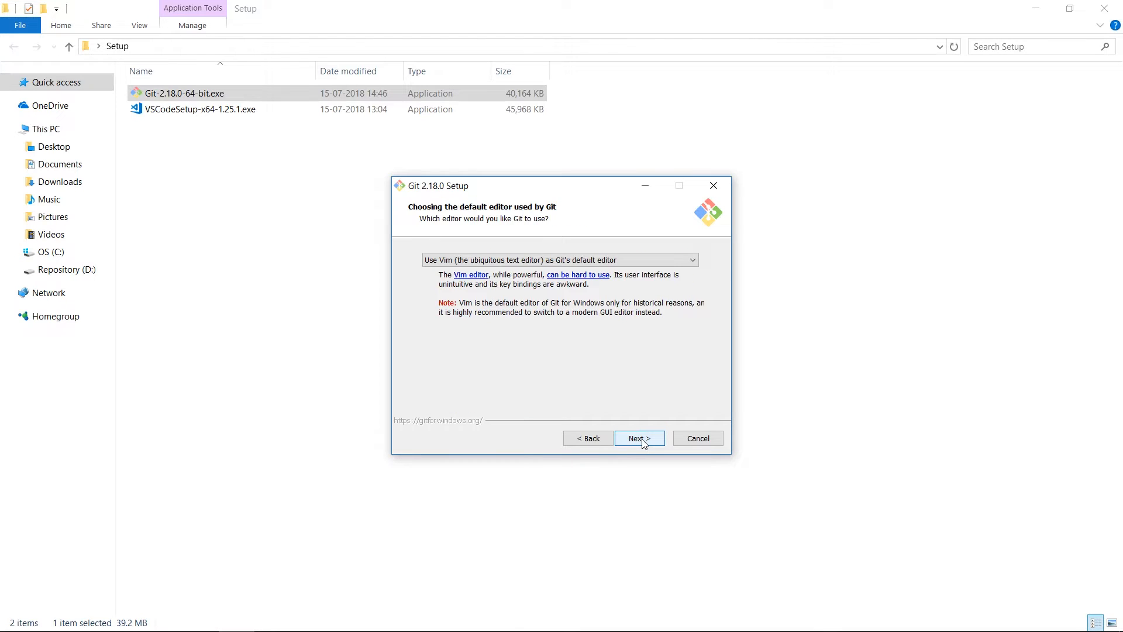
Step: Leave Vim selected in the default editor list and continue to the PATH page
{"action": "left_click", "coordinate": [692, 264]}
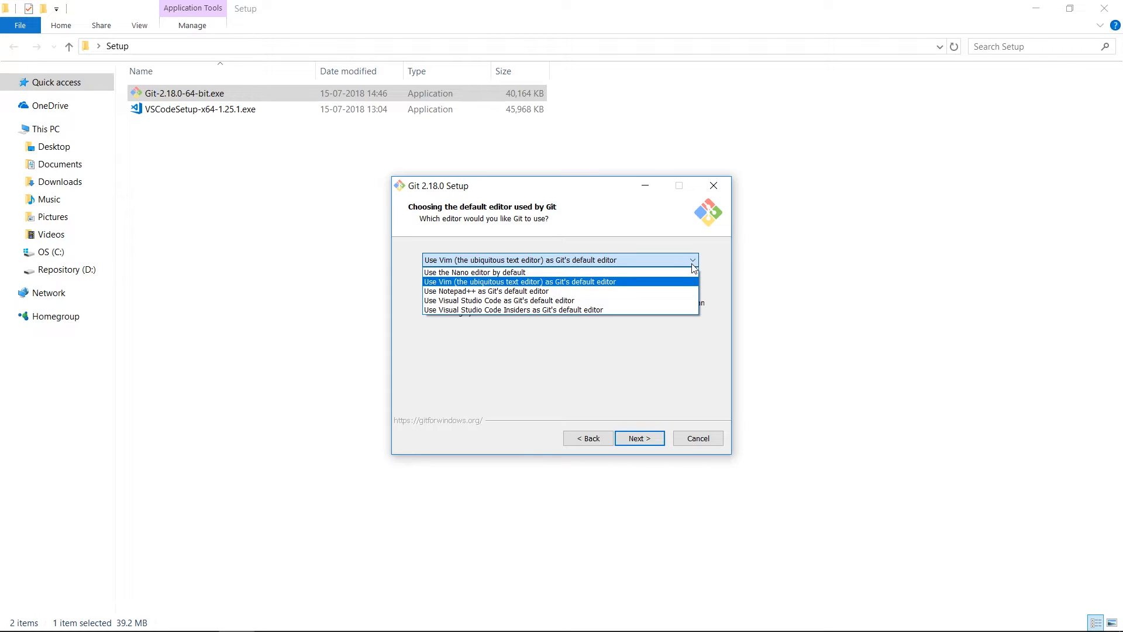
{"action": "left_click", "coordinate": [657, 284]}
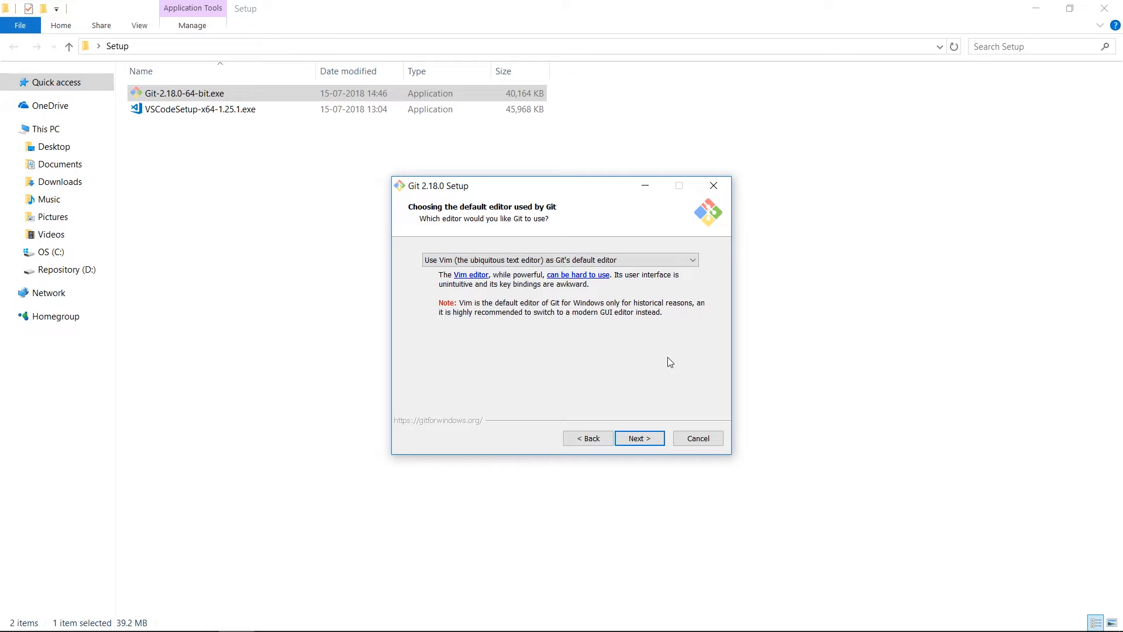
{"action": "left_click", "coordinate": [637, 439]}
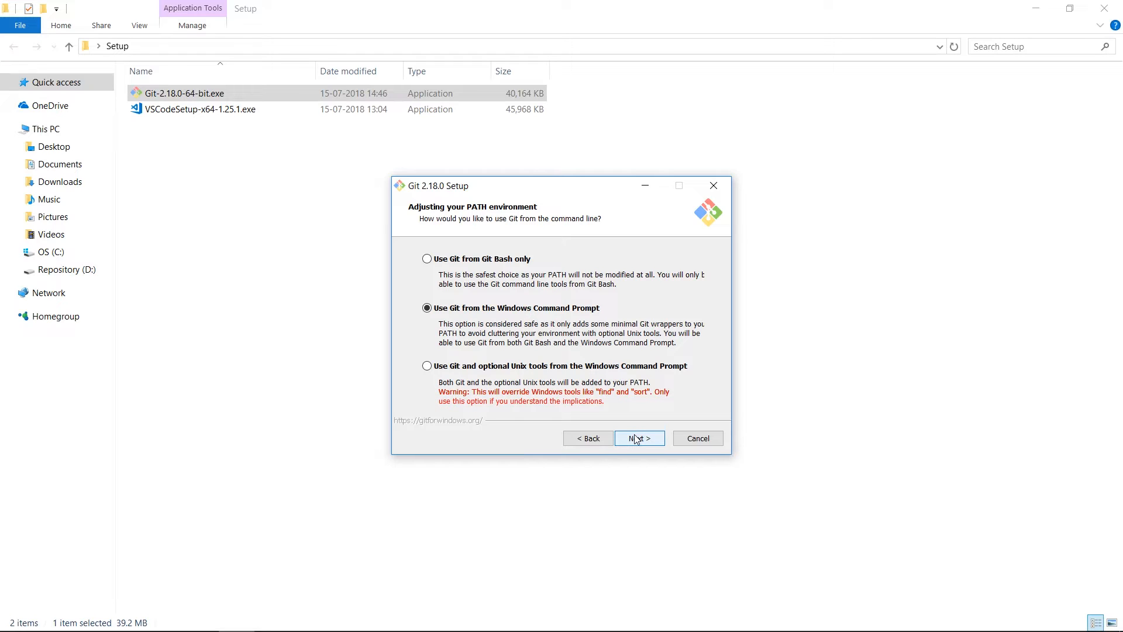
Step: Accept the Command Prompt PATH, OpenSSL, Windows-style line-ending and MinTTY defaults, then install Git
{"action": "left_click", "coordinate": [637, 439]}
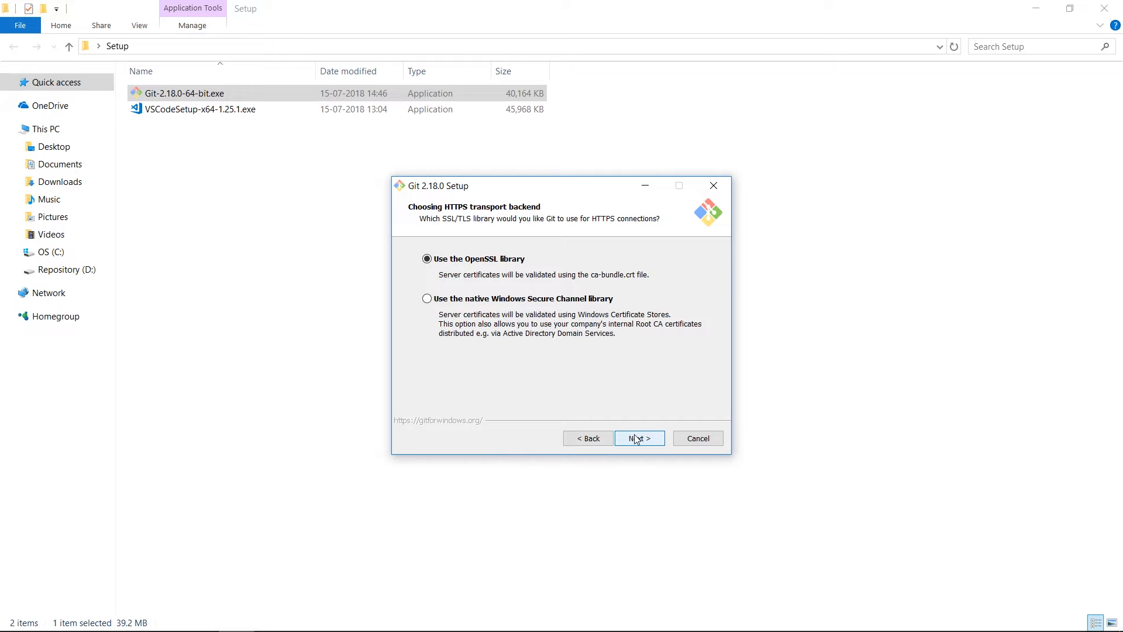
{"action": "left_click", "coordinate": [637, 439]}
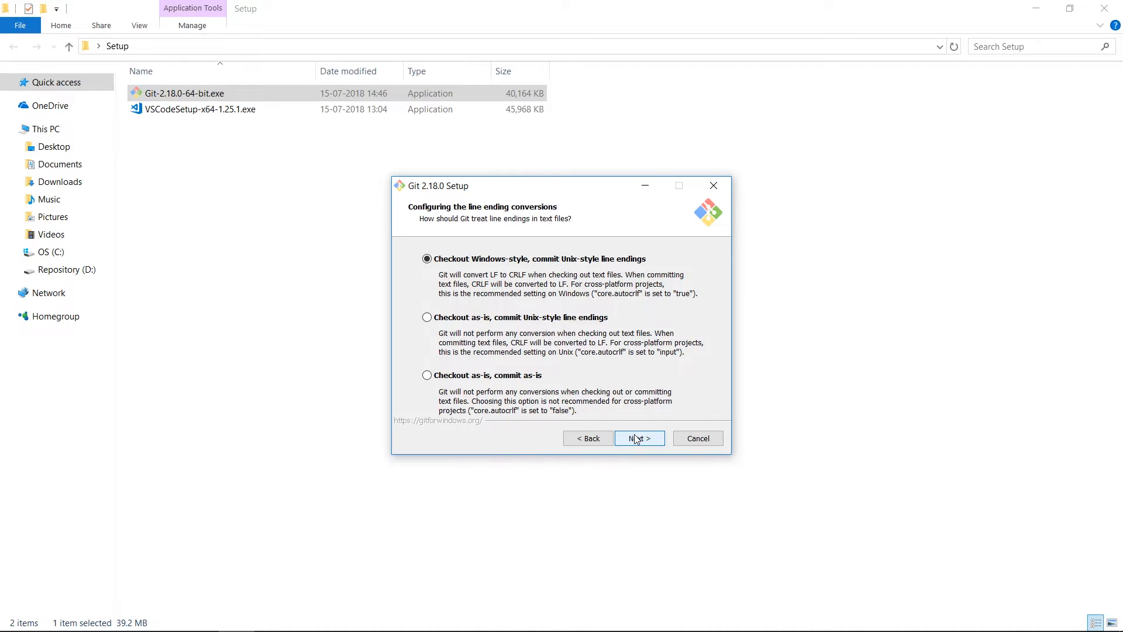
{"action": "left_click", "coordinate": [637, 440]}
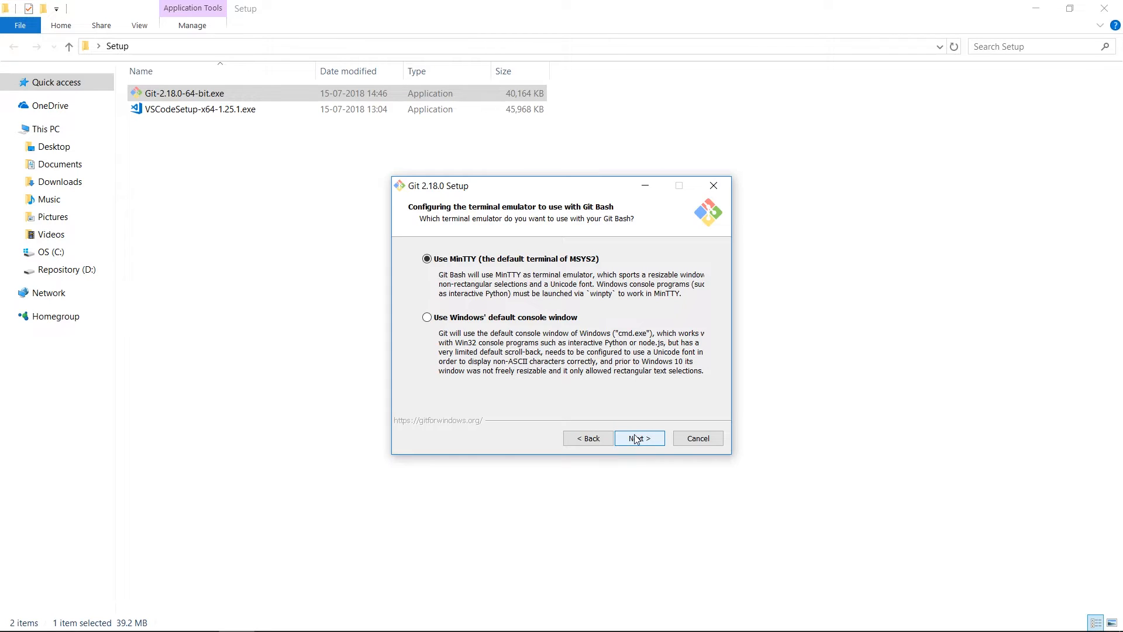
{"action": "left_click", "coordinate": [636, 439]}
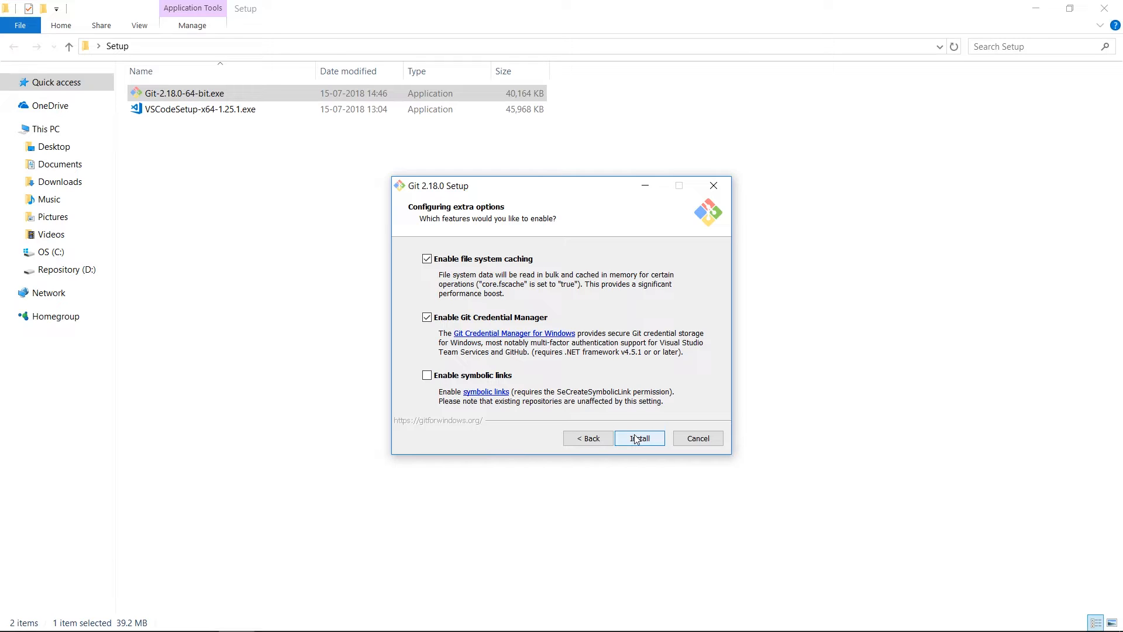
{"action": "left_click", "coordinate": [637, 439]}
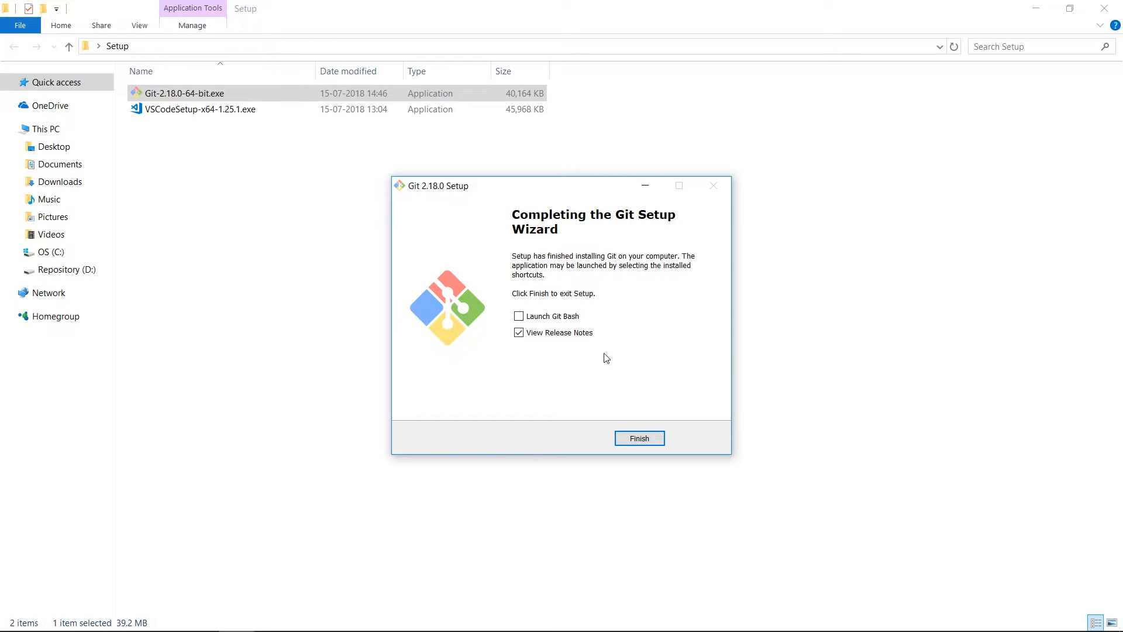
Step: Untick View Release Notes, finish the wizard and deselect the Git installer file
{"action": "left_click", "coordinate": [519, 332]}
{"action": "left_click", "coordinate": [641, 438]}
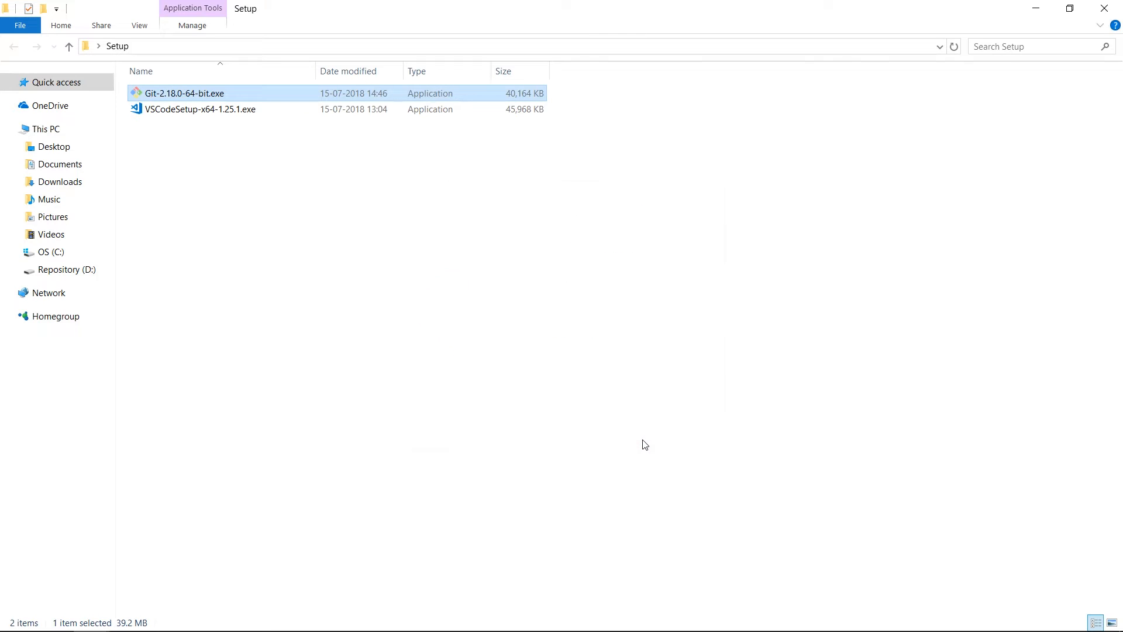
{"action": "left_click", "coordinate": [646, 445]}
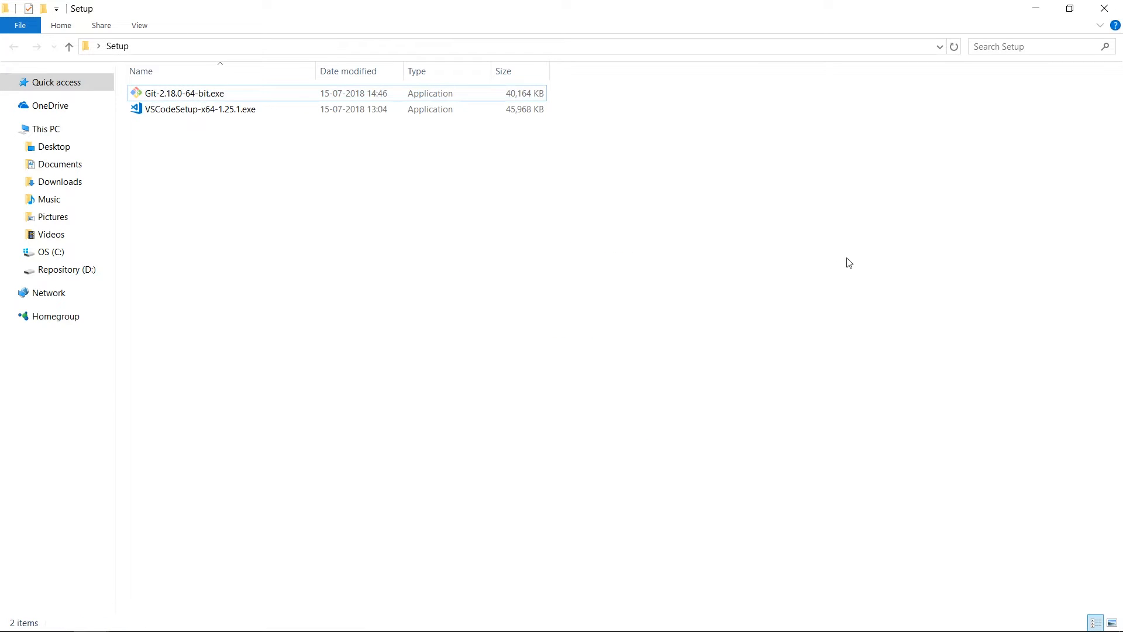
Step: Close the Setup folder, launch Edge, search 'git hub' and open GitHub's sign-in result
{"action": "left_click", "coordinate": [1116, 10]}
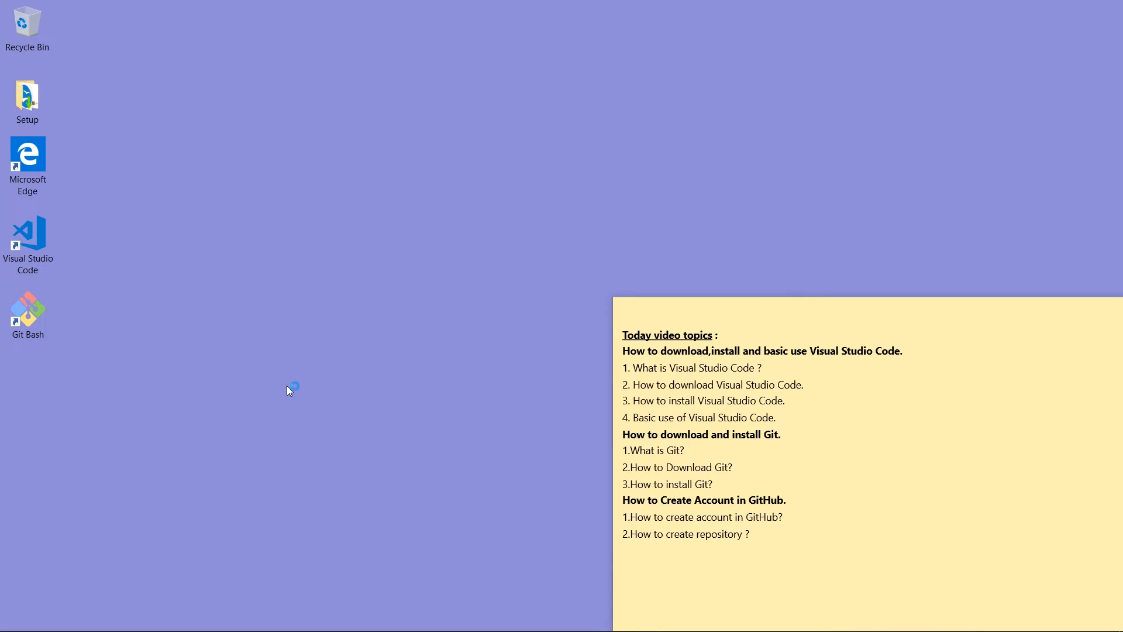
{"action": "double_click", "coordinate": [41, 168]}
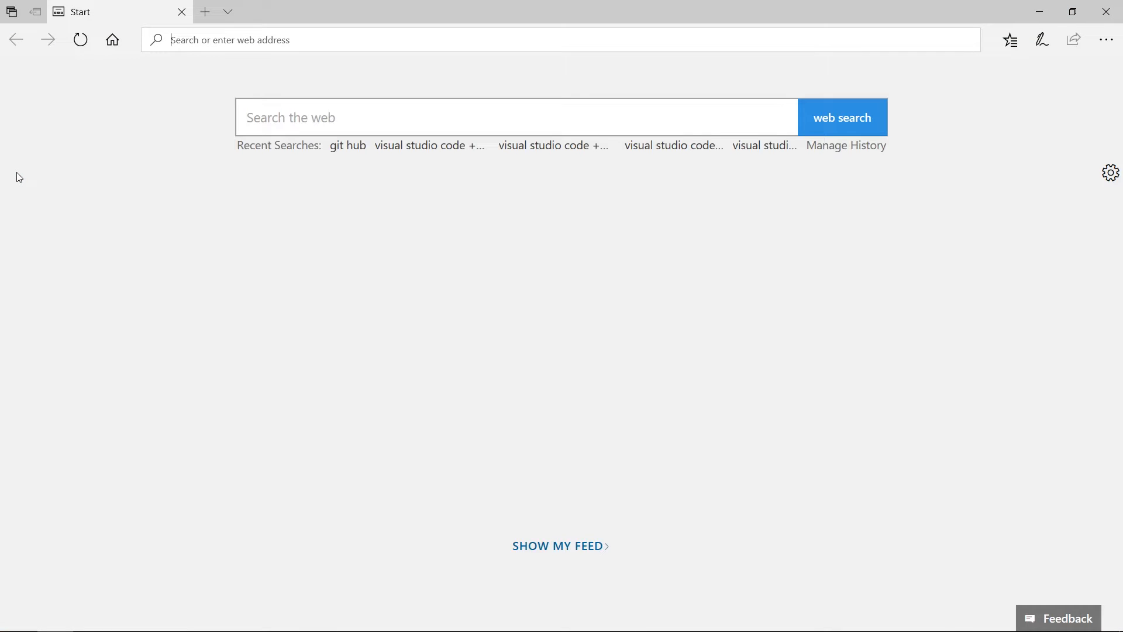
{"action": "key", "text": "ctrl+l"}
{"action": "type", "text": "git "}
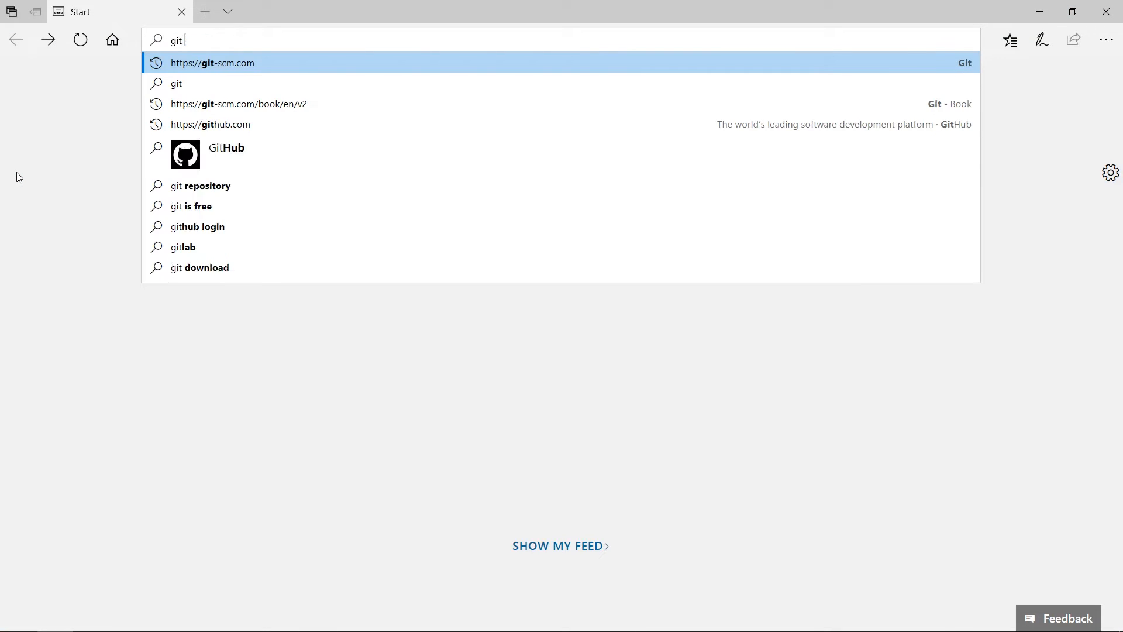
{"action": "type", "text": "hub"}
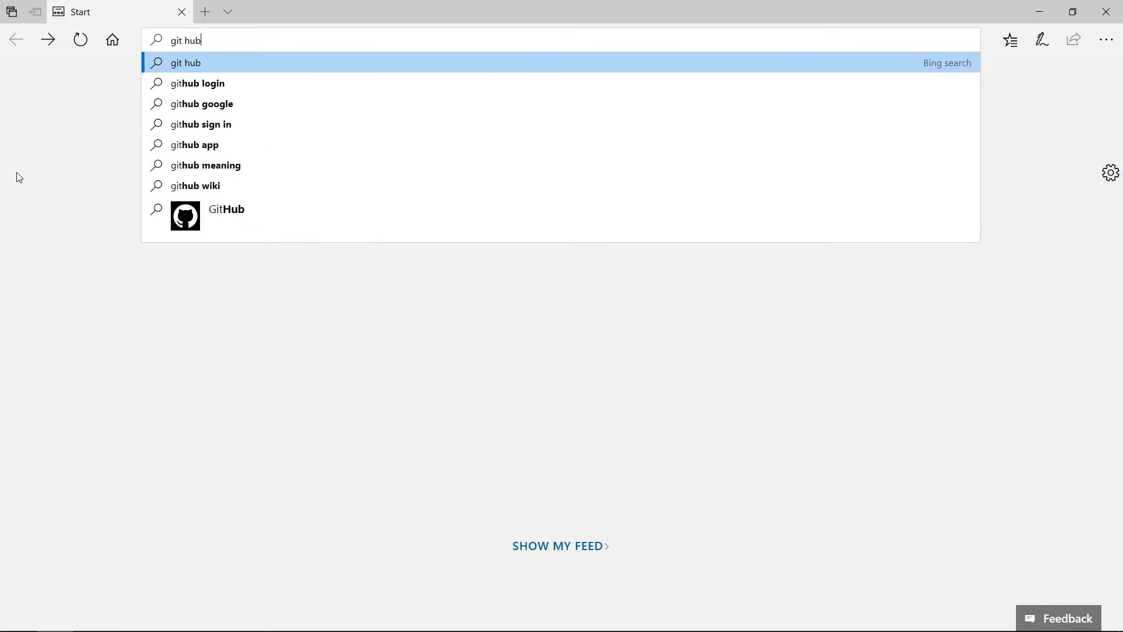
{"action": "key", "text": "Return"}
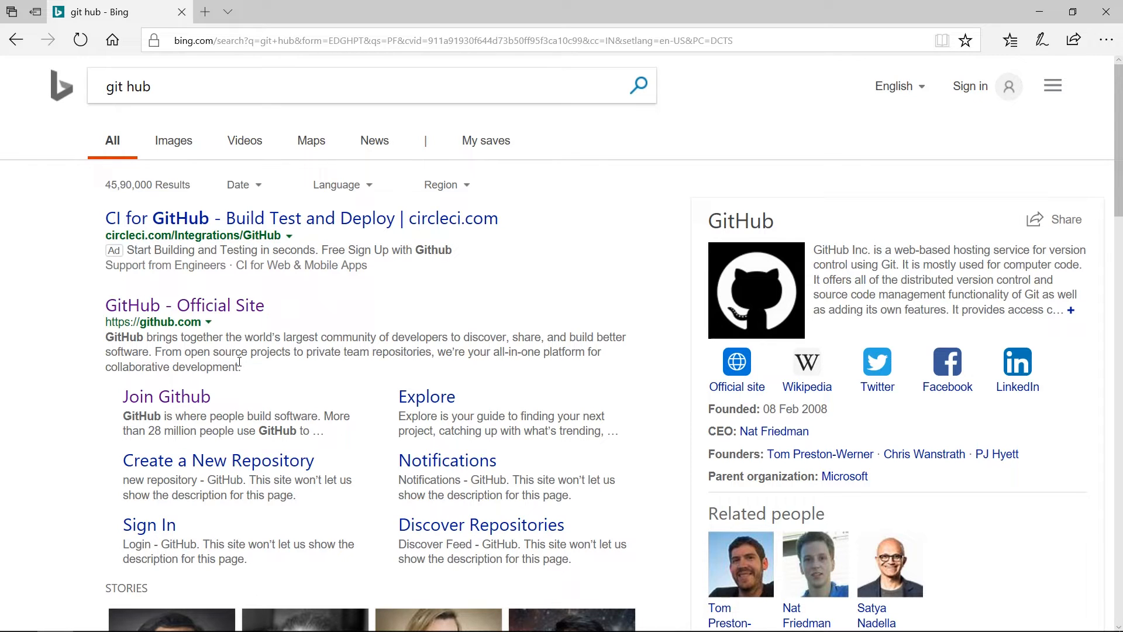
{"action": "left_click", "coordinate": [168, 530]}
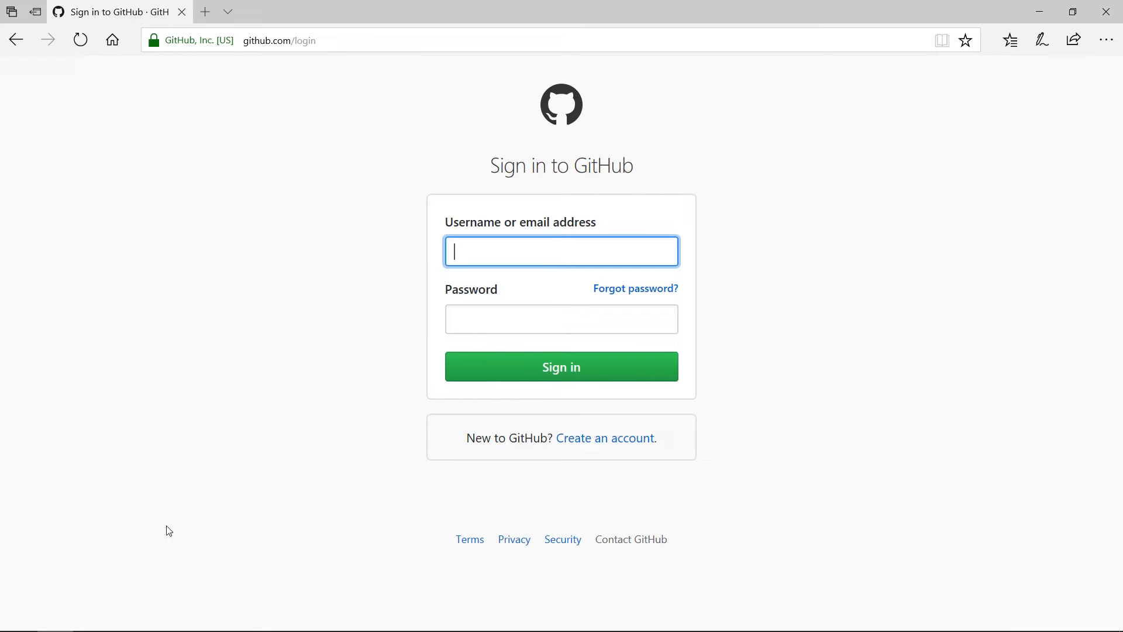
Step: On the Join GitHub form, enter a username, the e-mail address and the account password
{"action": "left_click", "coordinate": [599, 442]}
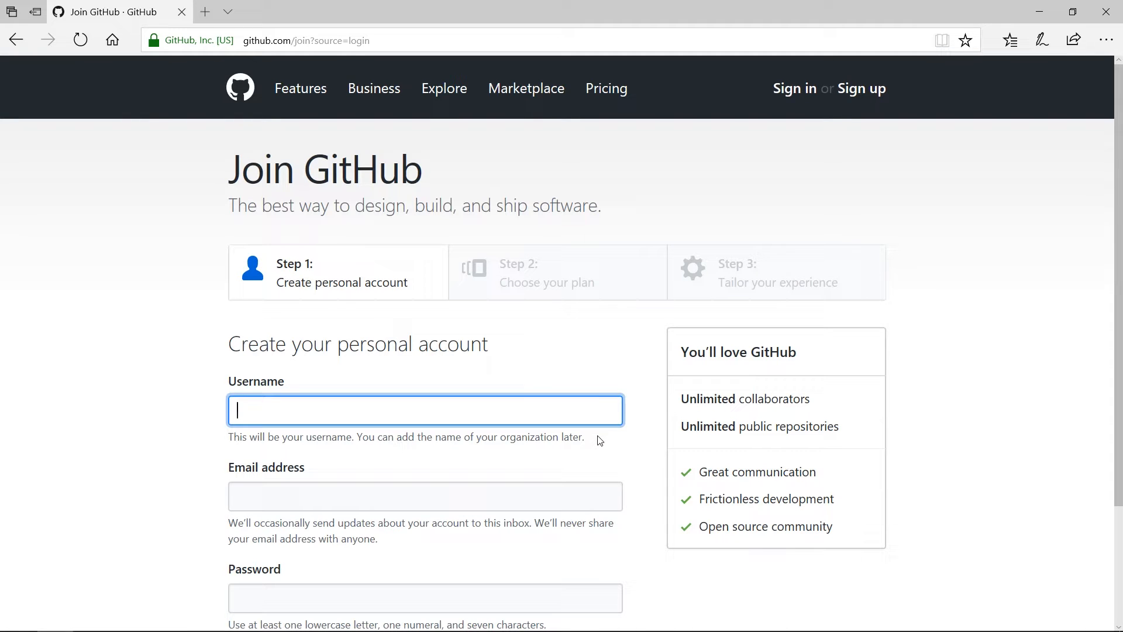
{"action": "type", "text": "****"}
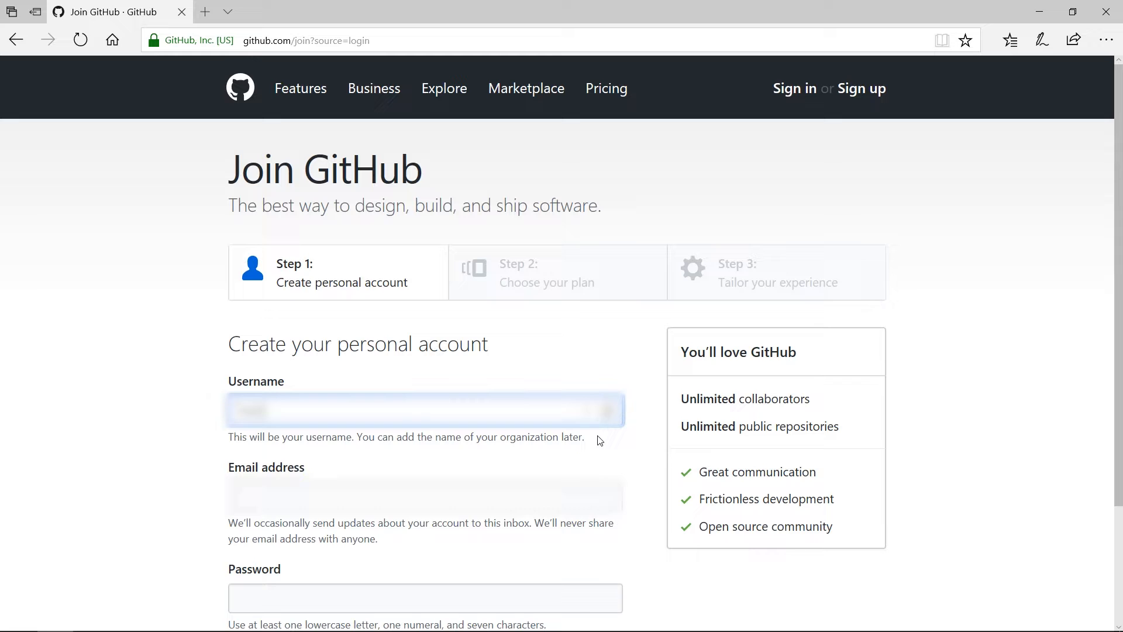
{"action": "type", "text": "********"}
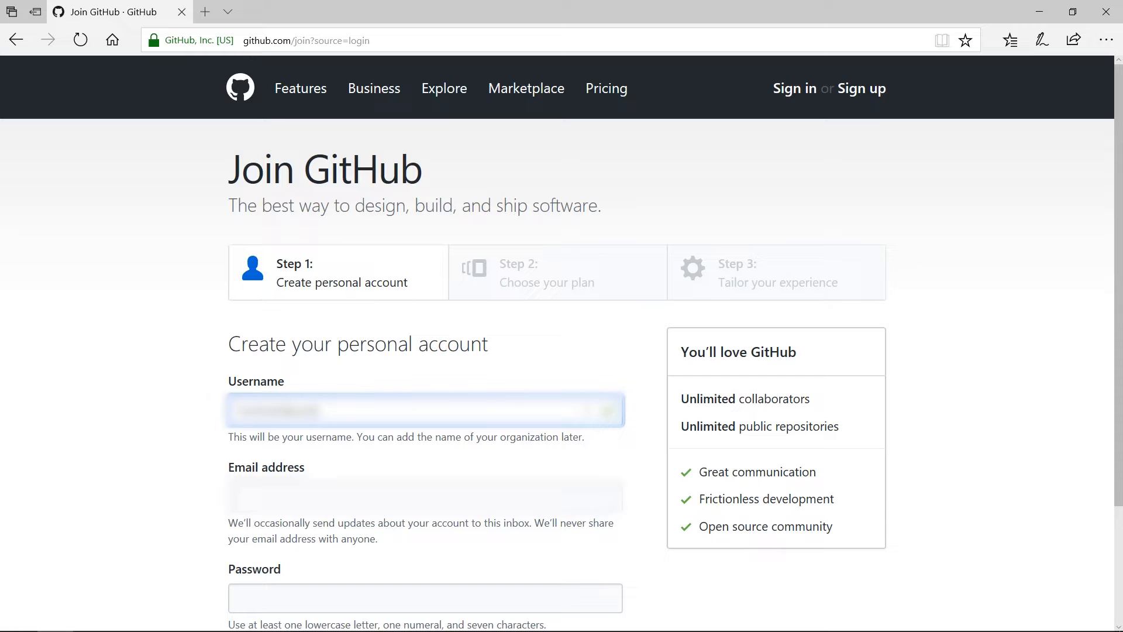
{"action": "left_click", "coordinate": [380, 500]}
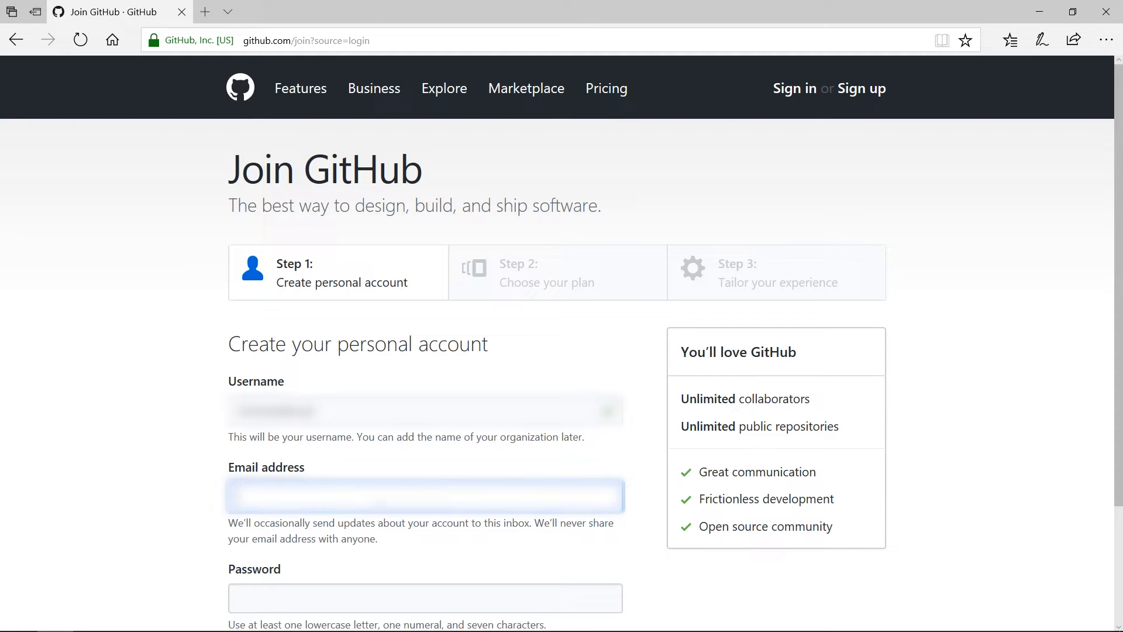
{"action": "type", "text": "***************"}
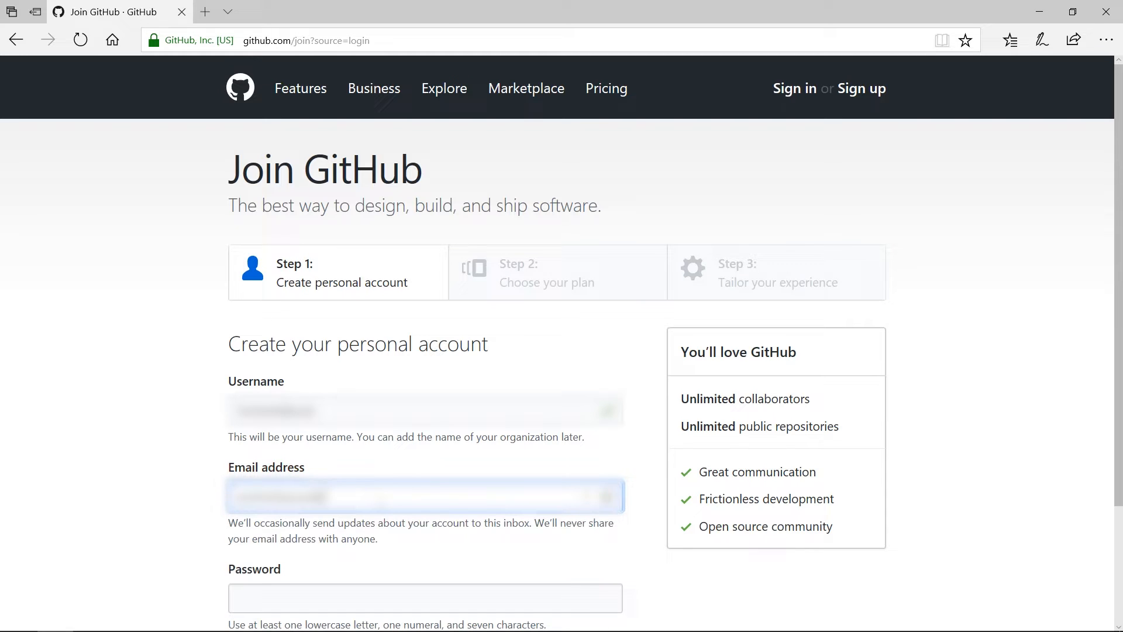
{"action": "type", "text": "*****"}
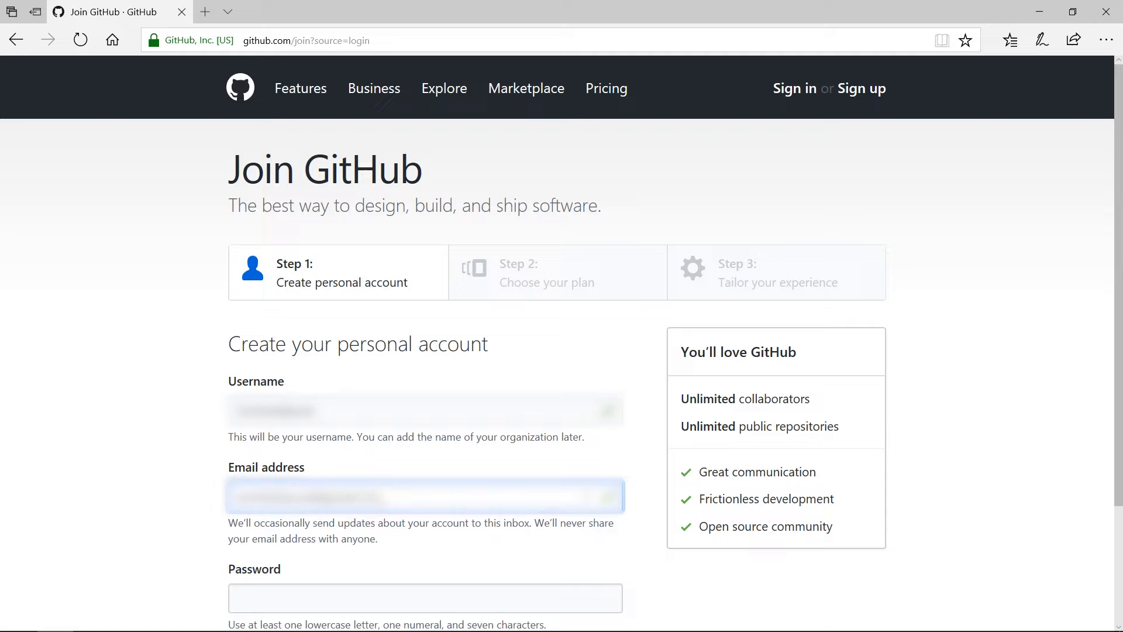
{"action": "key", "text": "BackSpace"}
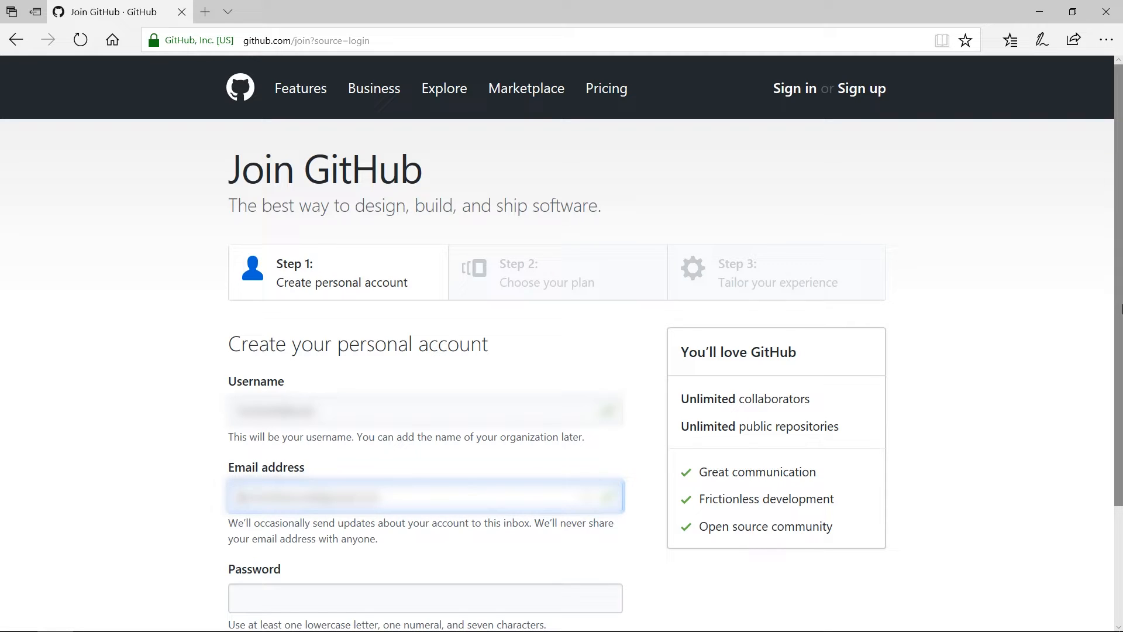
{"action": "left_click_drag", "start_coordinate": [1119, 325], "coordinate": [1120, 444]}
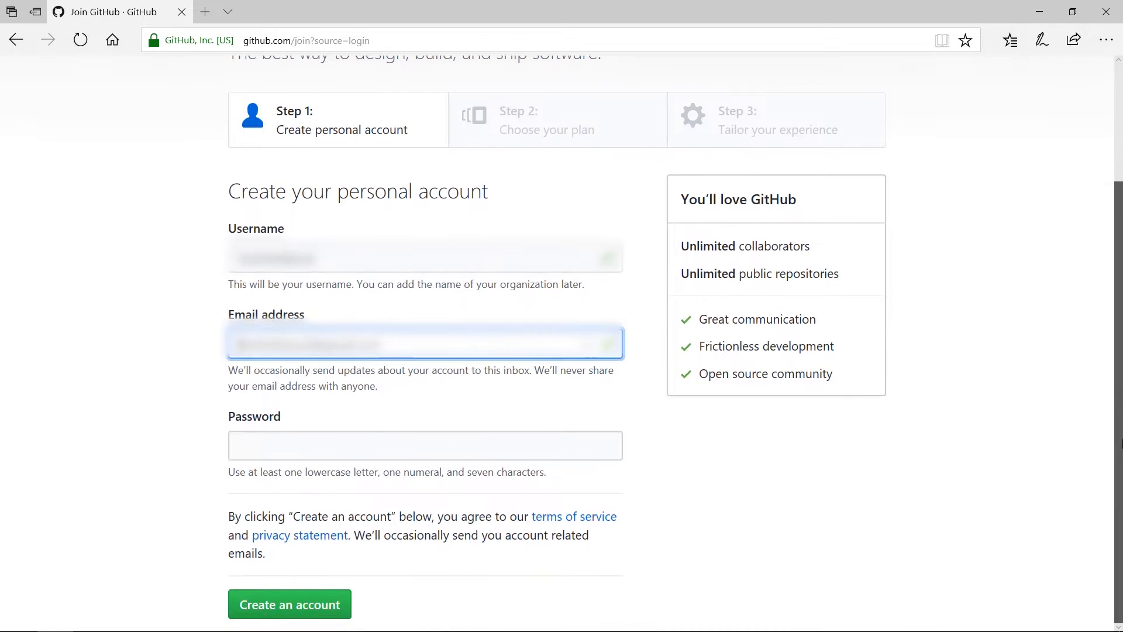
{"action": "left_click", "coordinate": [349, 452]}
{"action": "type", "text": "••••"}
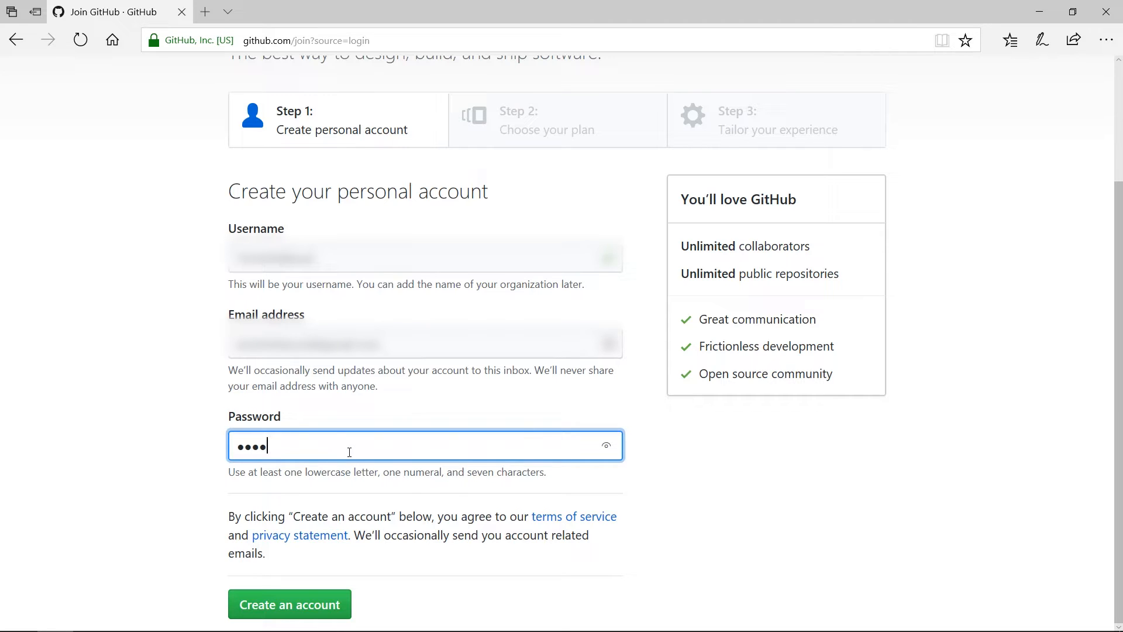
{"action": "type", "text": "•••••••••••••••"}
Step: Create the account, decline saving the password, and continue with the free public-repositories plan
{"action": "left_click", "coordinate": [293, 604]}
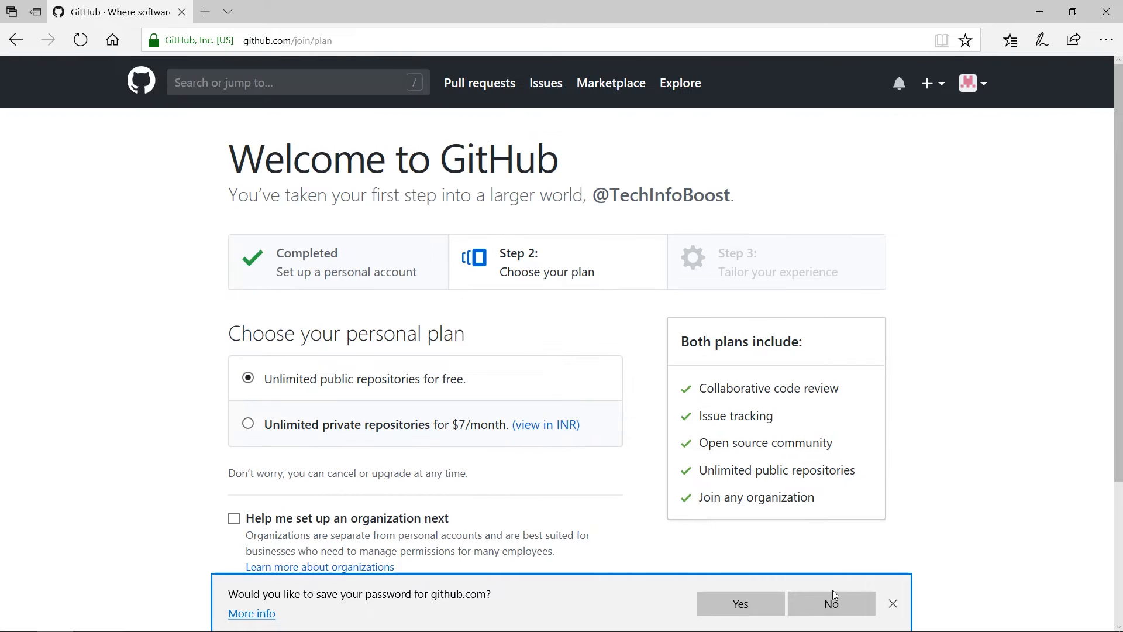
{"action": "left_click", "coordinate": [834, 603]}
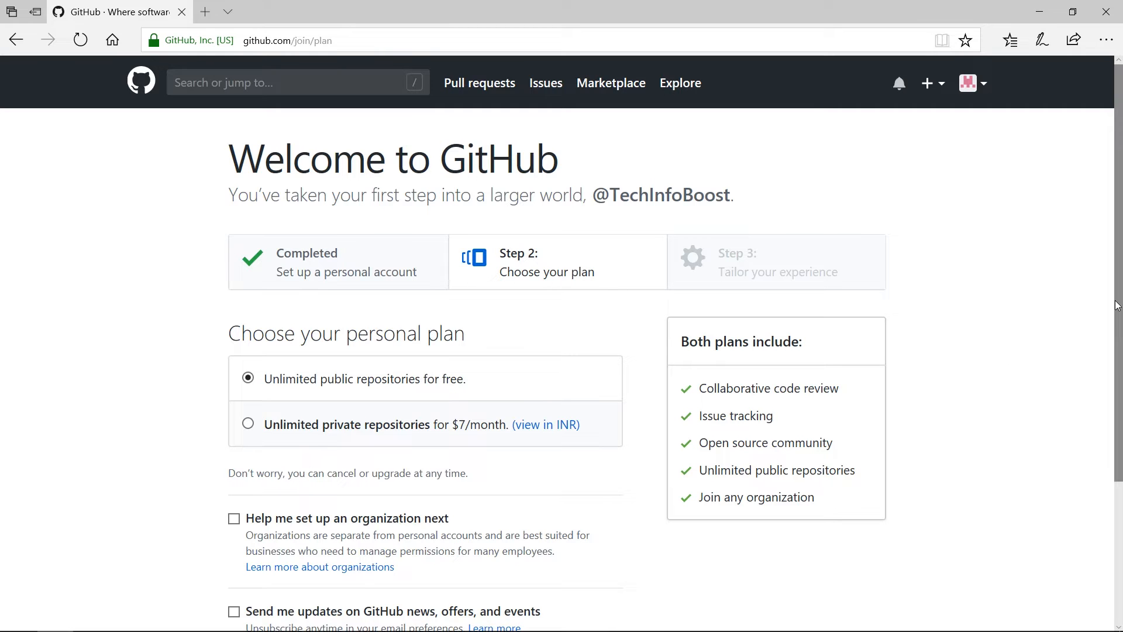
{"action": "left_click_drag", "start_coordinate": [1117, 305], "coordinate": [1120, 381]}
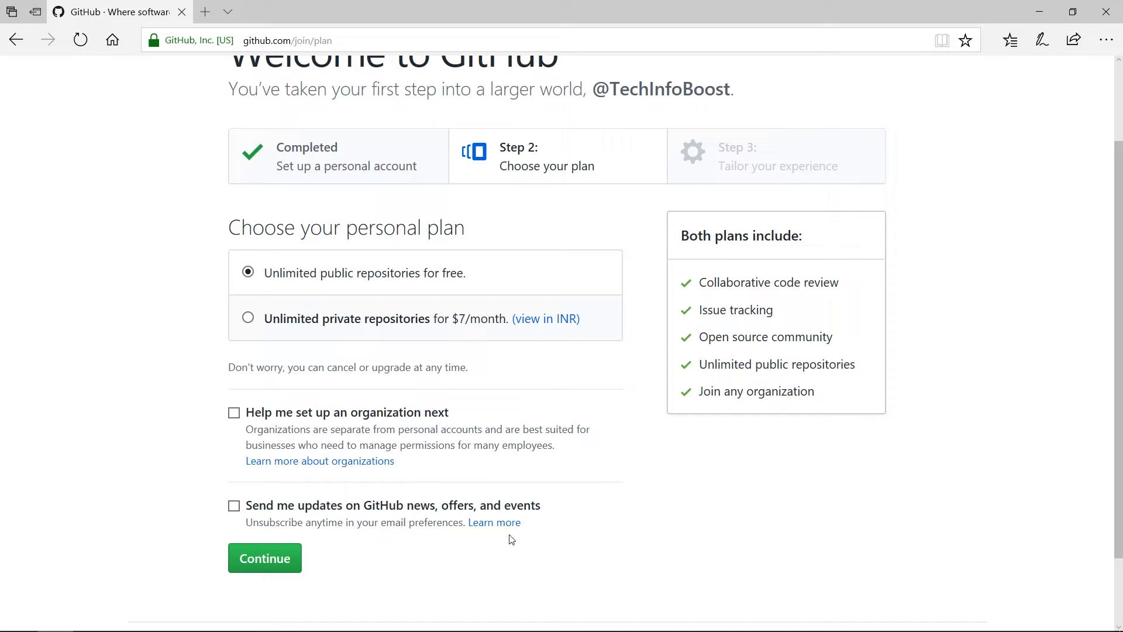
{"action": "left_click", "coordinate": [270, 559]}
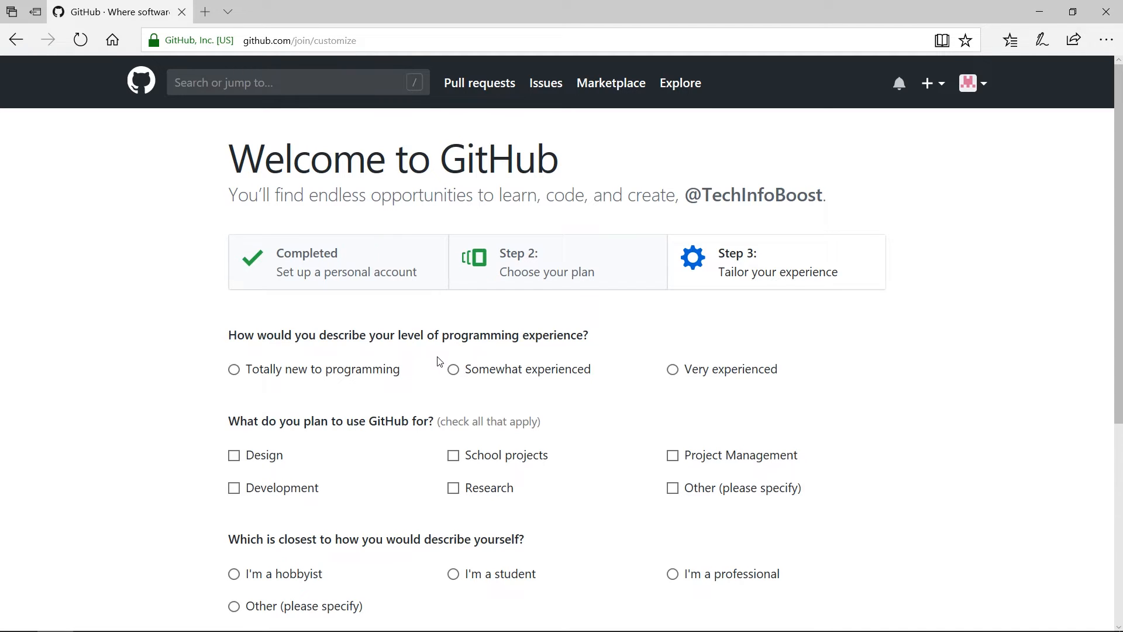
Step: Answer Somewhat experienced, Project Management and Other in the questionnaire
{"action": "left_click", "coordinate": [454, 371]}
{"action": "left_click", "coordinate": [673, 457]}
{"action": "left_click_drag", "start_coordinate": [1120, 312], "coordinate": [1120, 368]}
{"action": "left_click_drag", "start_coordinate": [1122, 403], "coordinate": [1122, 407]}
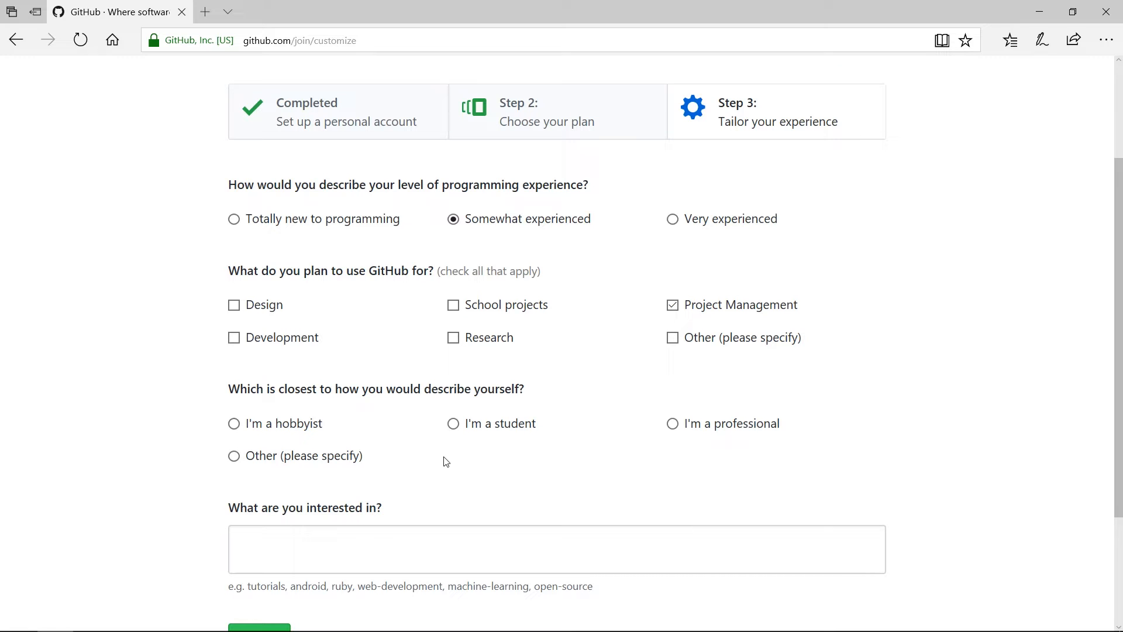
{"action": "left_click", "coordinate": [234, 456]}
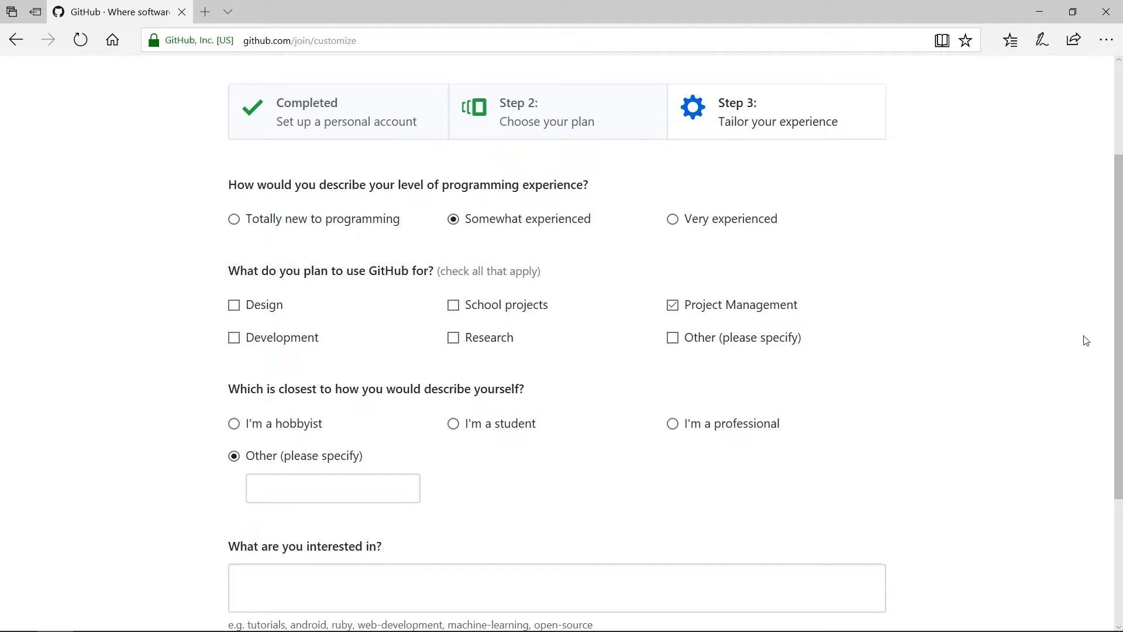
Step: Add web-development as an interest and submit the survey
{"action": "left_click_drag", "start_coordinate": [1118, 318], "coordinate": [1120, 377]}
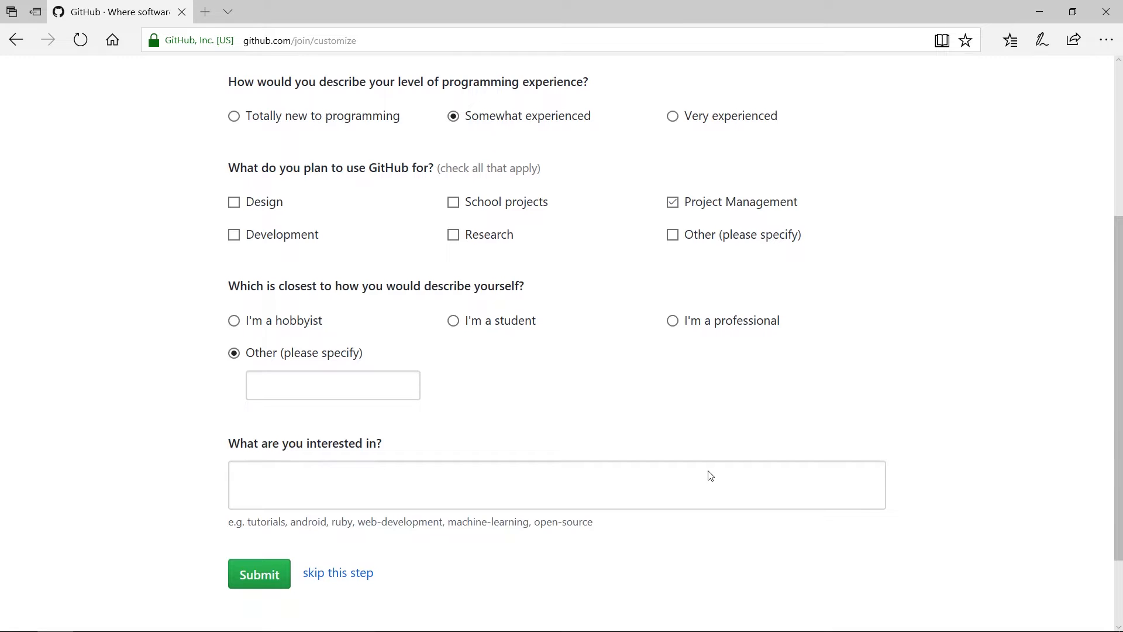
{"action": "left_click", "coordinate": [646, 487]}
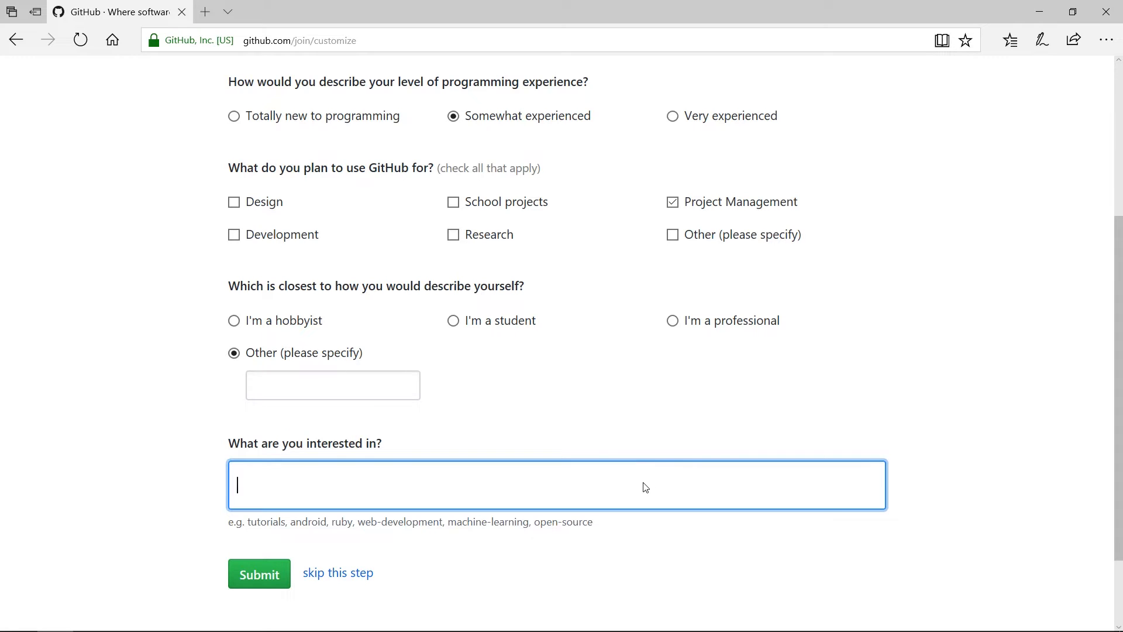
{"action": "type", "text": "web-de"}
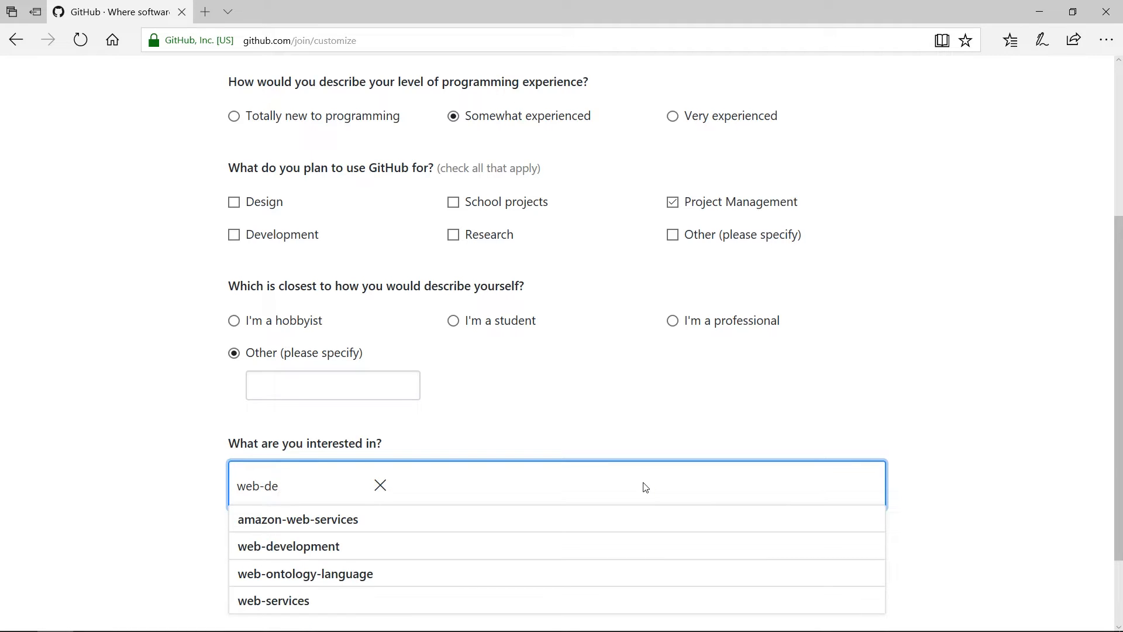
{"action": "left_click", "coordinate": [395, 520]}
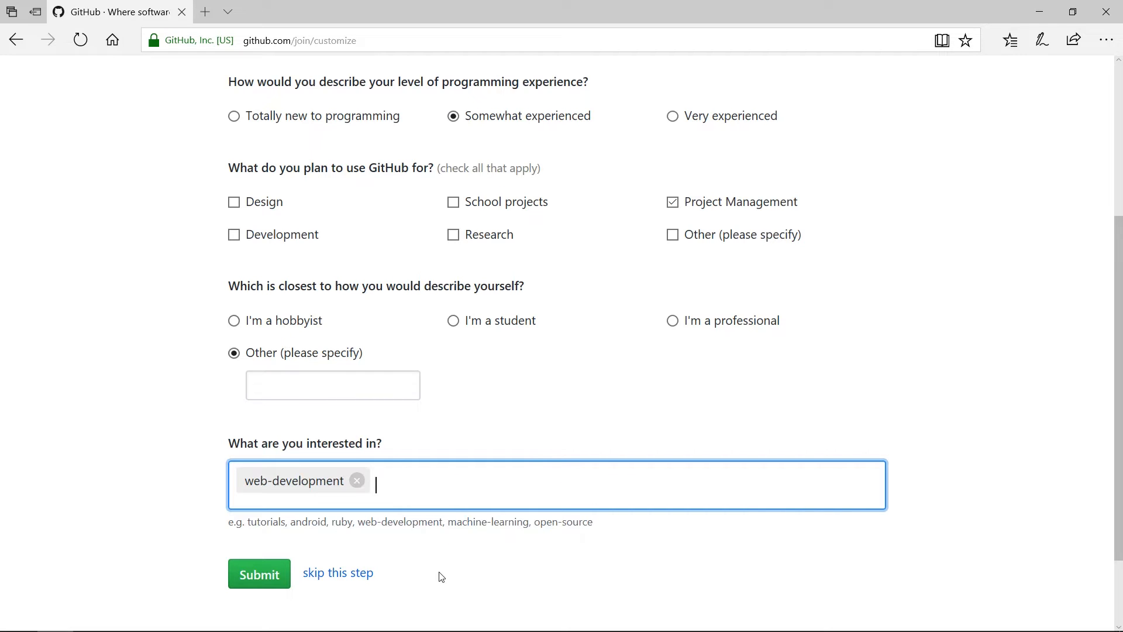
{"action": "left_click", "coordinate": [266, 586]}
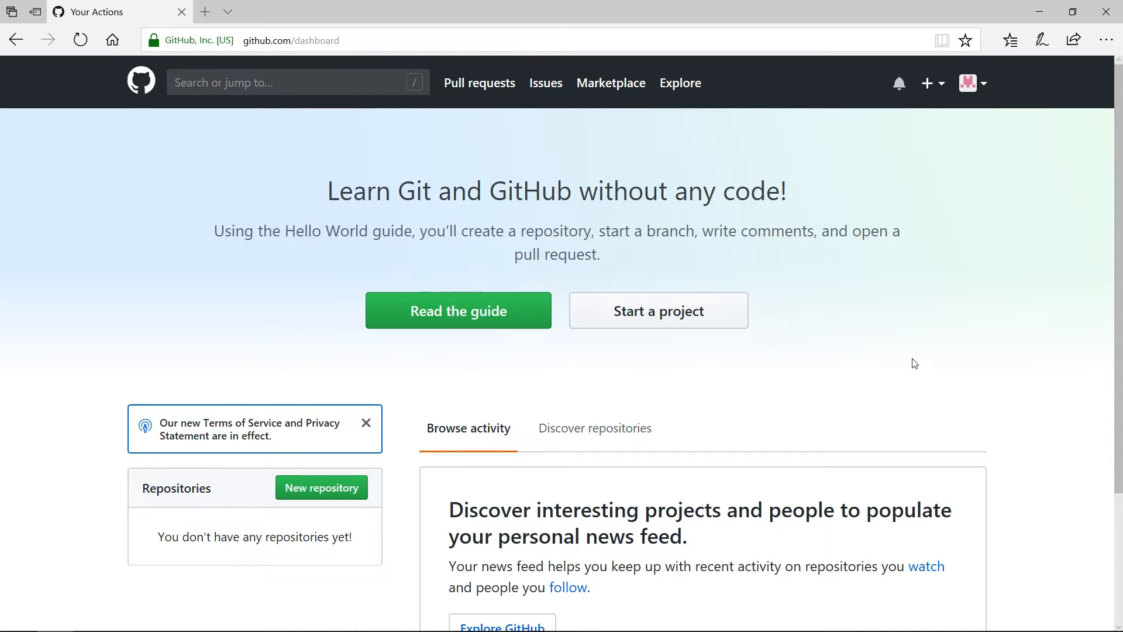
Step: Choose New repository from the dashboard's Repositories panel, reaching the verify-email notice
{"action": "left_click_drag", "start_coordinate": [1120, 167], "coordinate": [1120, 292]}
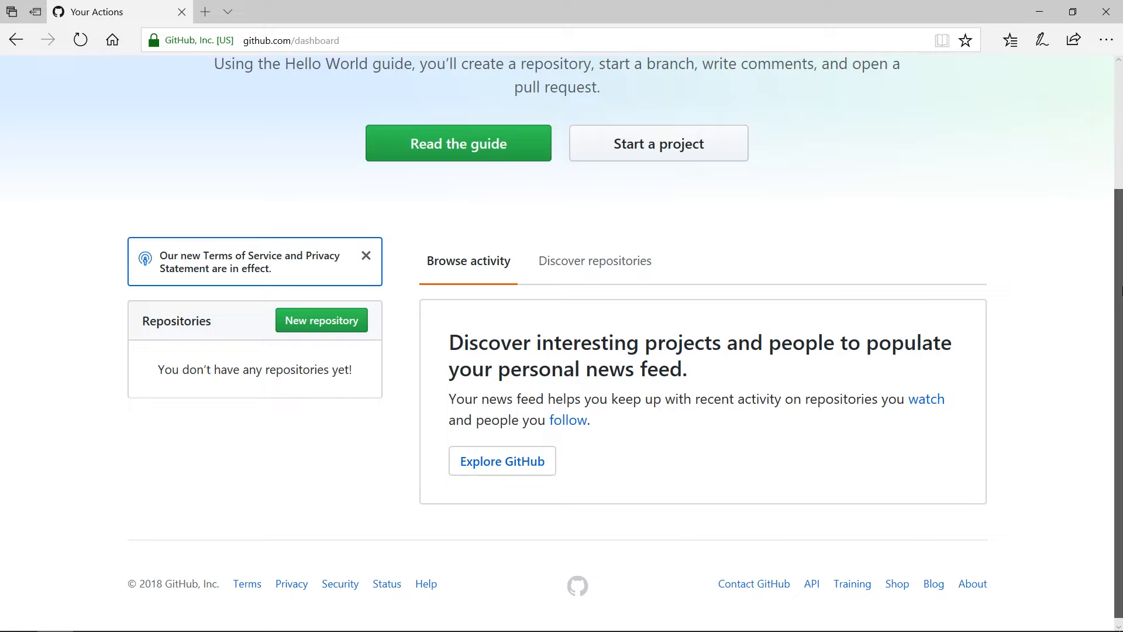
{"action": "left_click_drag", "start_coordinate": [1120, 291], "coordinate": [1120, 251]}
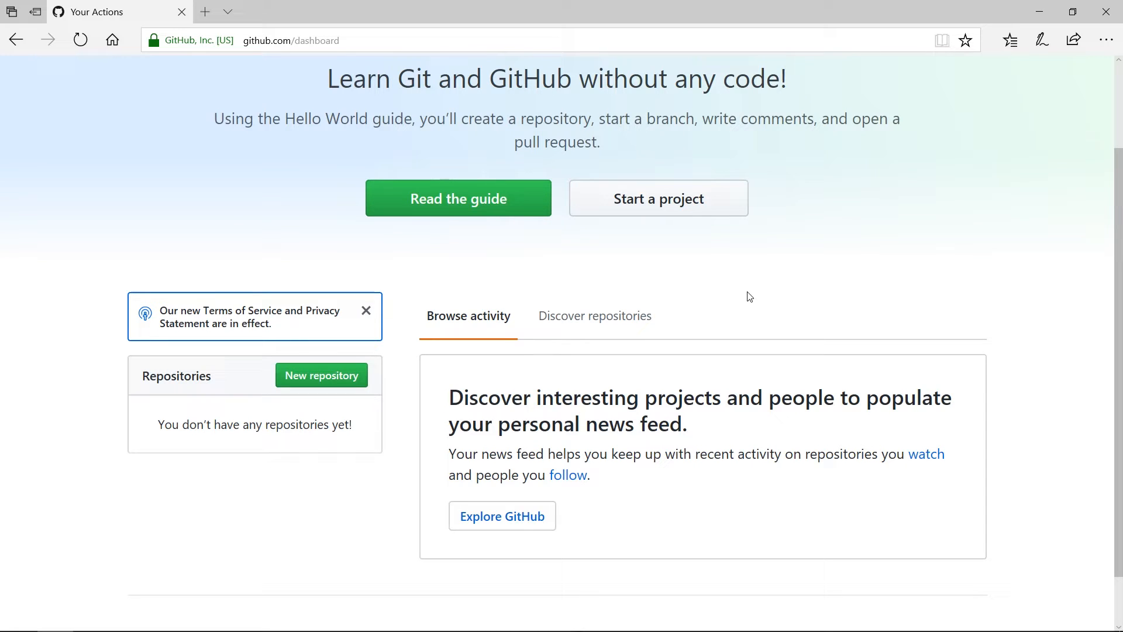
{"action": "left_click", "coordinate": [315, 383]}
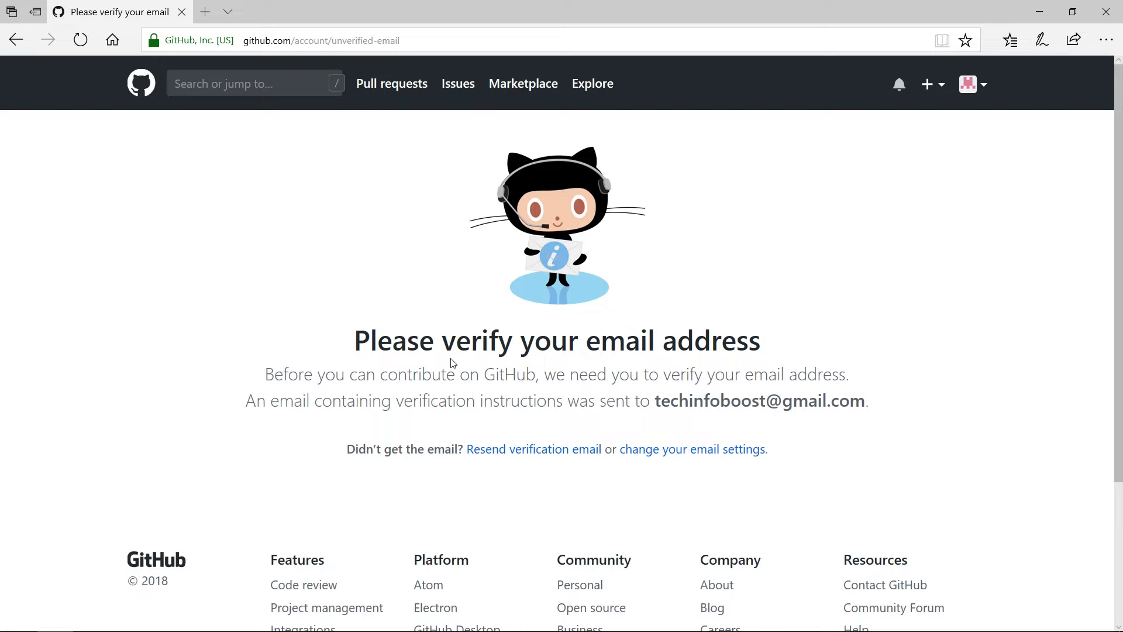
{"action": "scroll", "coordinate": [521, 157], "scroll_direction": "down", "scroll_amount": 1}
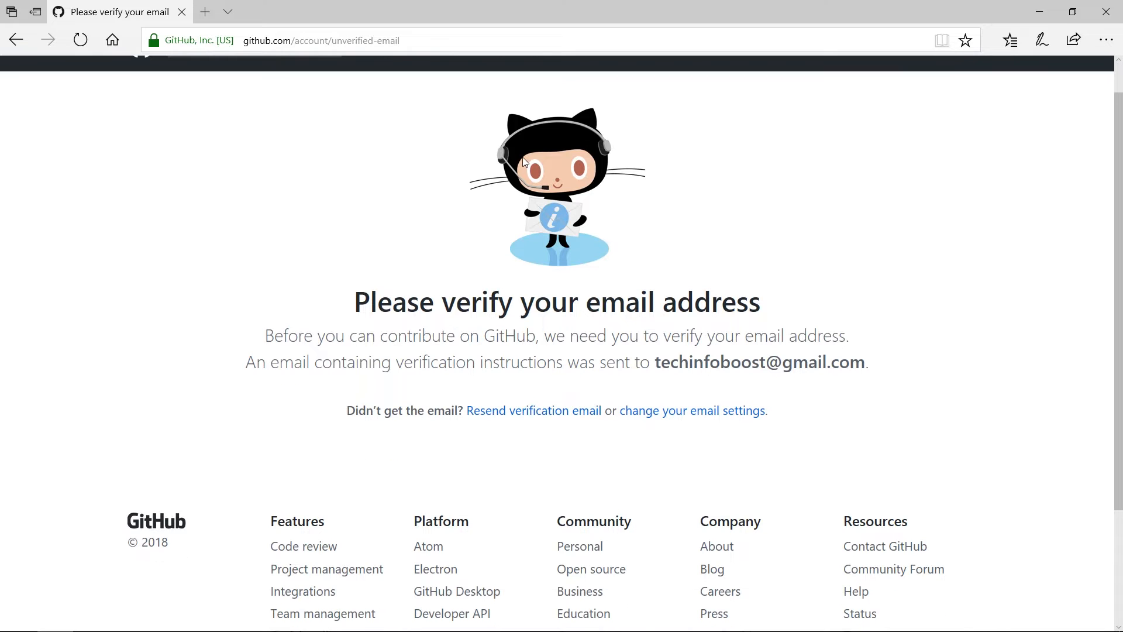
Step: Open Gmail in a new tab and sign in with the account's e-mail and password
{"action": "left_click", "coordinate": [207, 15]}
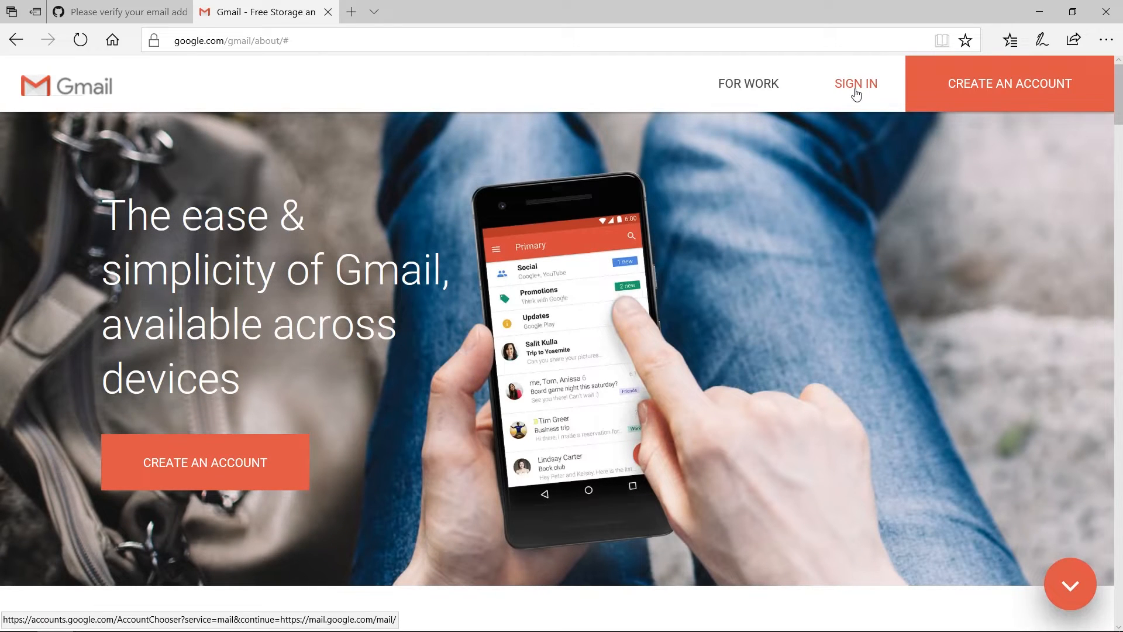
{"action": "left_click", "coordinate": [855, 85]}
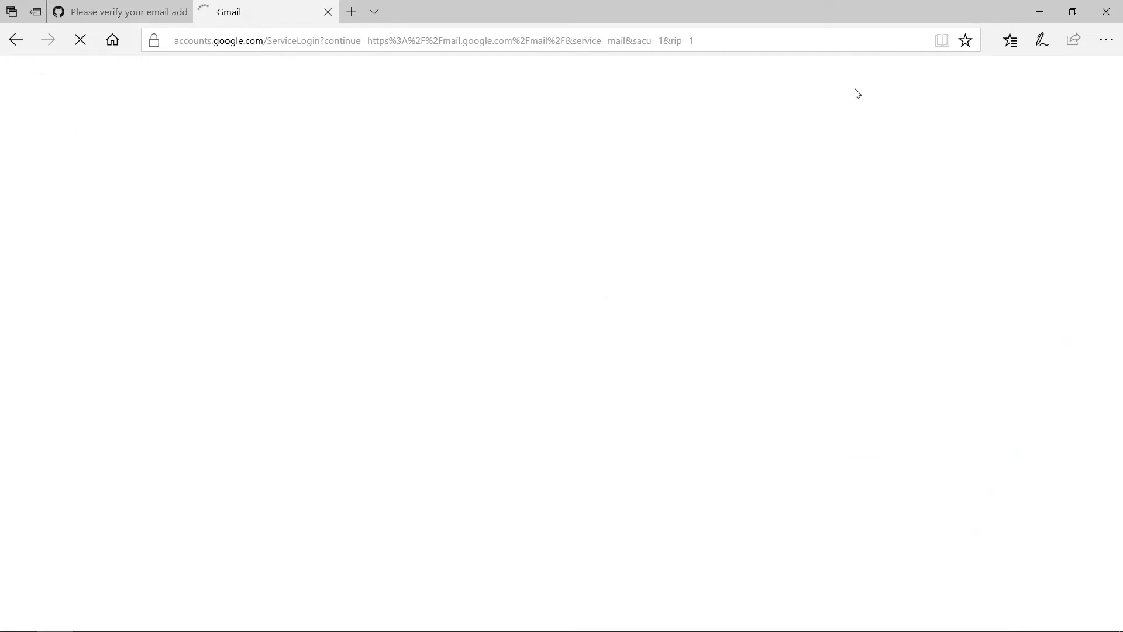
{"action": "type", "text": "•••••••••••••••••••••••••••••••"}
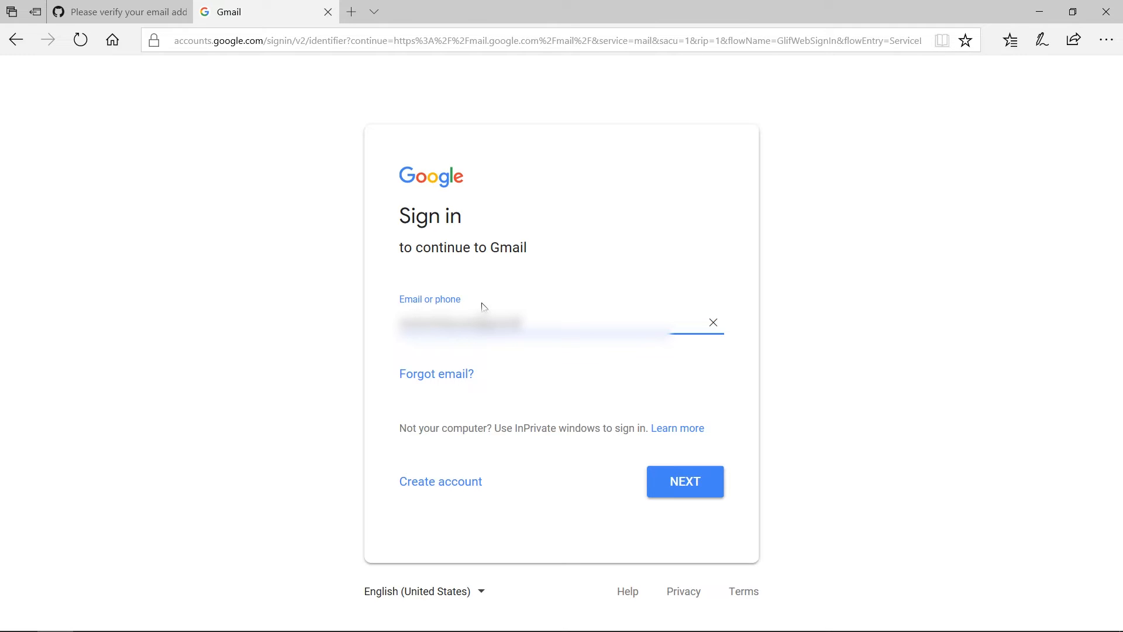
{"action": "type", "text": "••"}
{"action": "left_click", "coordinate": [676, 484]}
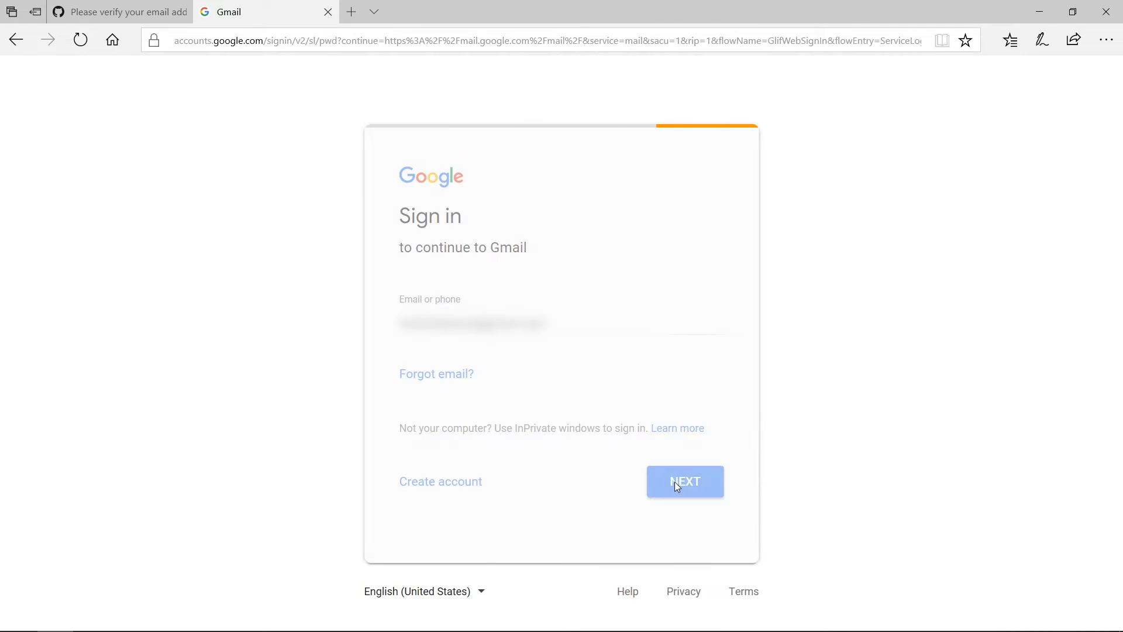
{"action": "type", "text": "••••"}
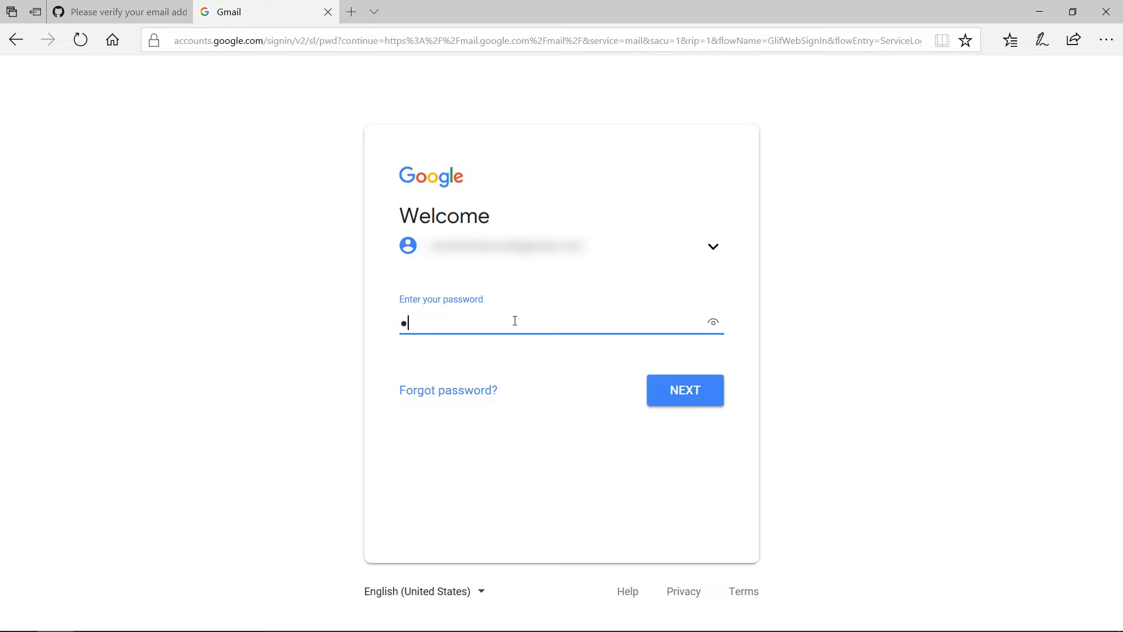
{"action": "type", "text": "•••••••••••••••"}
{"action": "left_click", "coordinate": [672, 390]}
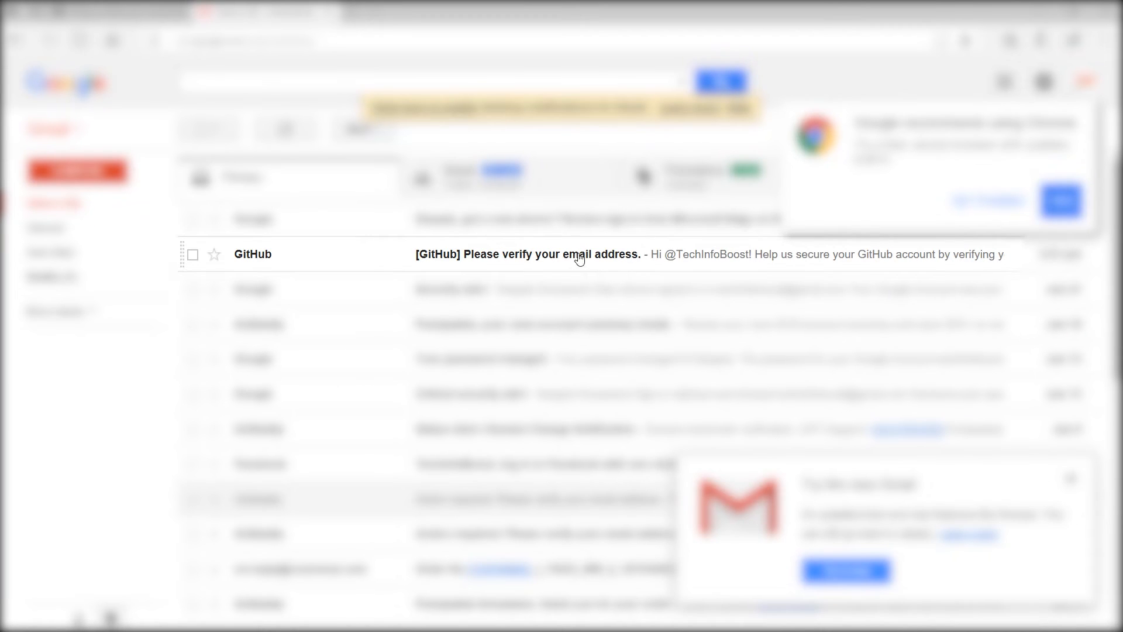
Step: Open GitHub's verification message, dismiss the popups, and follow the Verify email address link
{"action": "left_click", "coordinate": [579, 258]}
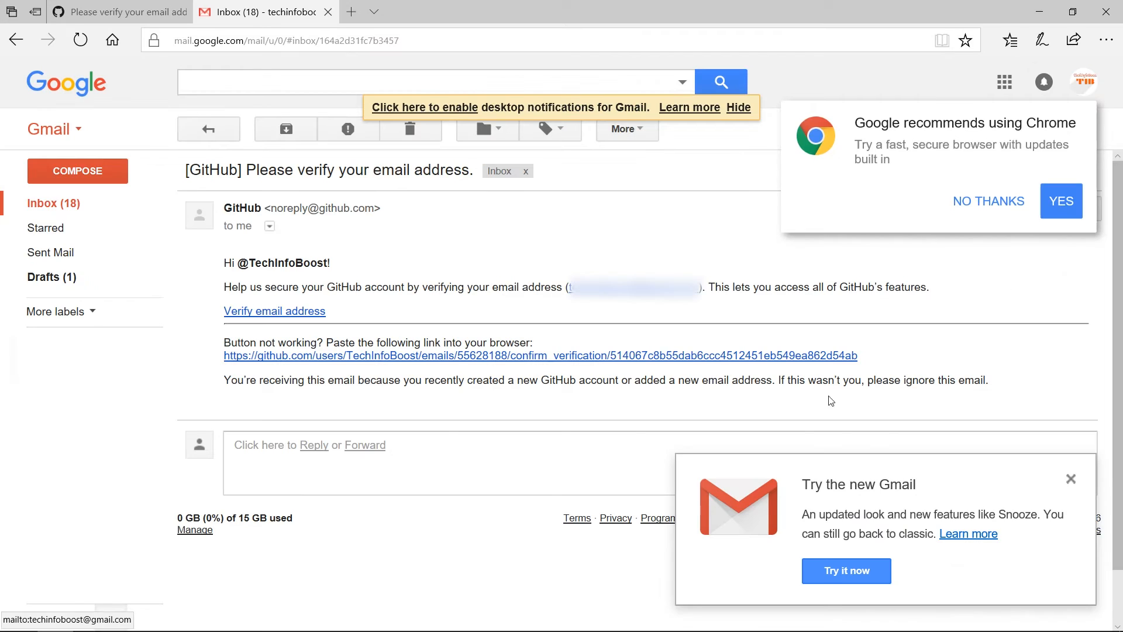
{"action": "left_click", "coordinate": [1071, 482]}
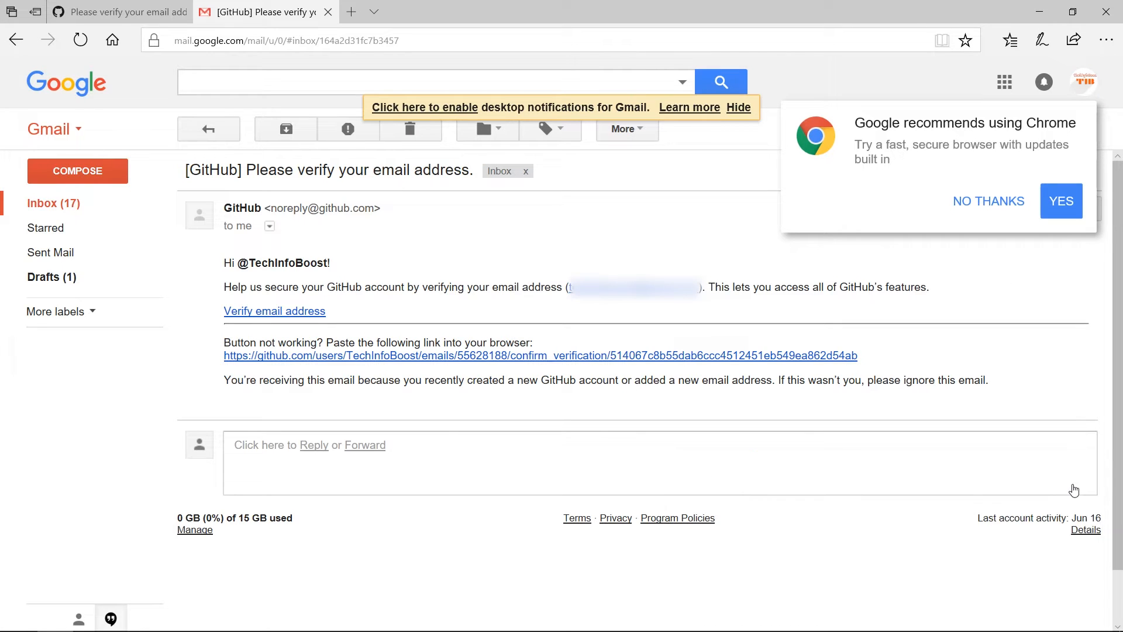
{"action": "left_click", "coordinate": [987, 202]}
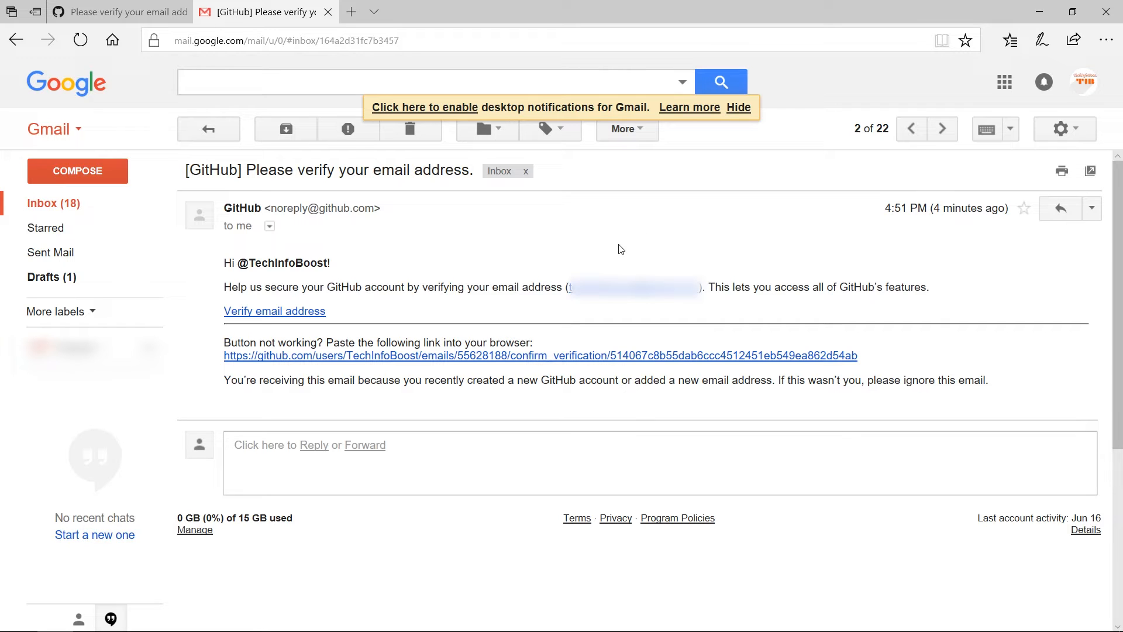
{"action": "left_click", "coordinate": [283, 314]}
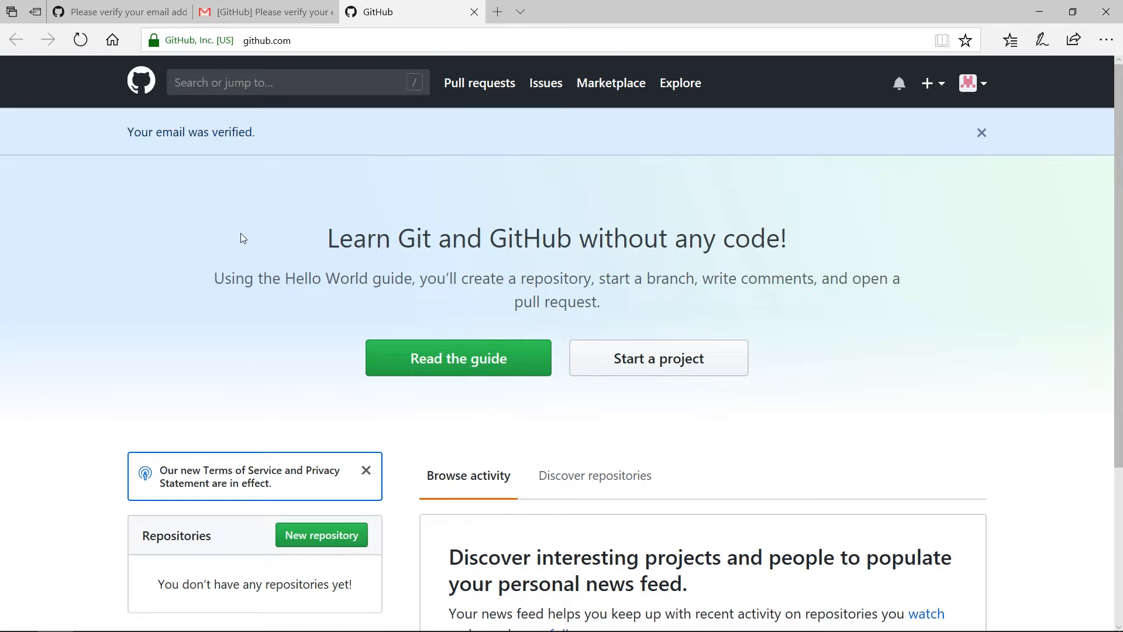
Step: Close the 'Please verify your email' tab and start a new repository from the GitHub home page
{"action": "left_click", "coordinate": [136, 8]}
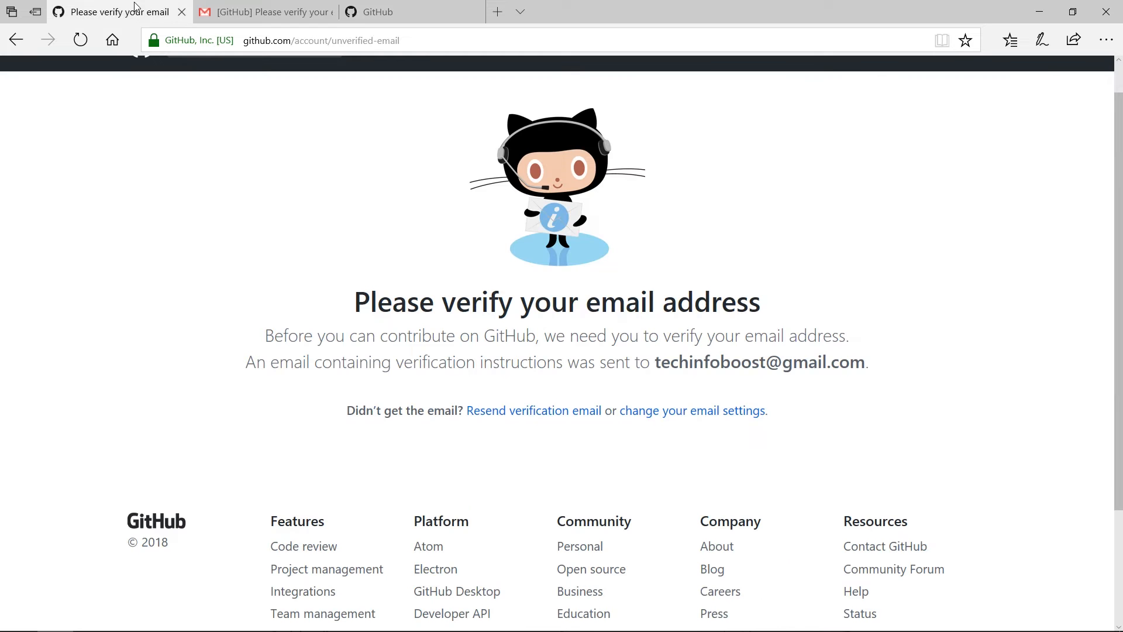
{"action": "left_click", "coordinate": [181, 15]}
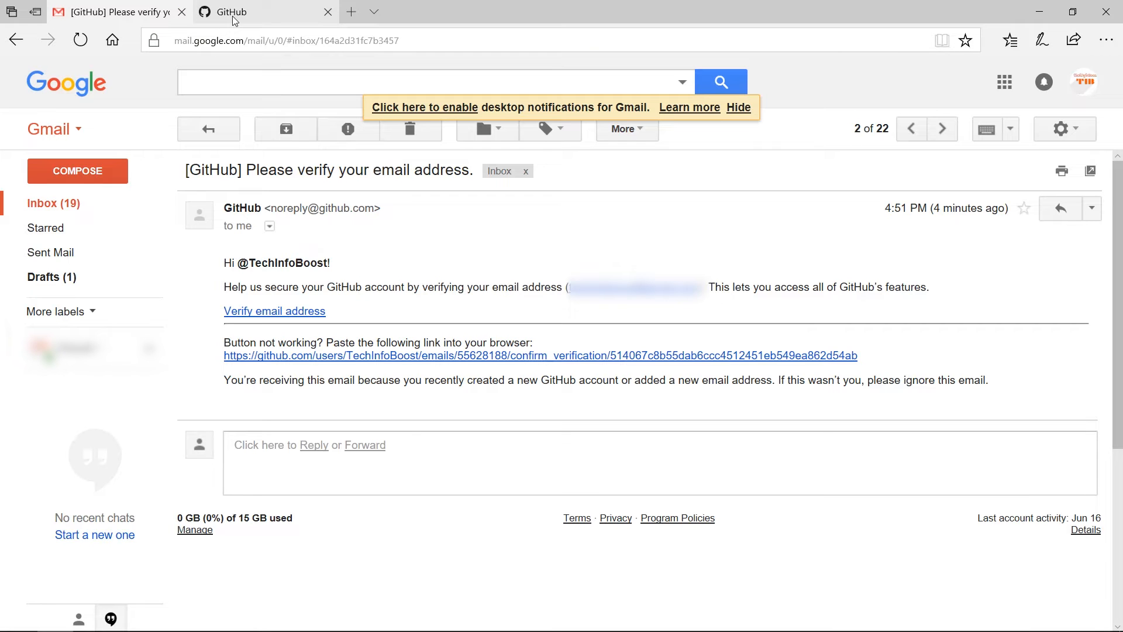
{"action": "left_click", "coordinate": [284, 15]}
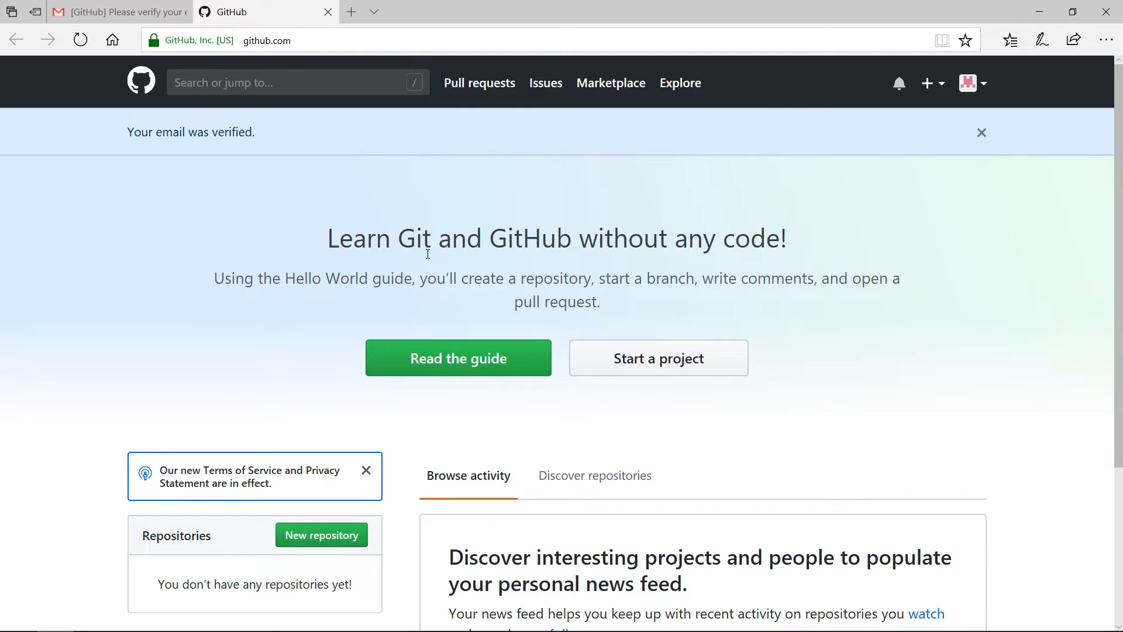
{"action": "left_click", "coordinate": [308, 538]}
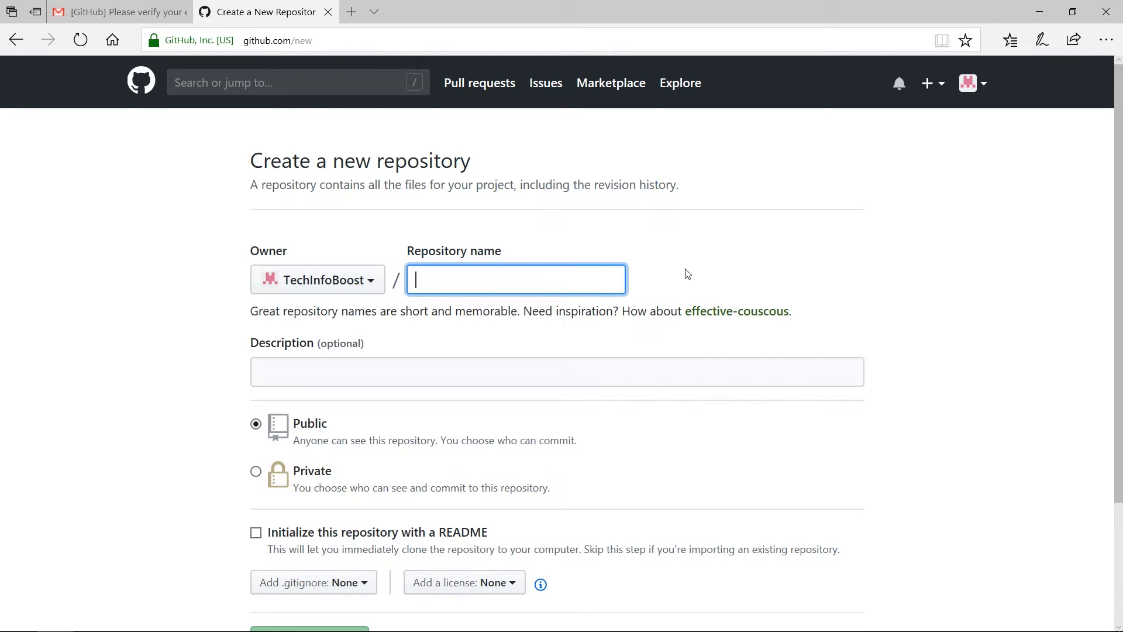
Step: Enter 'TechInfoBoost' as the repository name and 'TechInfoBoost WebSite' as the description
{"action": "type", "text": "Tech"}
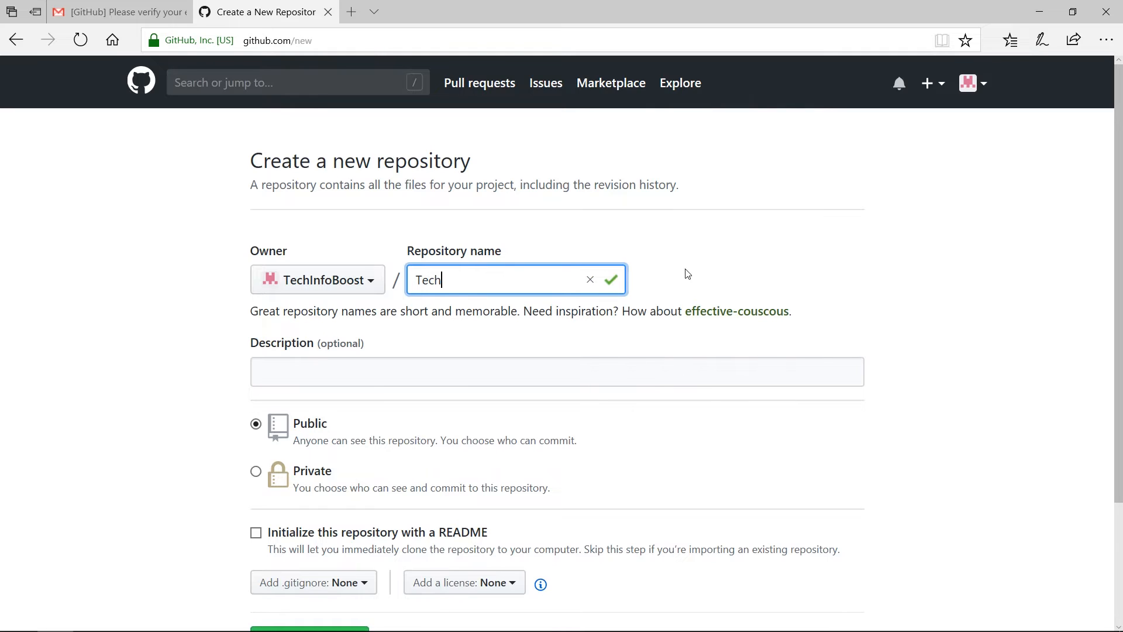
{"action": "type", "text": "InfoBoost"}
{"action": "left_click", "coordinate": [589, 369]}
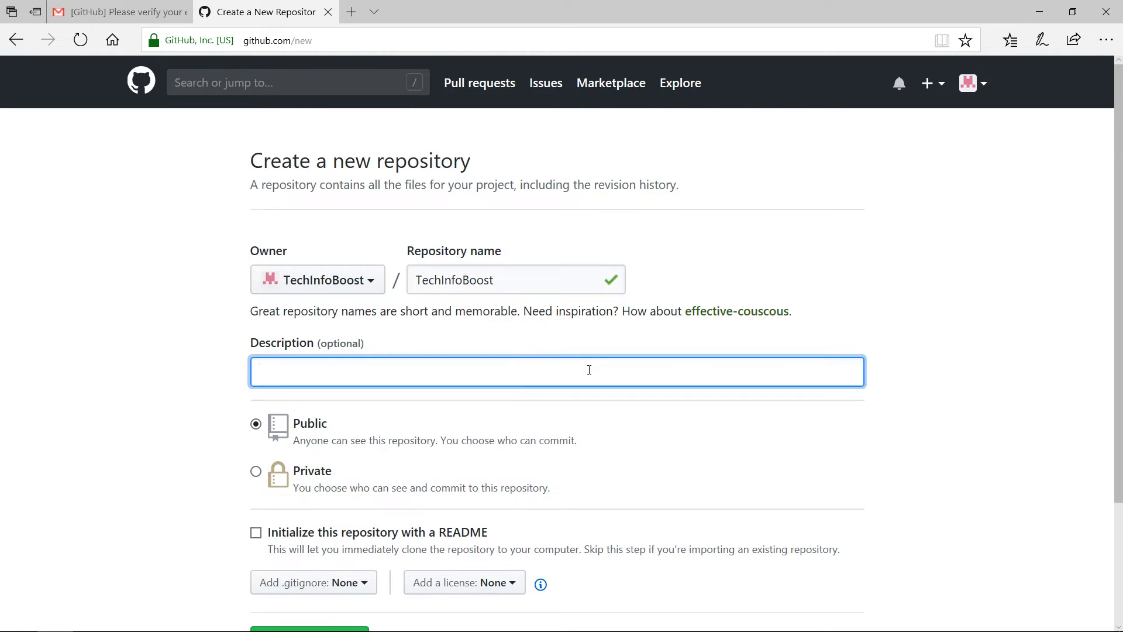
{"action": "type", "text": "TechInfoBoost WebSite"}
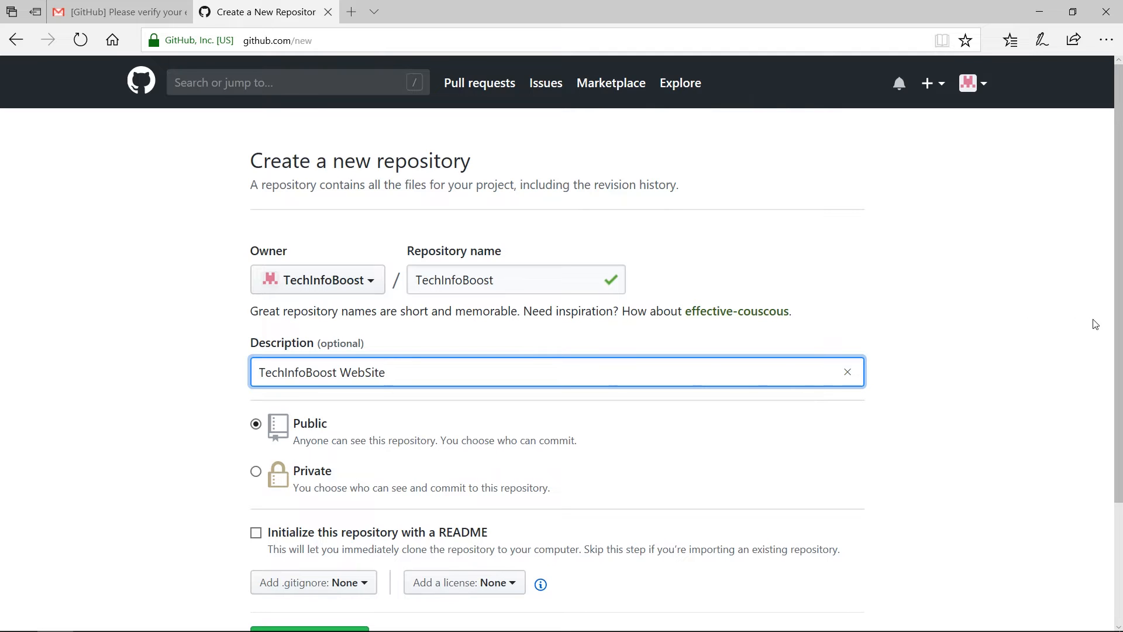
{"action": "left_click_drag", "start_coordinate": [1119, 349], "coordinate": [1121, 420]}
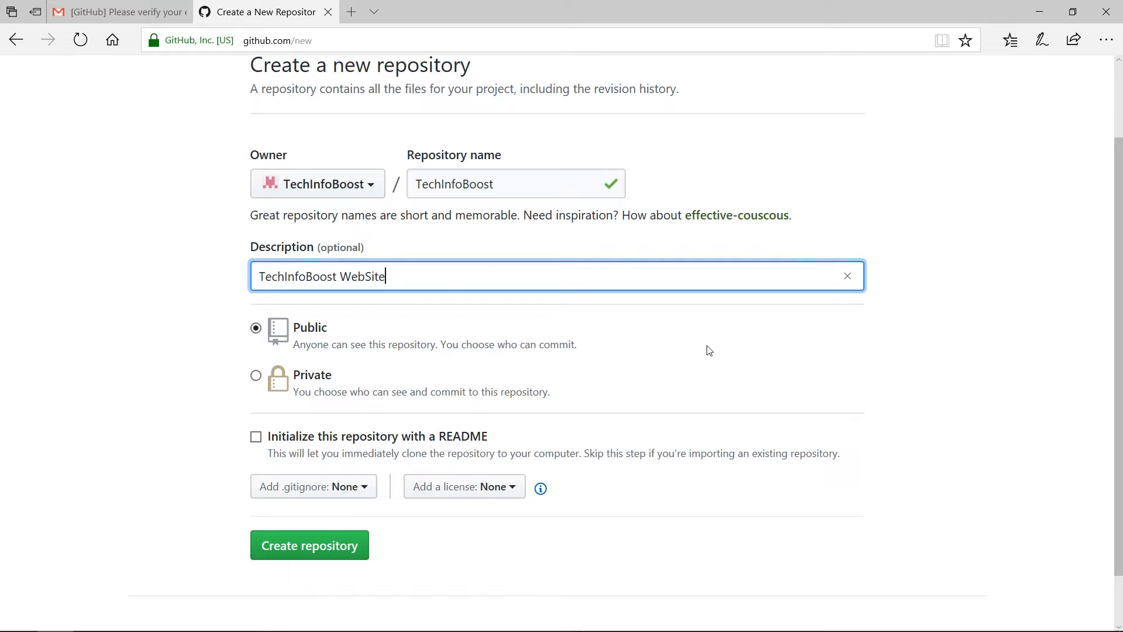
Step: Keep the repository's visibility at Public after briefly choosing Private
{"action": "left_click", "coordinate": [256, 376]}
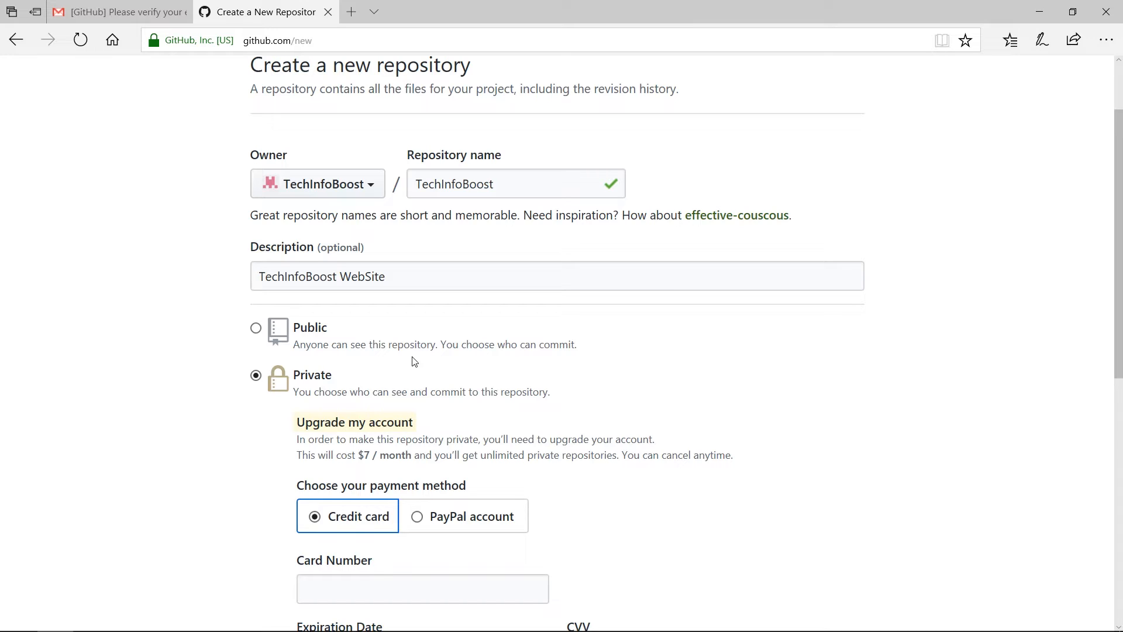
{"action": "left_click", "coordinate": [257, 328]}
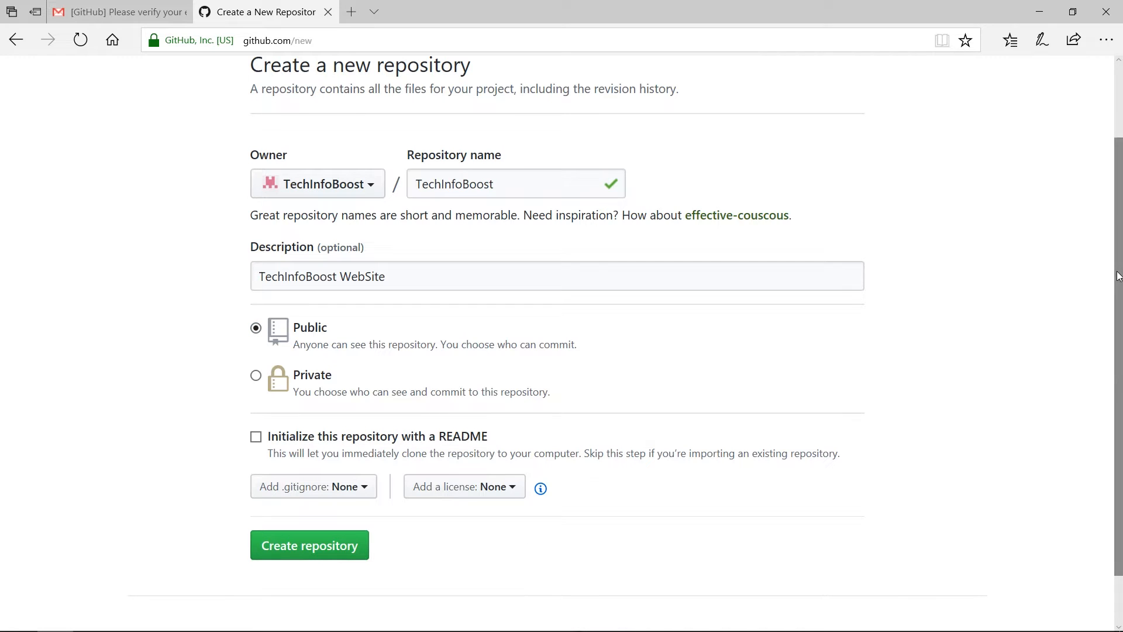
{"action": "scroll", "coordinate": [1118, 306], "scroll_direction": "down", "scroll_amount": 1}
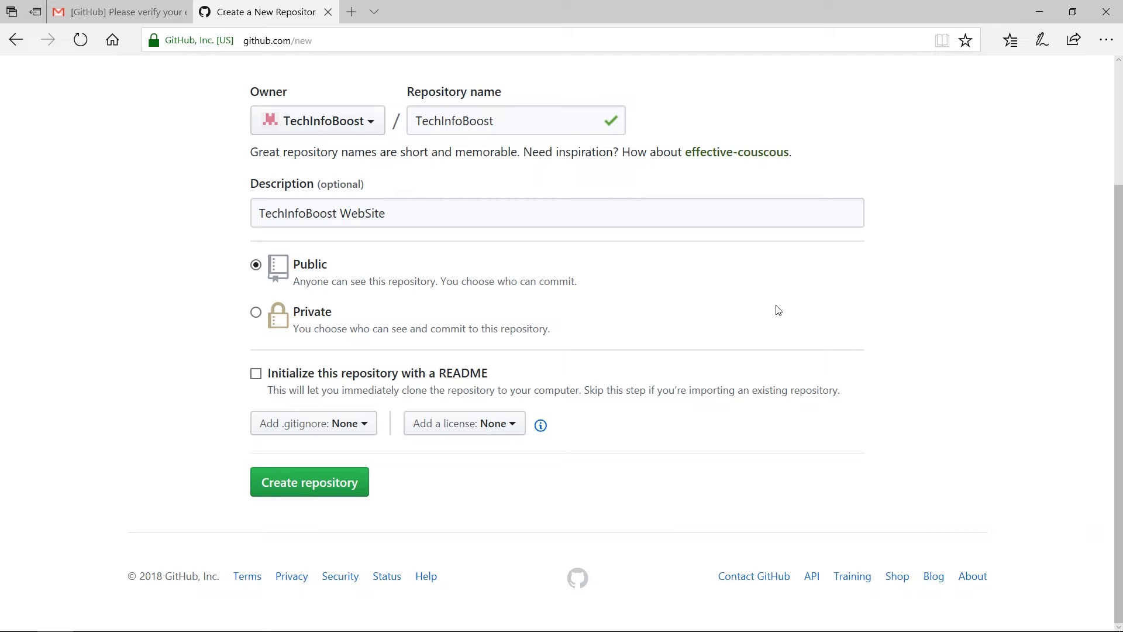
{"action": "scroll", "coordinate": [778, 310], "scroll_direction": "up", "scroll_amount": 1}
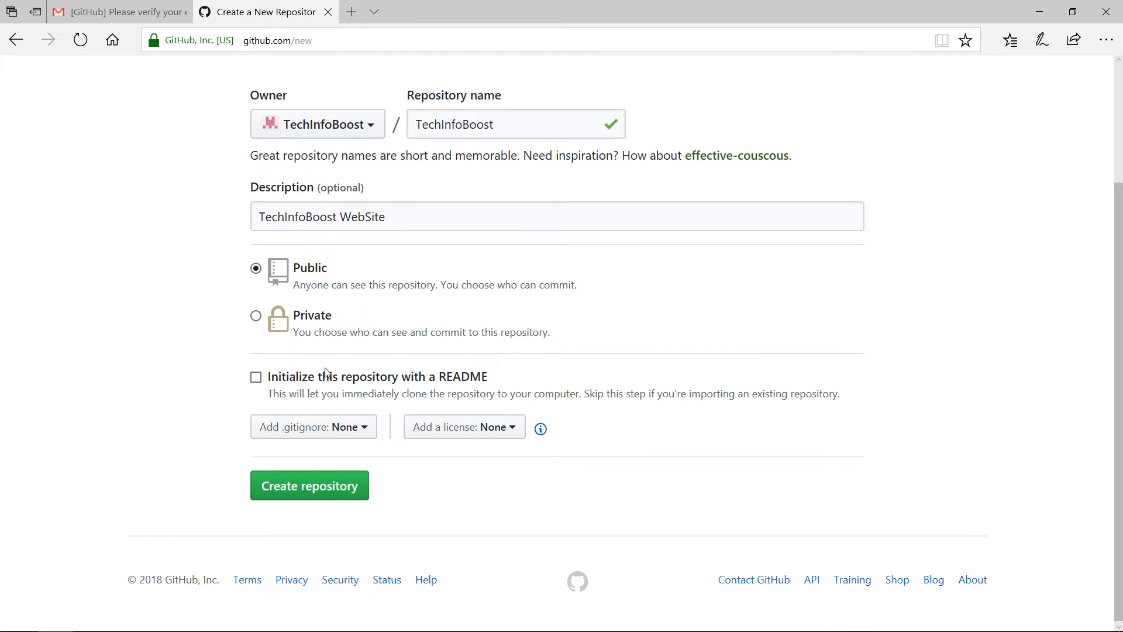
Step: Tick 'Initialize this repository with a README' and leave the .gitignore template at None
{"action": "left_click", "coordinate": [257, 381]}
{"action": "left_click", "coordinate": [368, 432]}
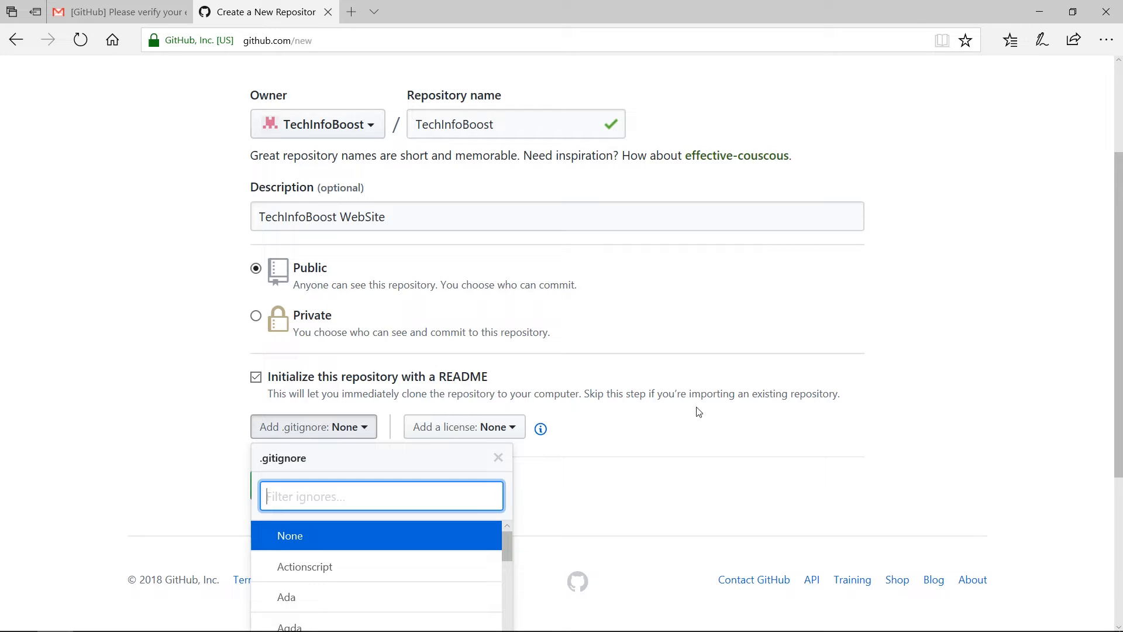
{"action": "left_click_drag", "start_coordinate": [1120, 284], "coordinate": [1120, 341]}
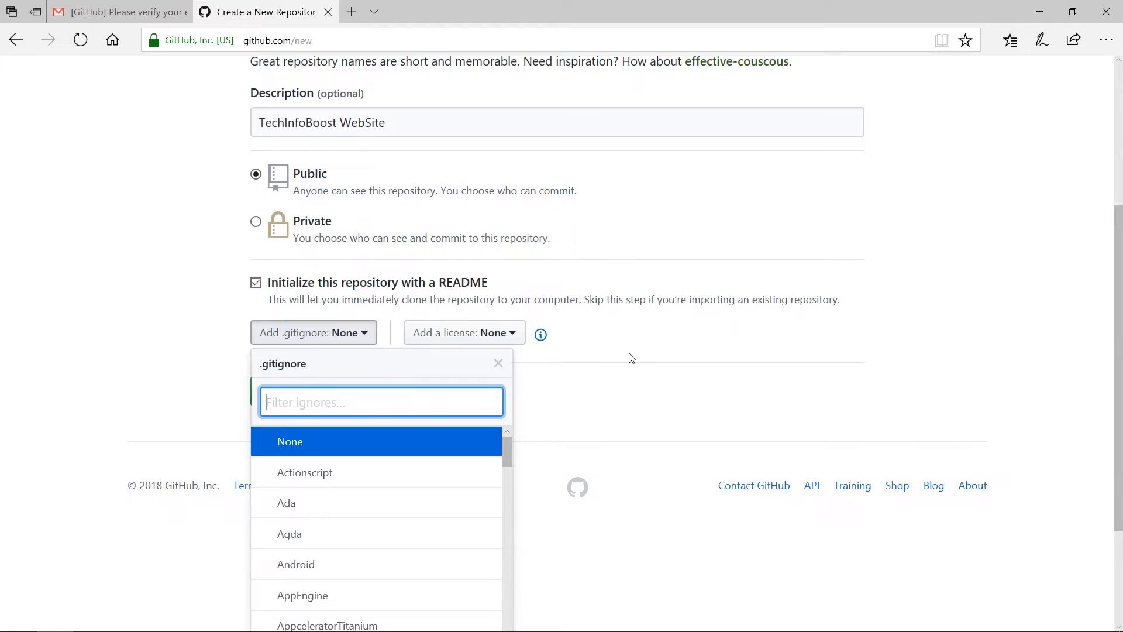
{"action": "left_click_drag", "start_coordinate": [506, 447], "coordinate": [508, 556]}
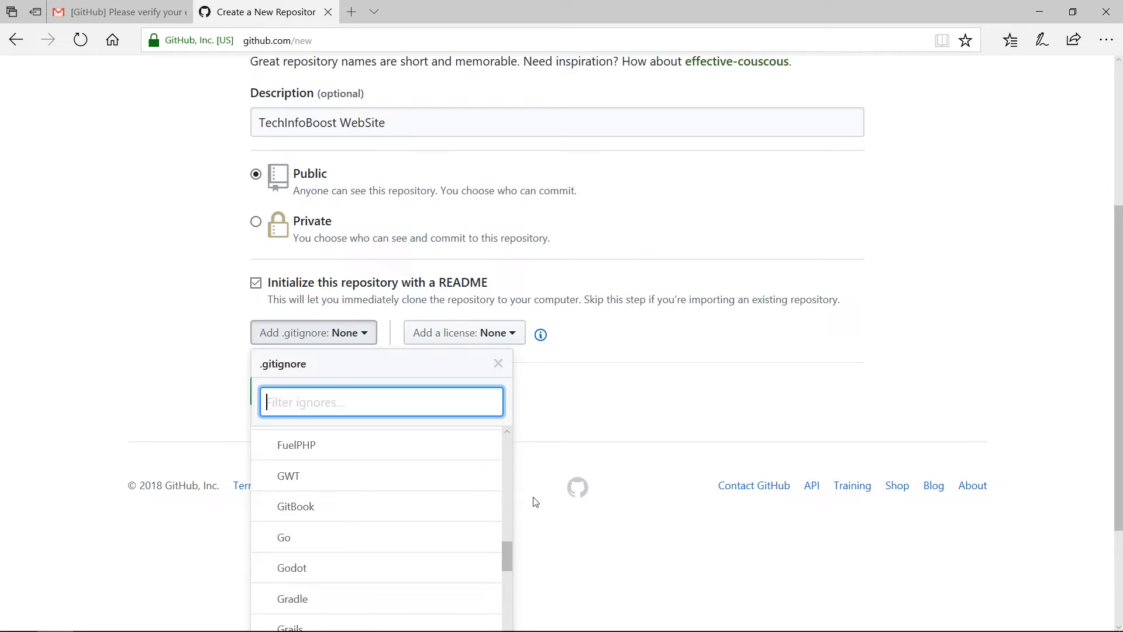
{"action": "left_click", "coordinate": [611, 380]}
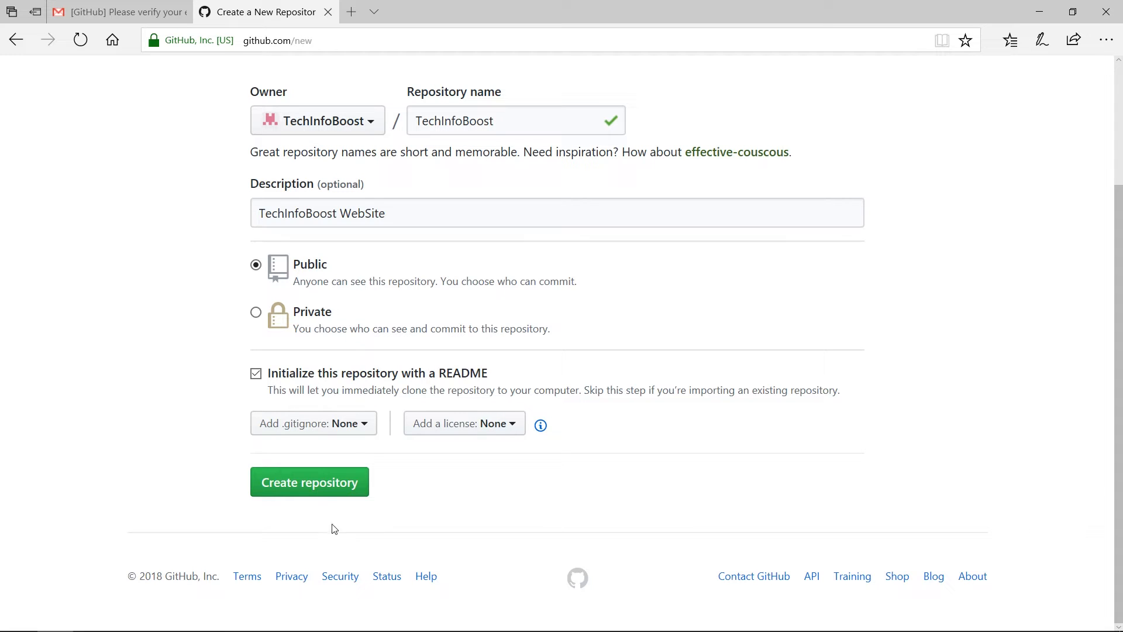
Step: Create the TechInfoBoost repository and select its HTTPS clone URL
{"action": "left_click", "coordinate": [320, 493]}
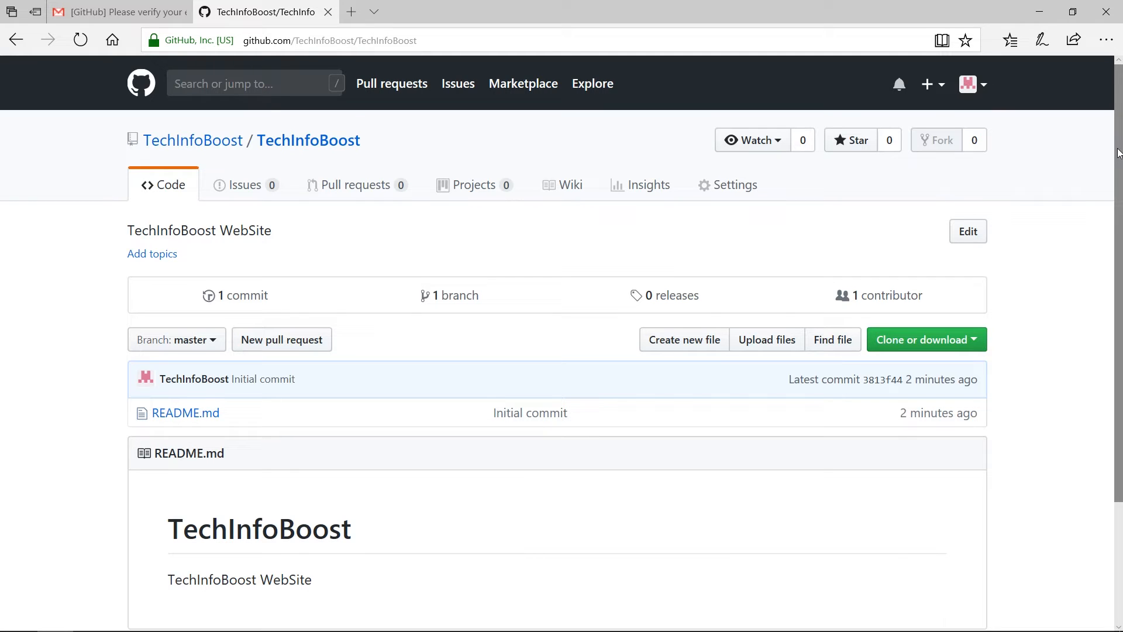
{"action": "left_click_drag", "start_coordinate": [1117, 153], "coordinate": [1117, 208]}
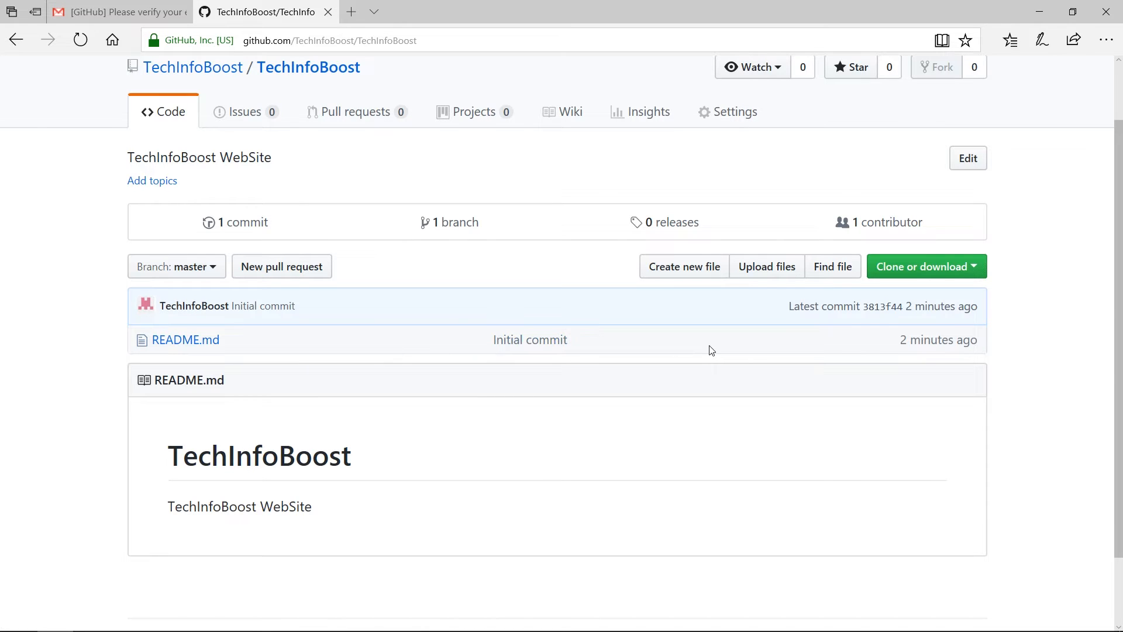
{"action": "left_click", "coordinate": [974, 270]}
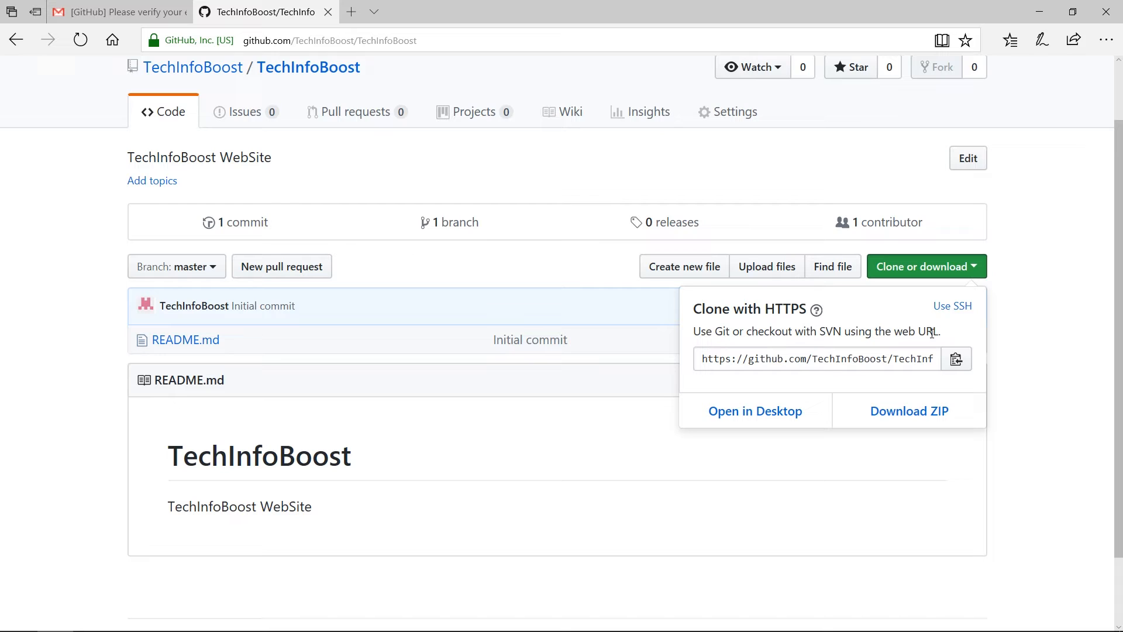
{"action": "left_click", "coordinate": [881, 357]}
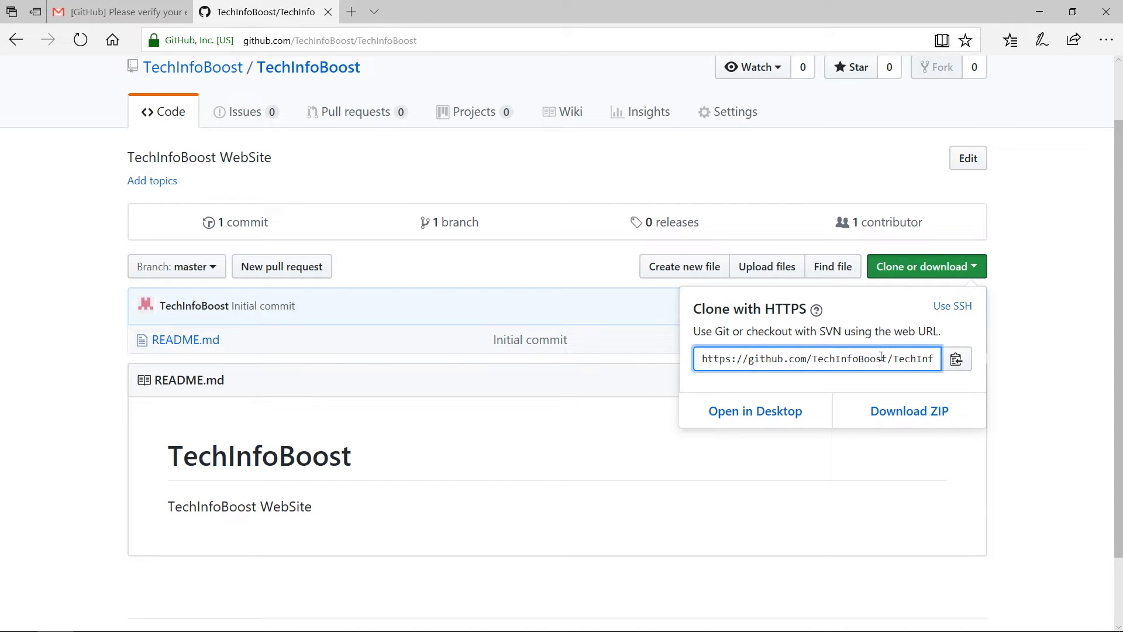
{"action": "triple_click", "coordinate": [881, 356]}
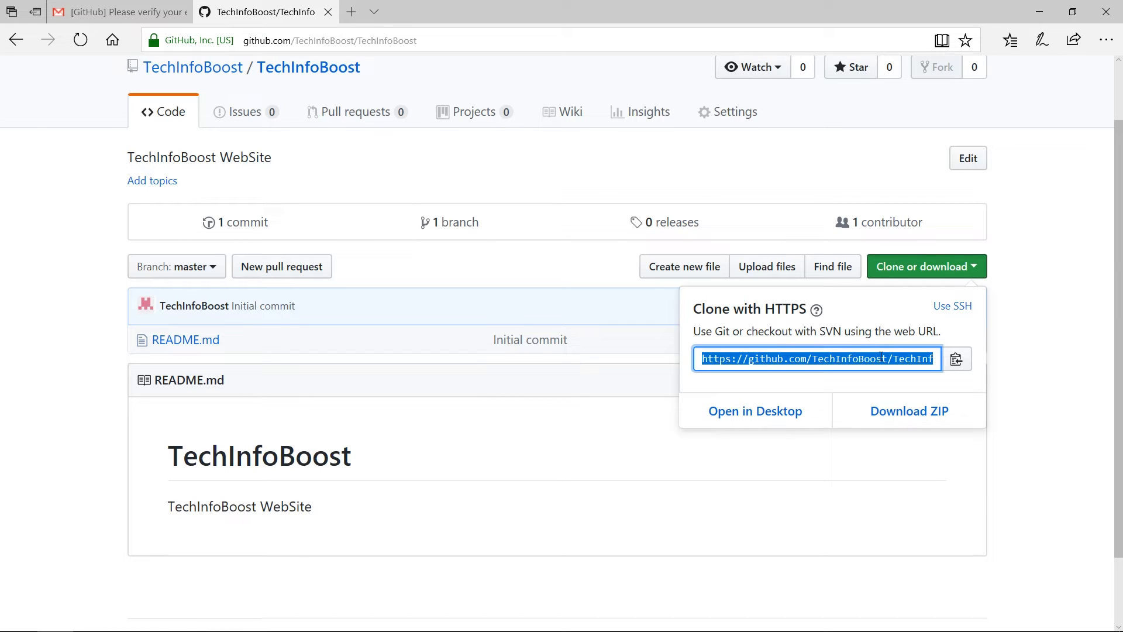
{"action": "left_click", "coordinate": [1054, 354]}
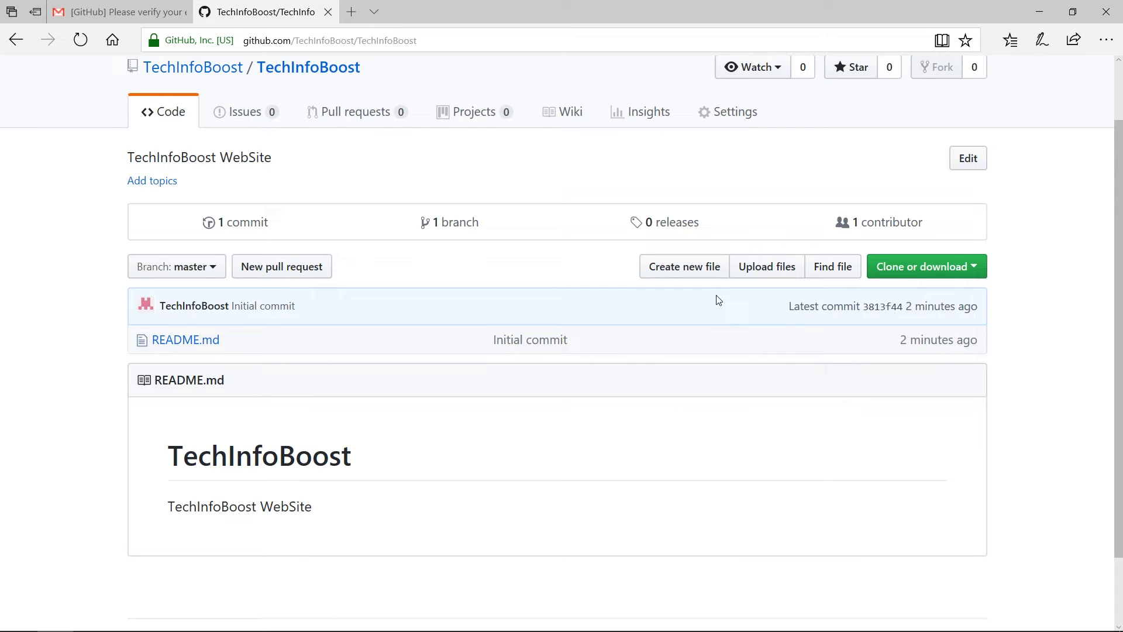
Step: Sign out of the GitHub account from the avatar menu
{"action": "scroll", "coordinate": [1120, 100], "scroll_direction": "up", "scroll_amount": 2}
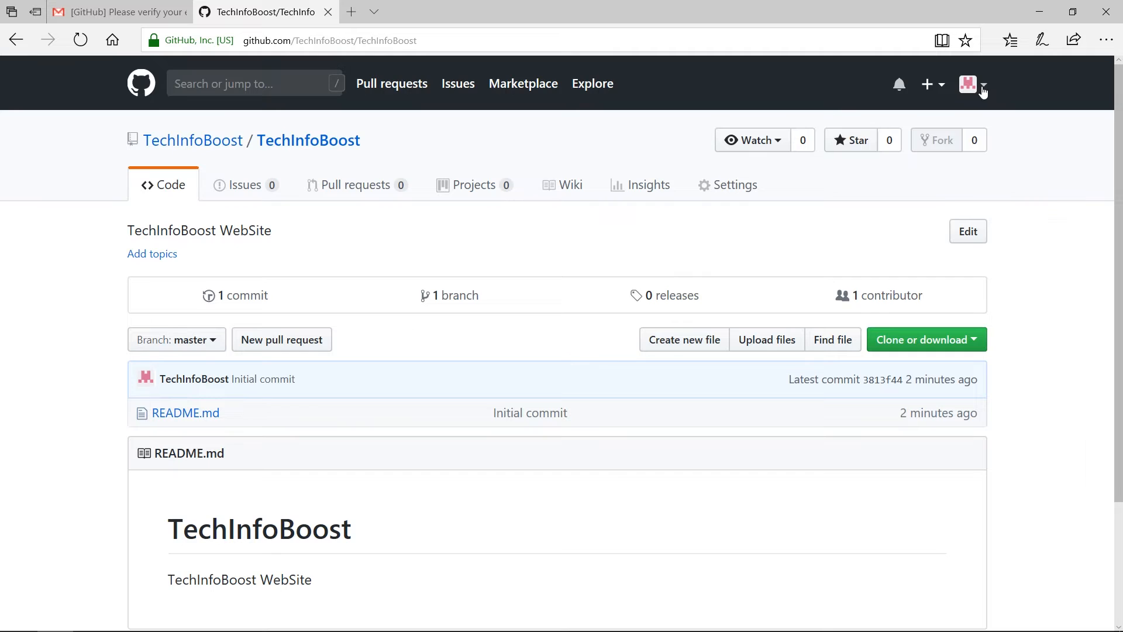
{"action": "left_click", "coordinate": [983, 91]}
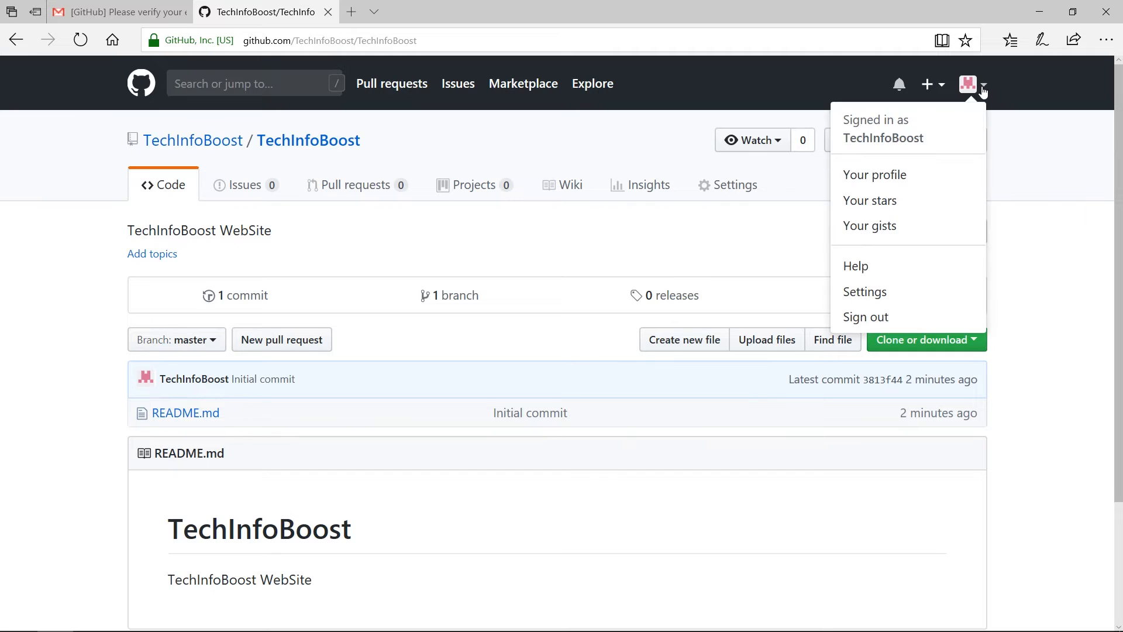
{"action": "left_click", "coordinate": [872, 322]}
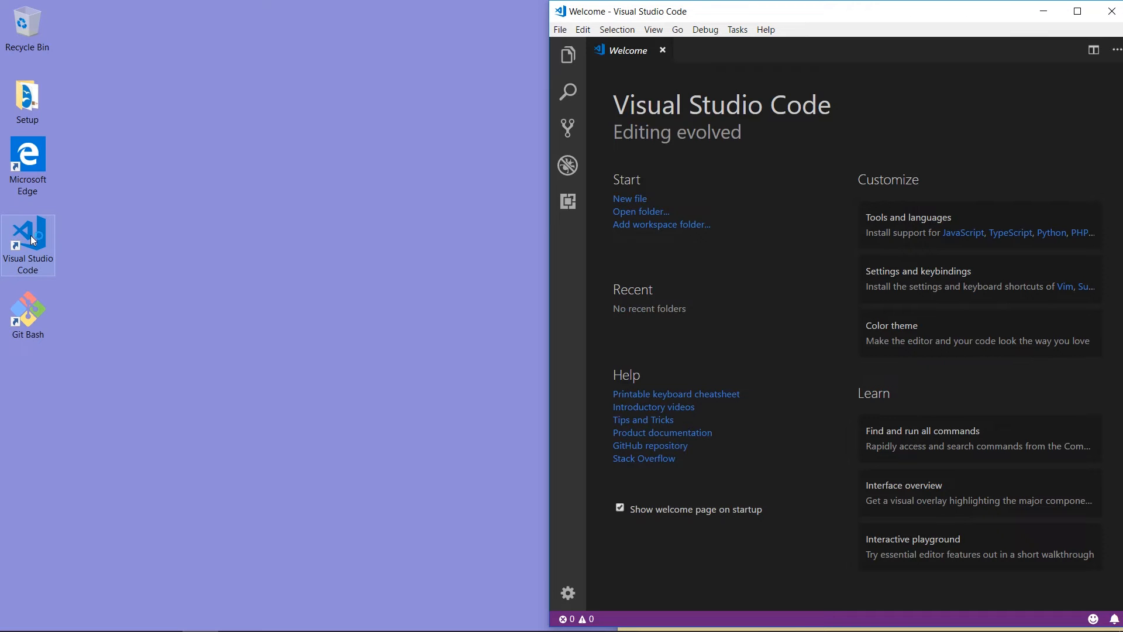
Step: Navigate File Explorer to C:\Apache24\htdocs and launch Microsoft Edge
{"action": "double_click", "coordinate": [26, 96]}
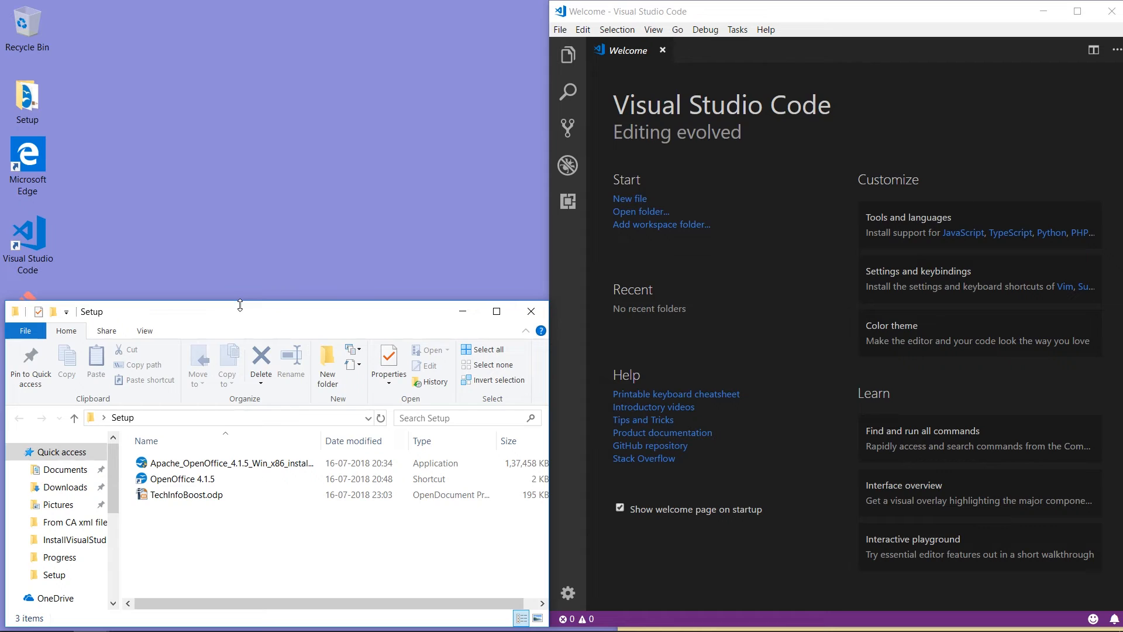
{"action": "left_click", "coordinate": [205, 417]}
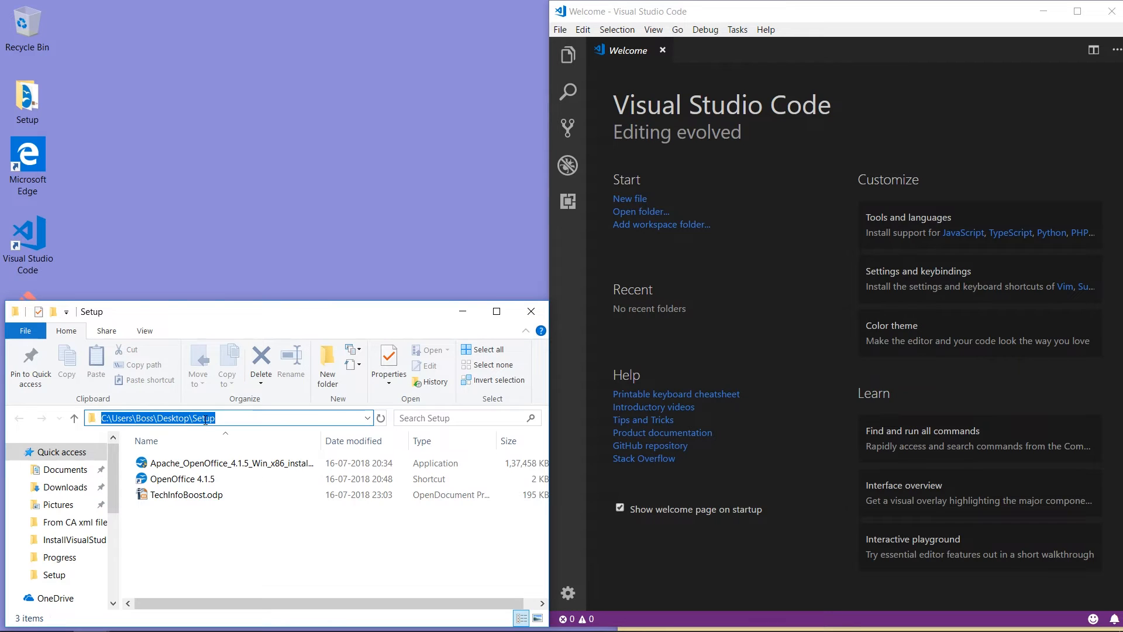
{"action": "type", "text": "c:"}
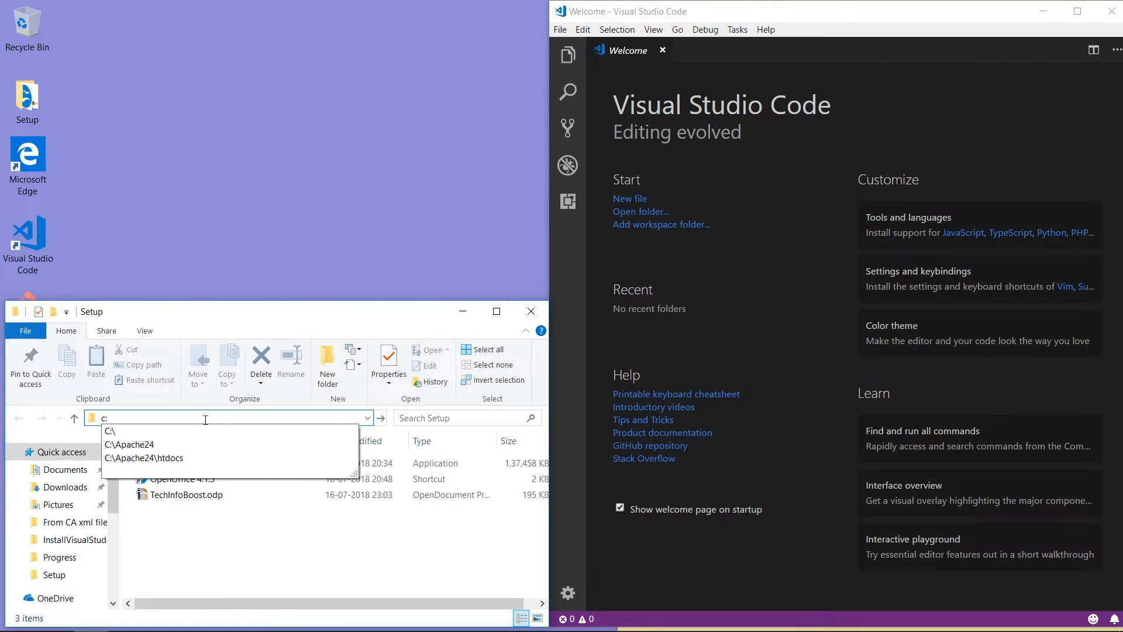
{"action": "type", "text": "\\a"}
{"action": "key", "text": "Down"}
{"action": "key", "text": "Down"}
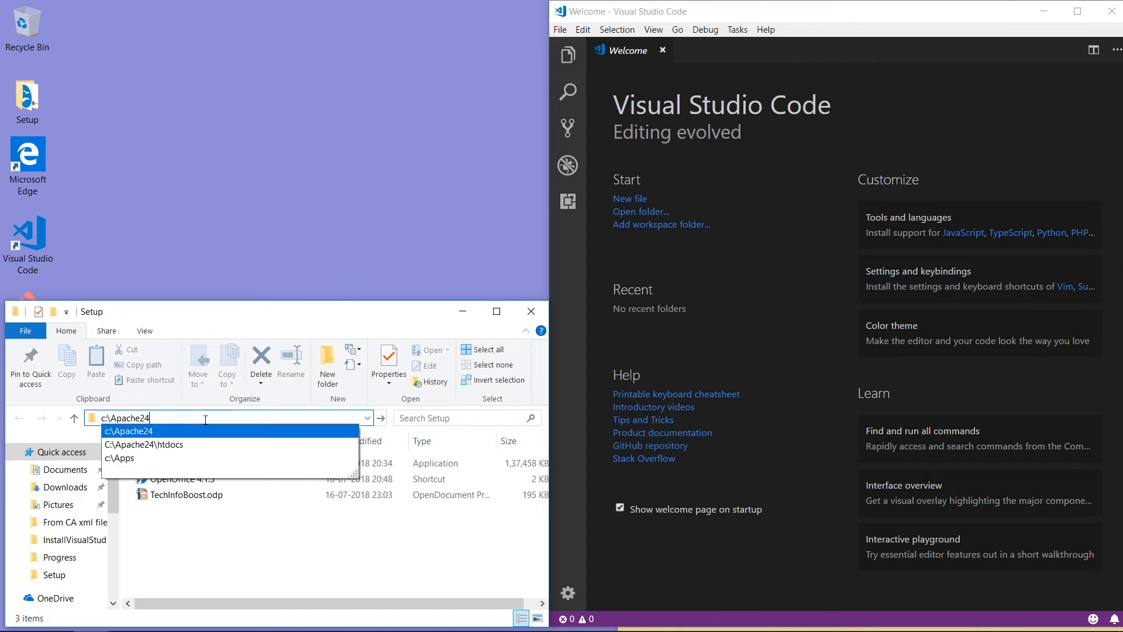
{"action": "key", "text": "Return"}
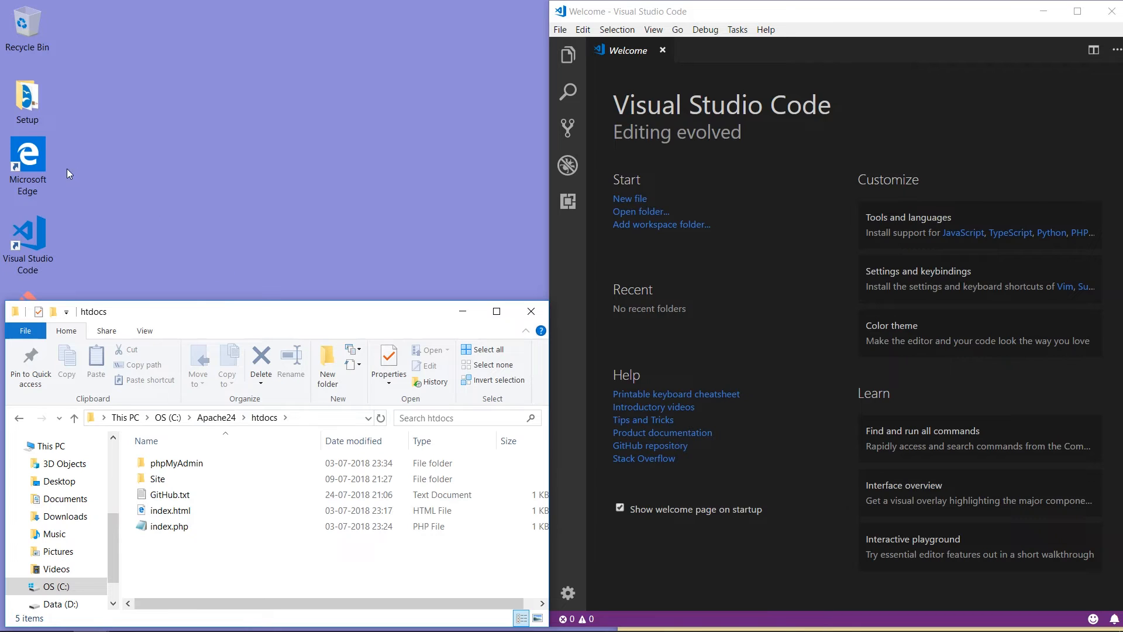
{"action": "double_click", "coordinate": [32, 153]}
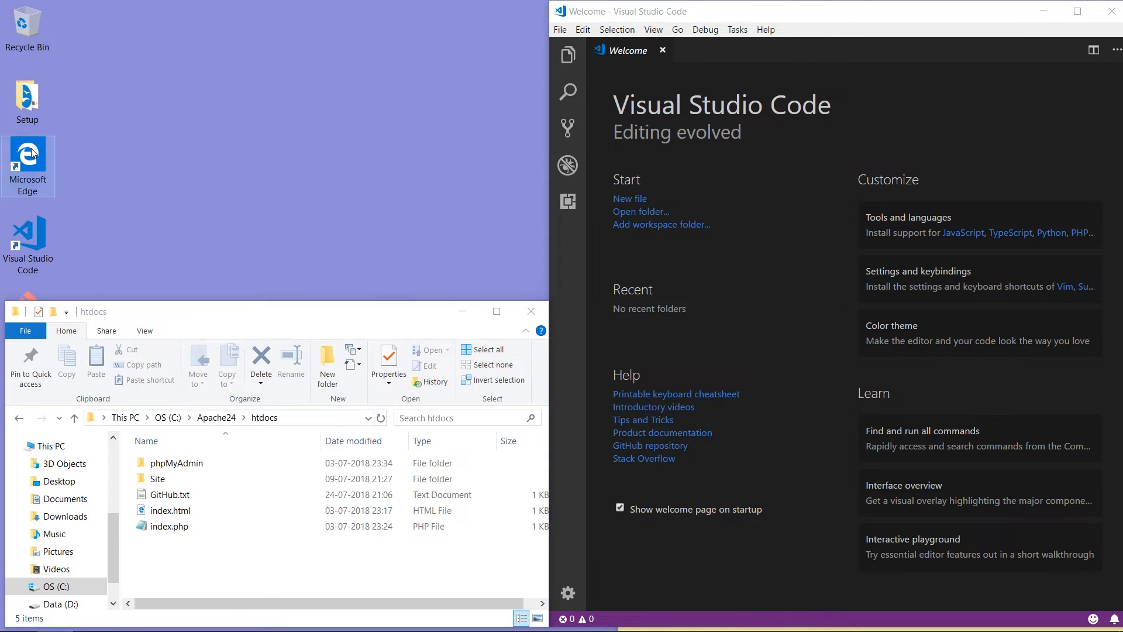
Step: Search 'github login' in Edge and open the GitHub sign-in page
{"action": "left_click", "coordinate": [237, 316]}
{"action": "left_click_drag", "start_coordinate": [234, 316], "coordinate": [233, 312]}
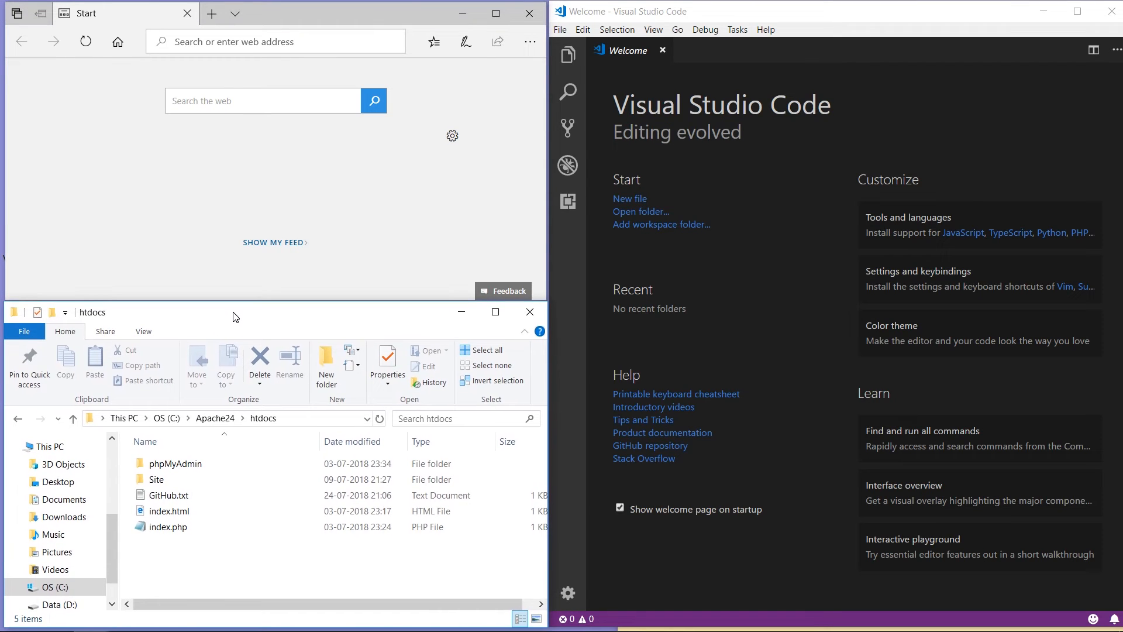
{"action": "left_click", "coordinate": [234, 40]}
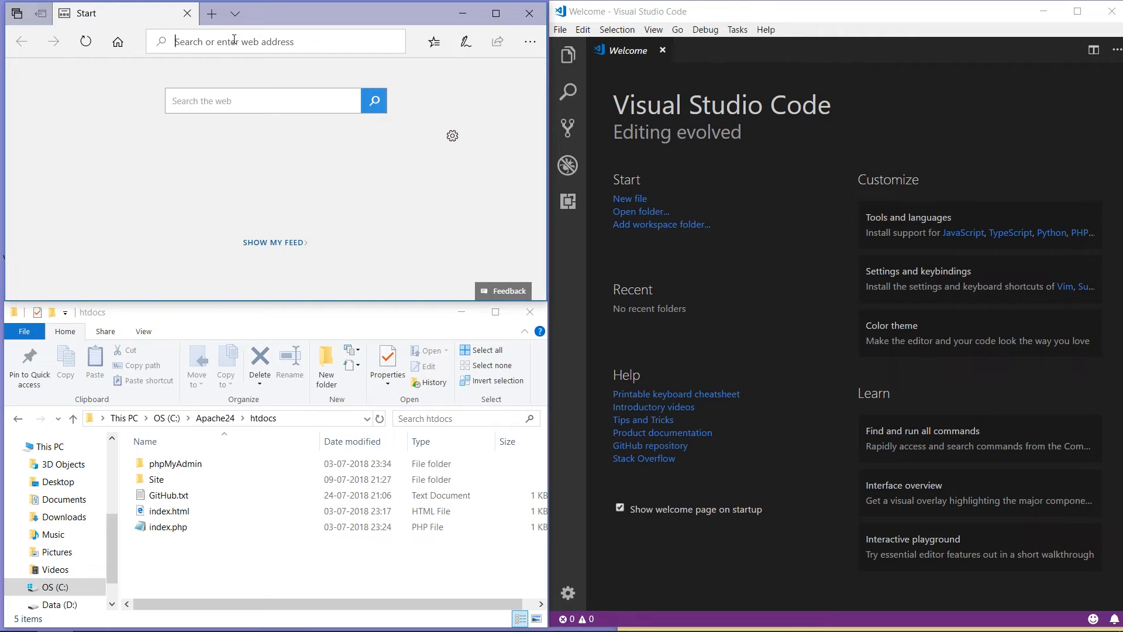
{"action": "type", "text": "github.com/"}
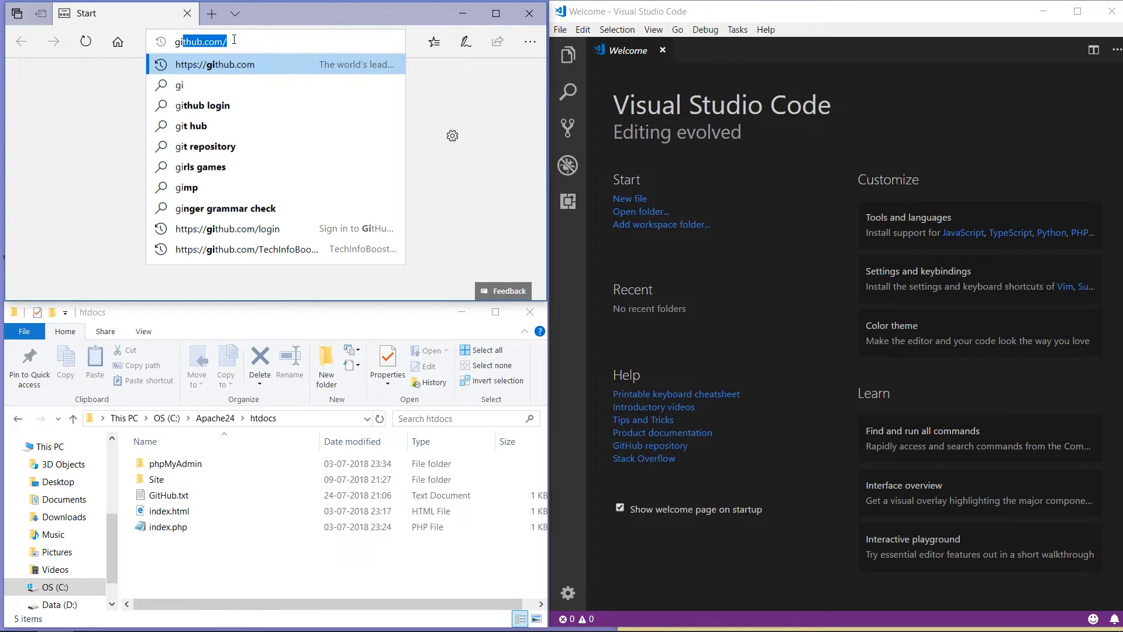
{"action": "key", "text": "Down"}
{"action": "key", "text": "Down"}
{"action": "key", "text": "Return"}
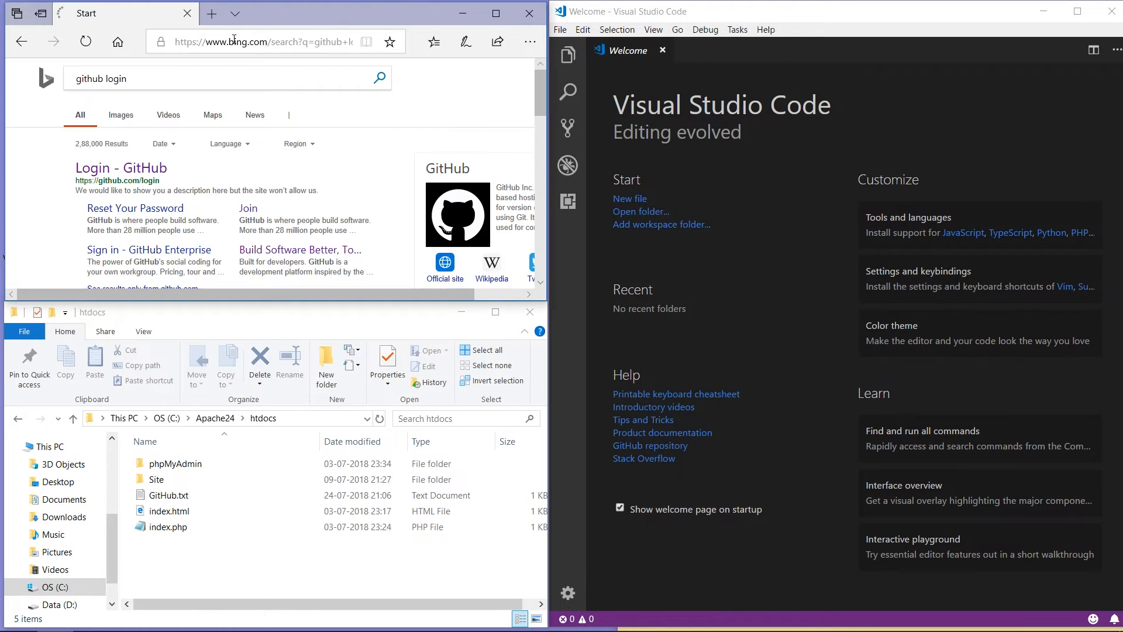
{"action": "left_click", "coordinate": [148, 165]}
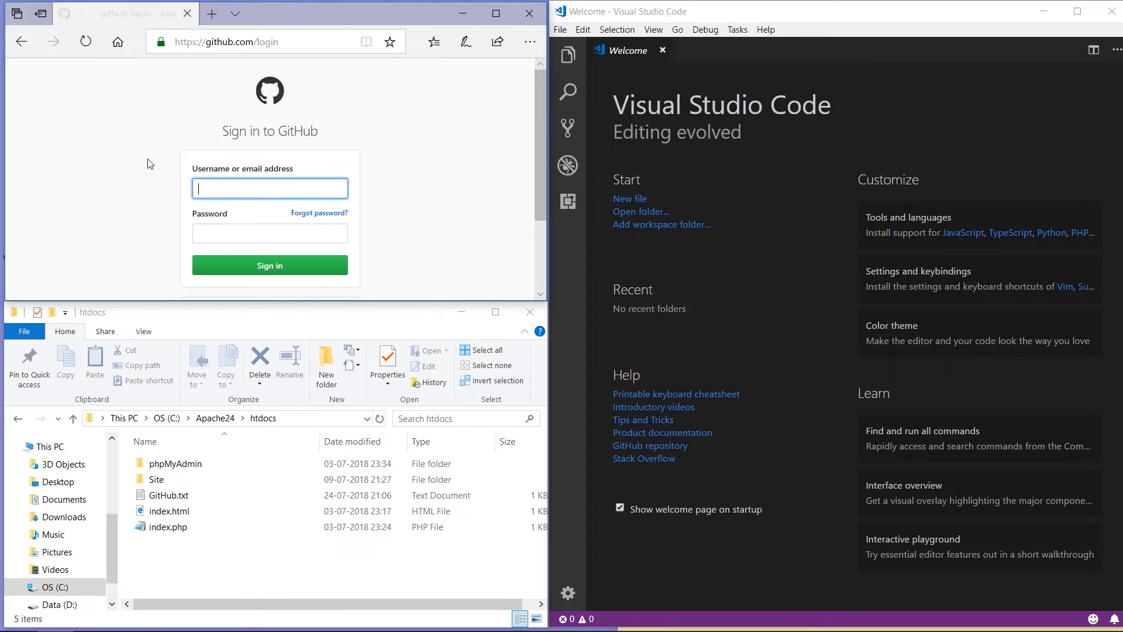
Step: Sign in to GitHub with the account's username and password
{"action": "type", "text": "TechInfo"}
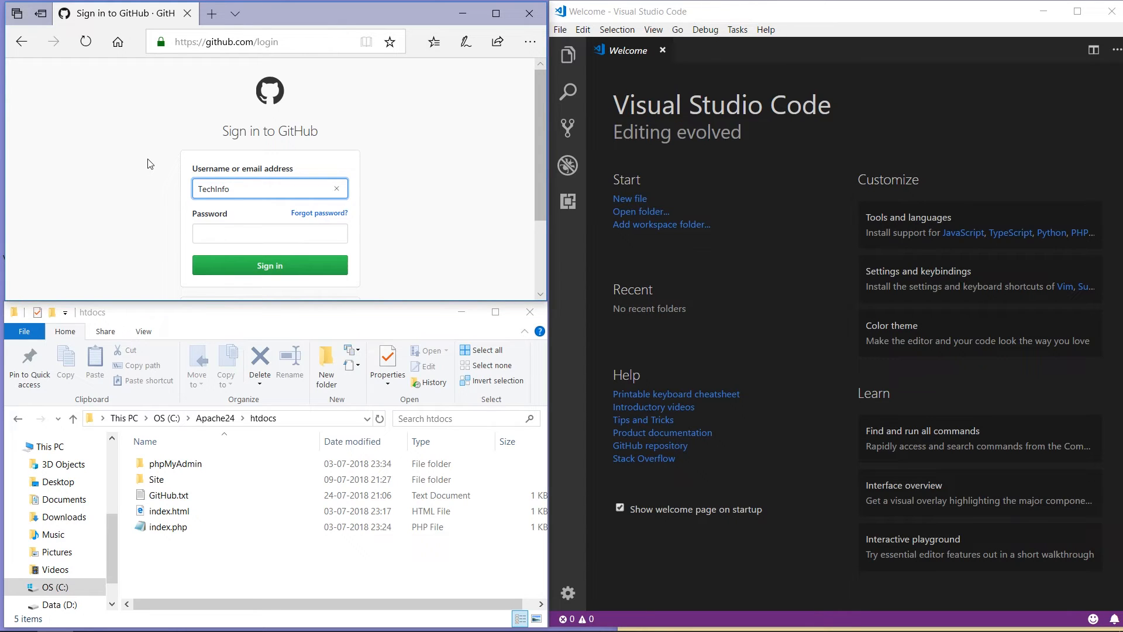
{"action": "type", "text": "Boost"}
{"action": "left_click", "coordinate": [205, 240]}
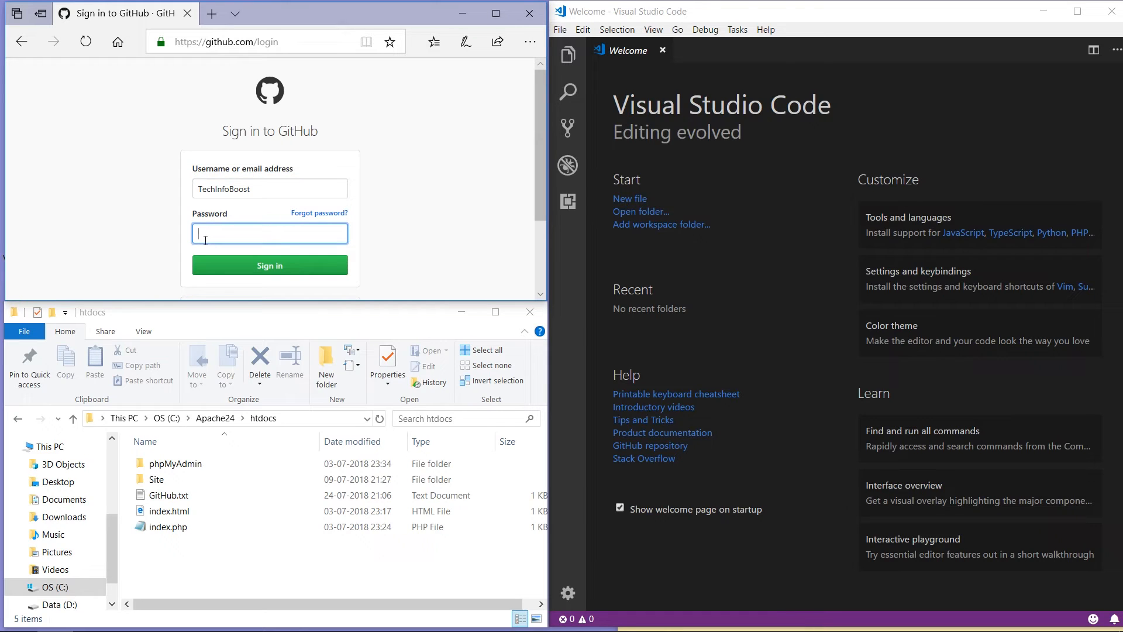
{"action": "type", "text": "••••••••••••"}
{"action": "left_click", "coordinate": [267, 265]}
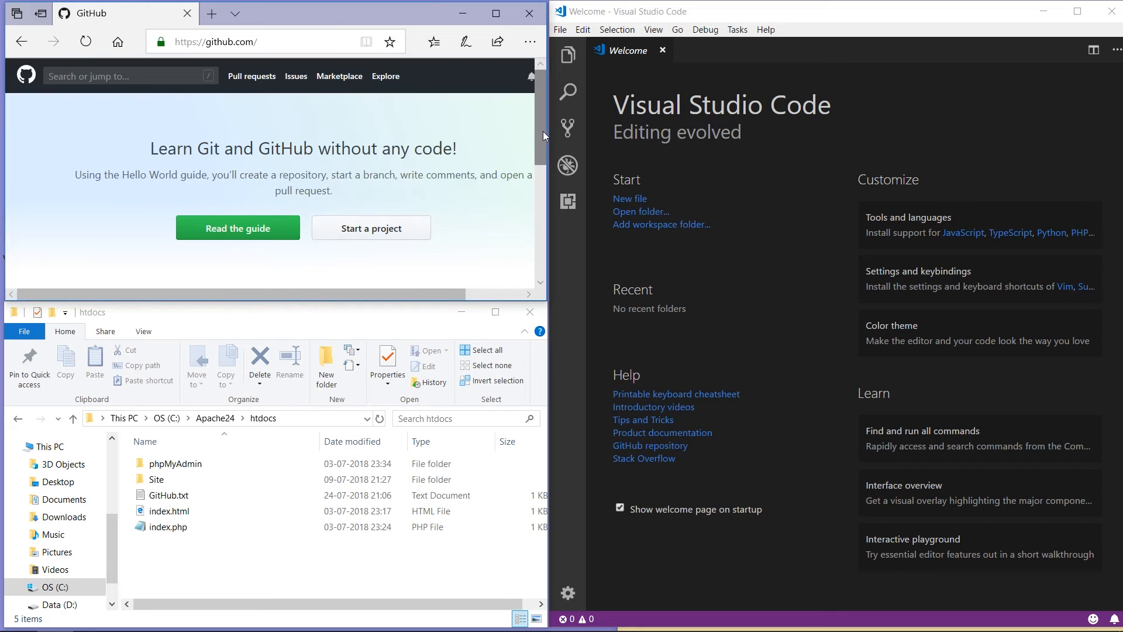
Step: Open the TechInfoBoost repository from the GitHub dashboard
{"action": "left_click_drag", "start_coordinate": [543, 132], "coordinate": [541, 206]}
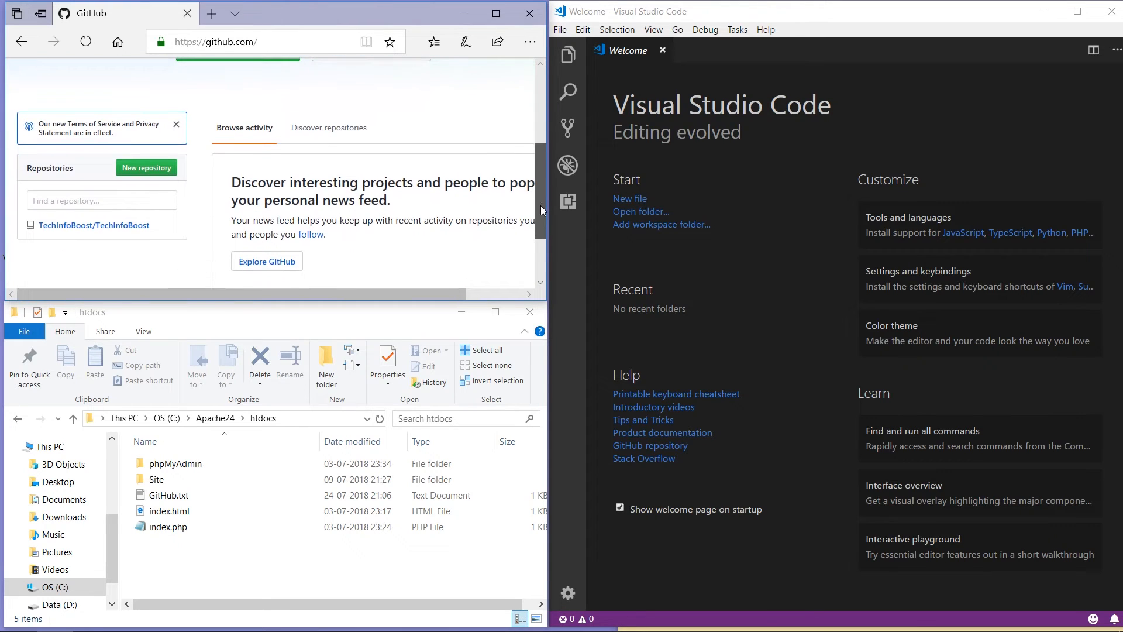
{"action": "left_click", "coordinate": [129, 229]}
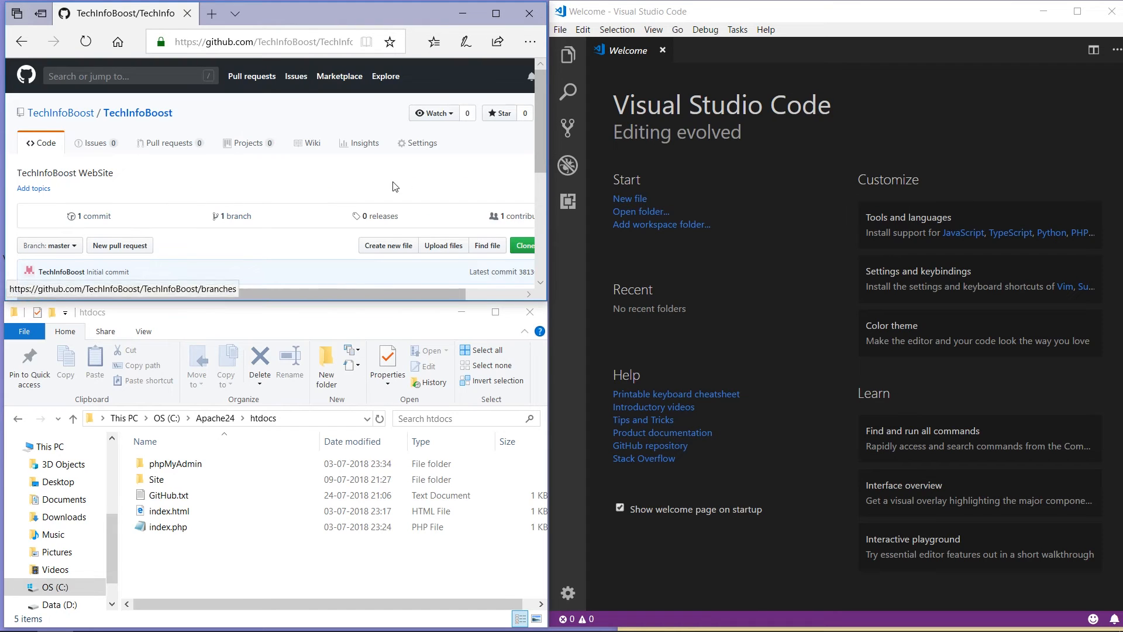
{"action": "left_click_drag", "start_coordinate": [541, 154], "coordinate": [541, 216]}
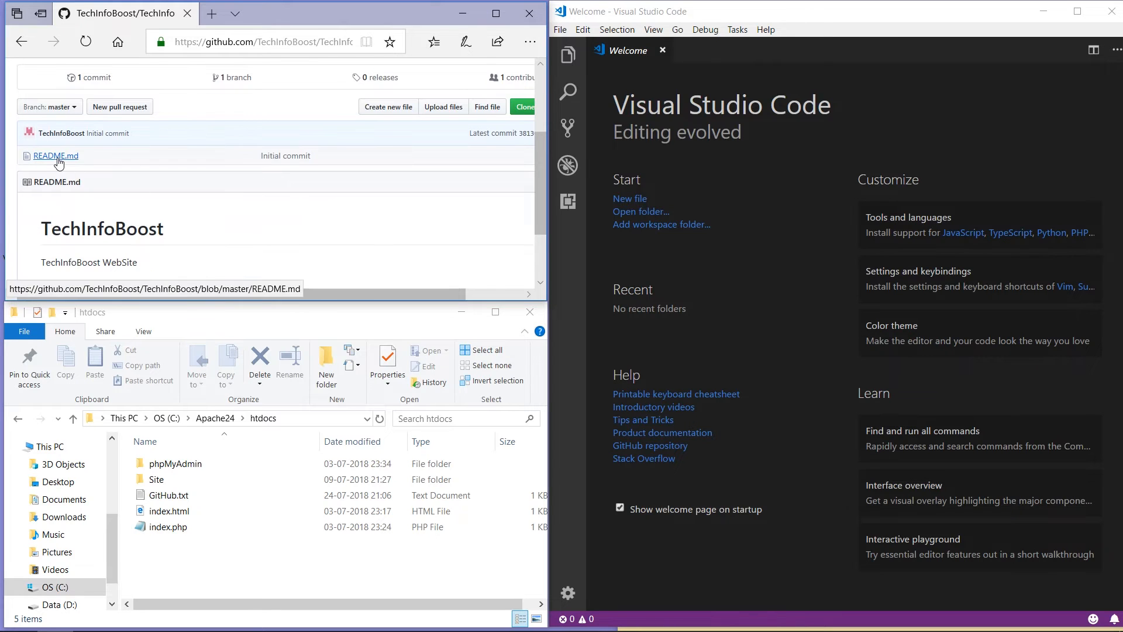
{"action": "left_click_drag", "start_coordinate": [369, 296], "coordinate": [432, 292]}
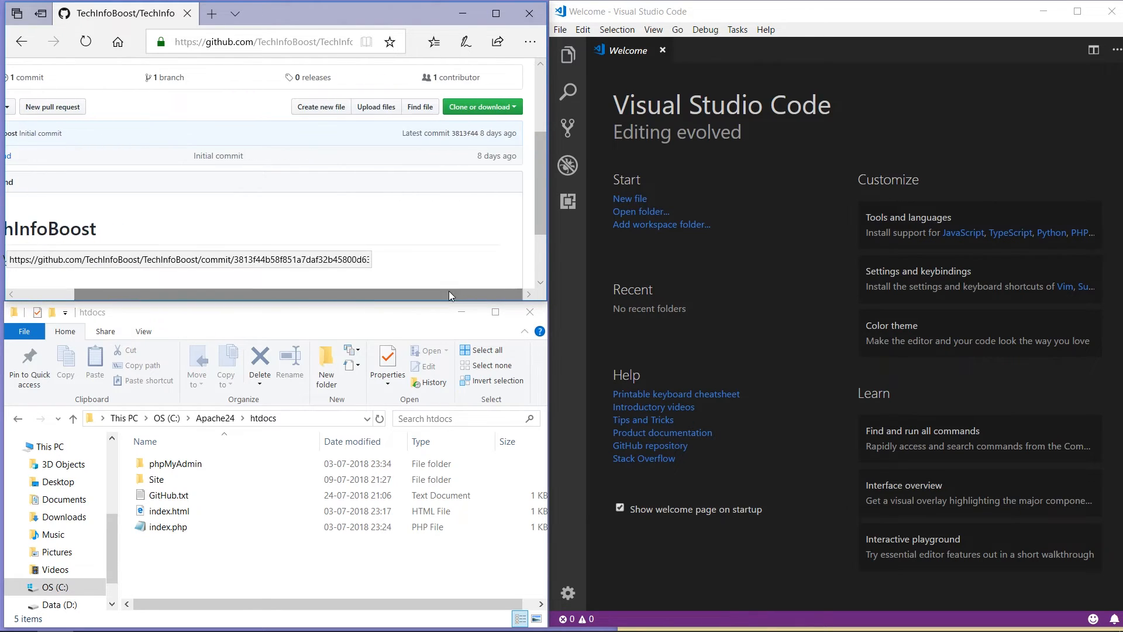
Step: Copy the repository's HTTPS clone URL, then sign out of GitHub
{"action": "left_click", "coordinate": [513, 109]}
{"action": "left_click", "coordinate": [428, 167]}
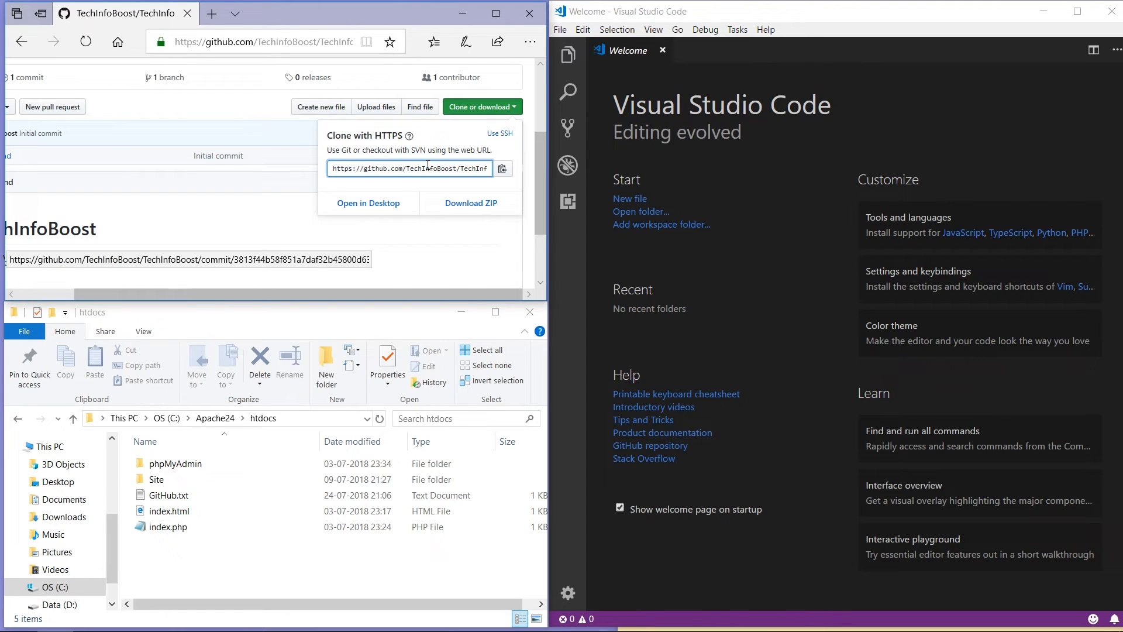
{"action": "left_click", "coordinate": [427, 168]}
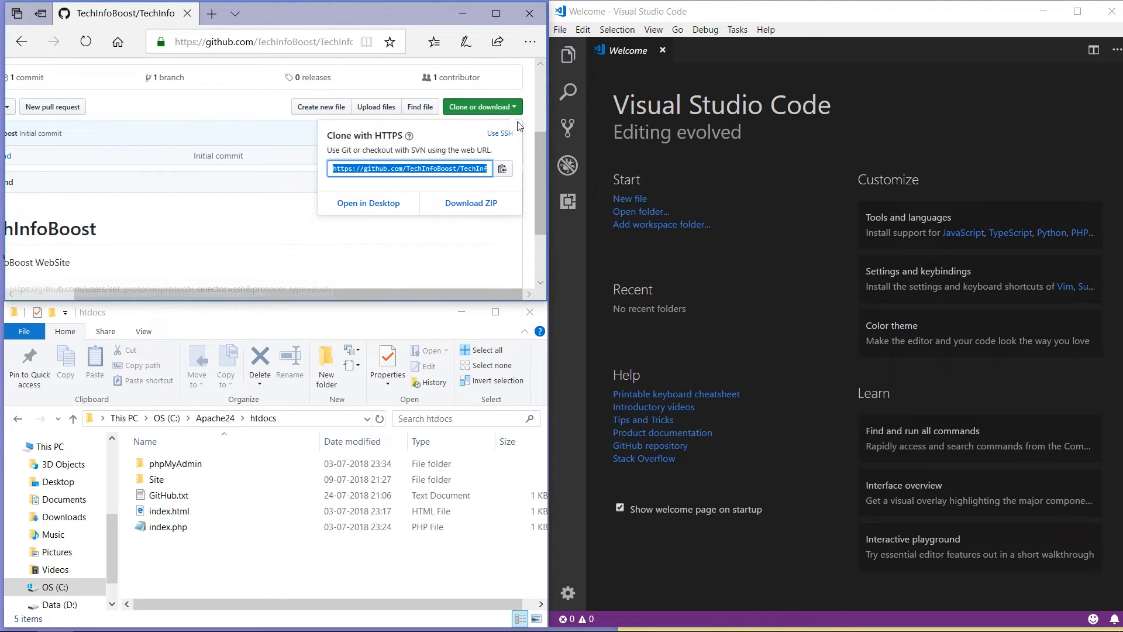
{"action": "left_click", "coordinate": [539, 102]}
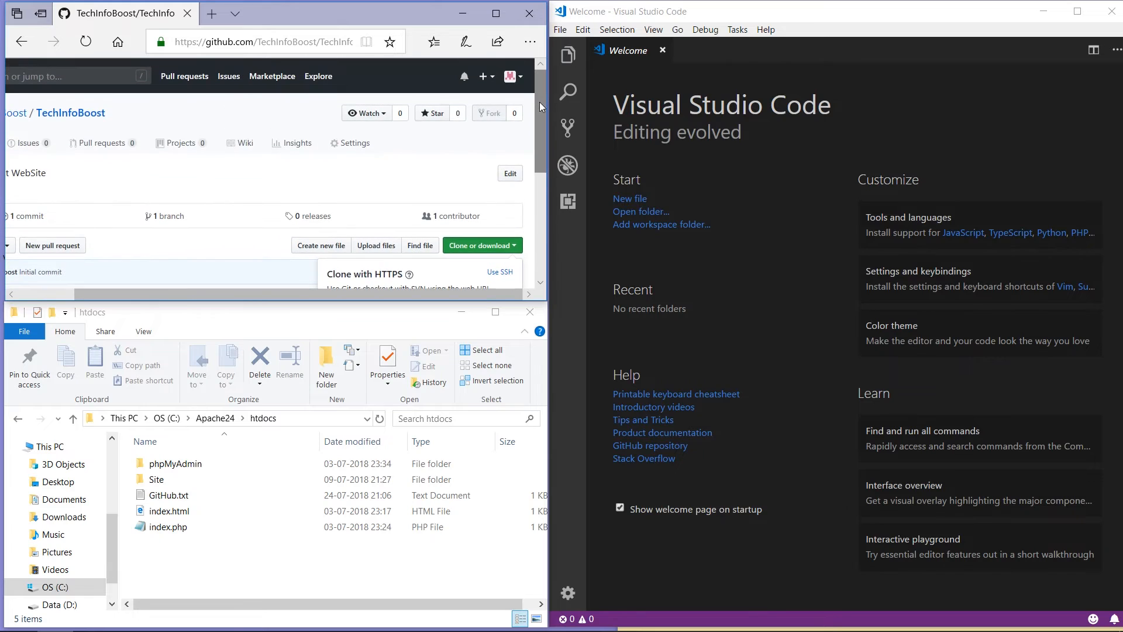
{"action": "left_click", "coordinate": [516, 80]}
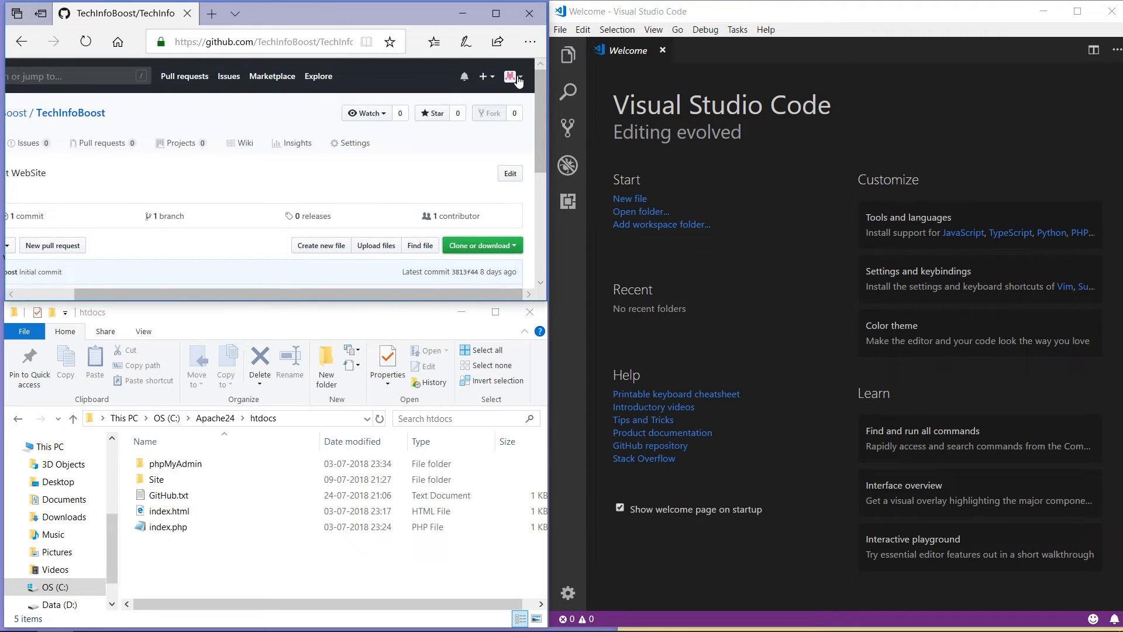
{"action": "left_click", "coordinate": [517, 80]}
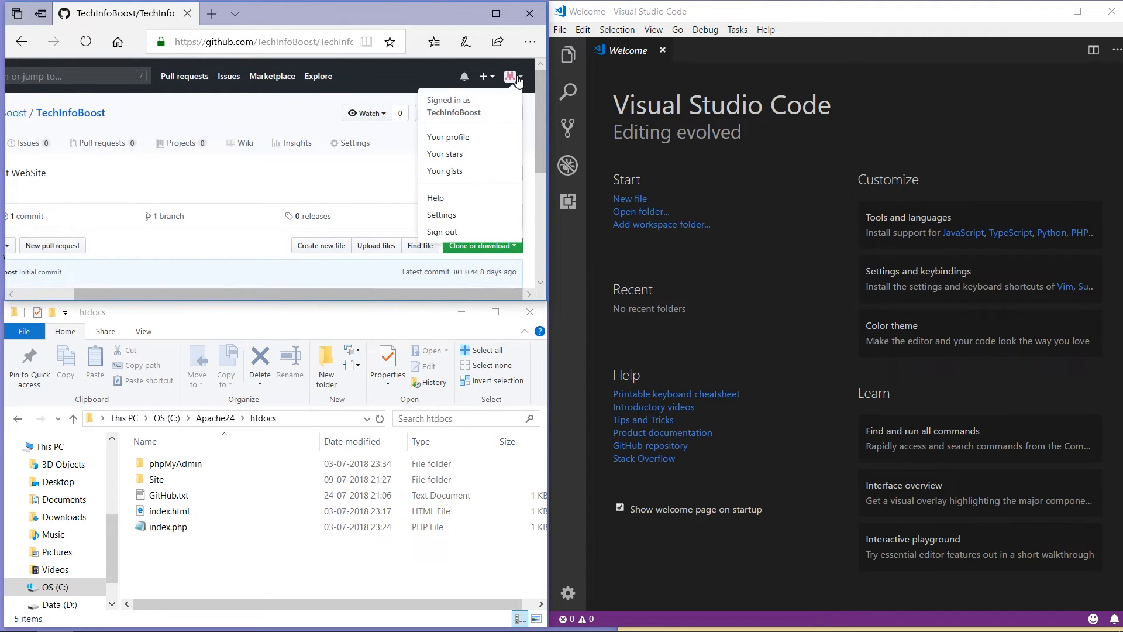
{"action": "left_click", "coordinate": [466, 231]}
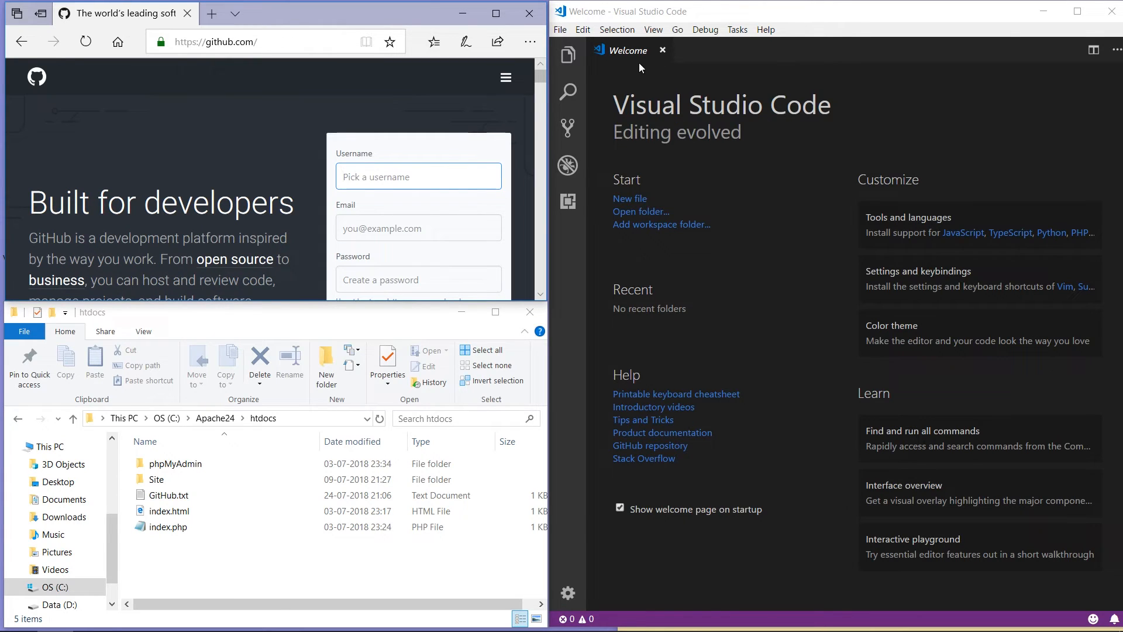
Step: Run Git: Clone from the Command Palette with the pasted TechInfoBoost repository URL
{"action": "left_click", "coordinate": [653, 30]}
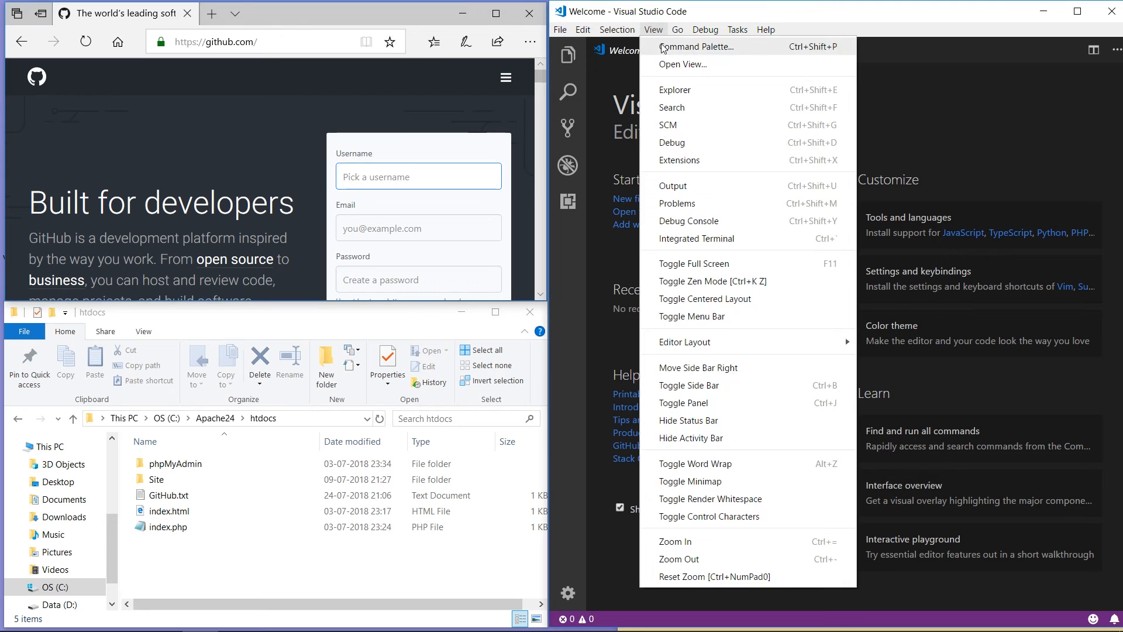
{"action": "left_click", "coordinate": [663, 45]}
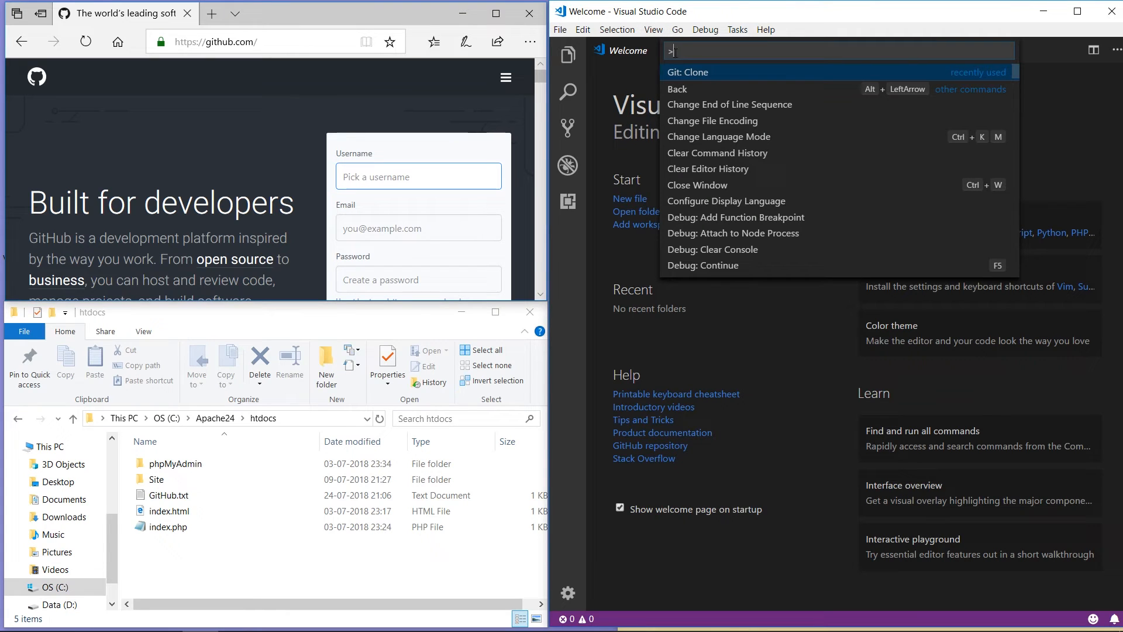
{"action": "type", "text": "Git"}
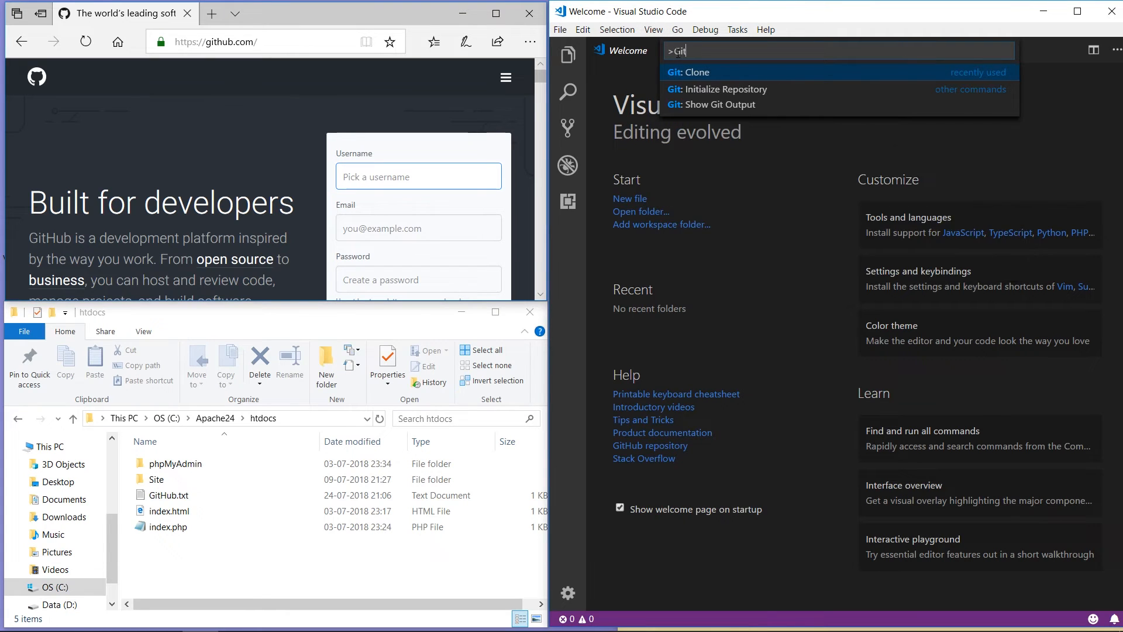
{"action": "type", "text": ": Clone"}
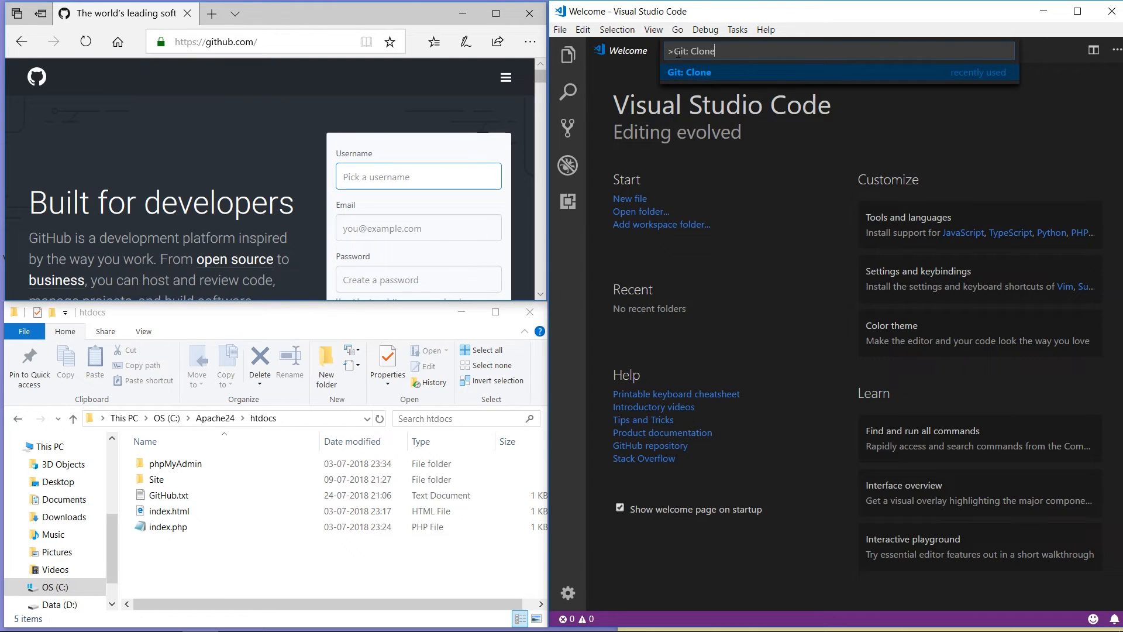
{"action": "key", "text": "Return"}
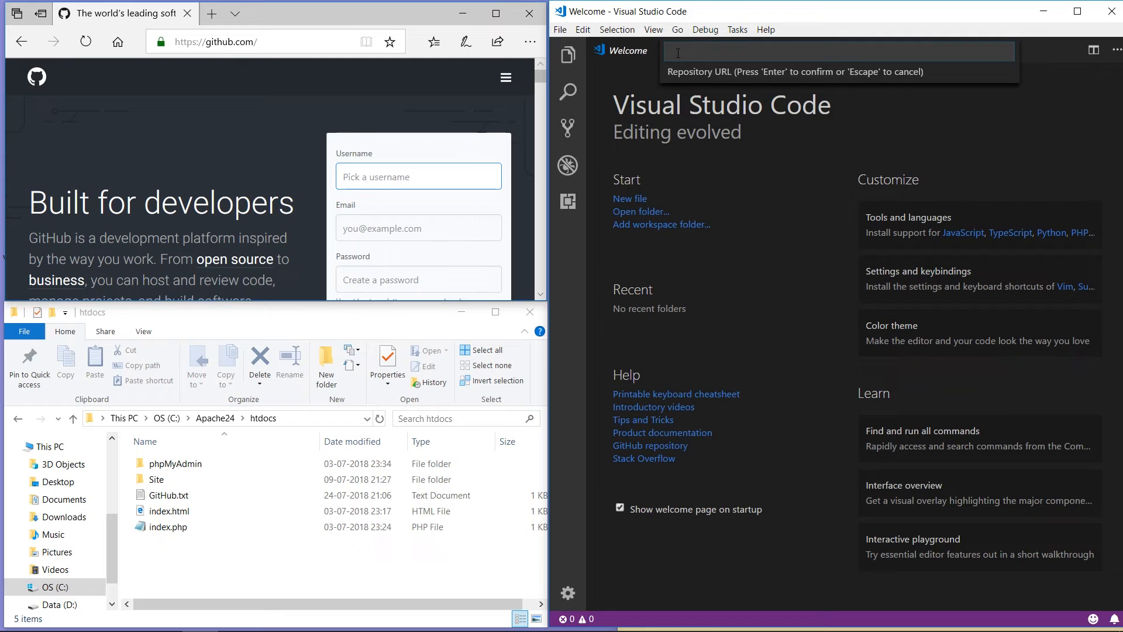
{"action": "type", "text": "https://github.com/TechInfoBoost/TechInfoBoost.git"}
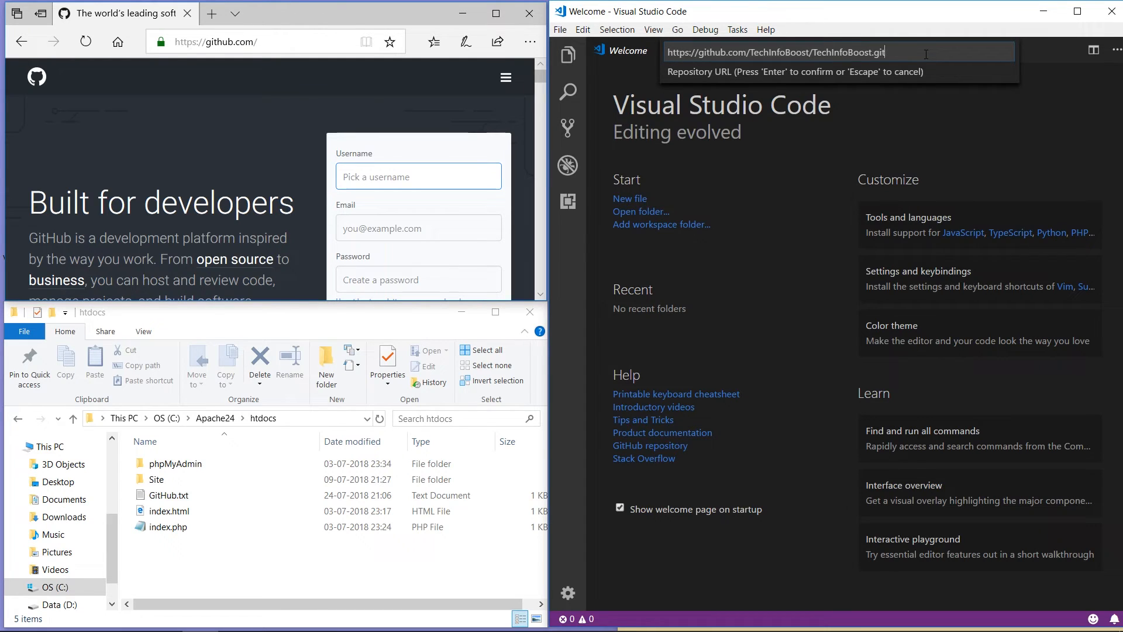
{"action": "key", "text": "Return"}
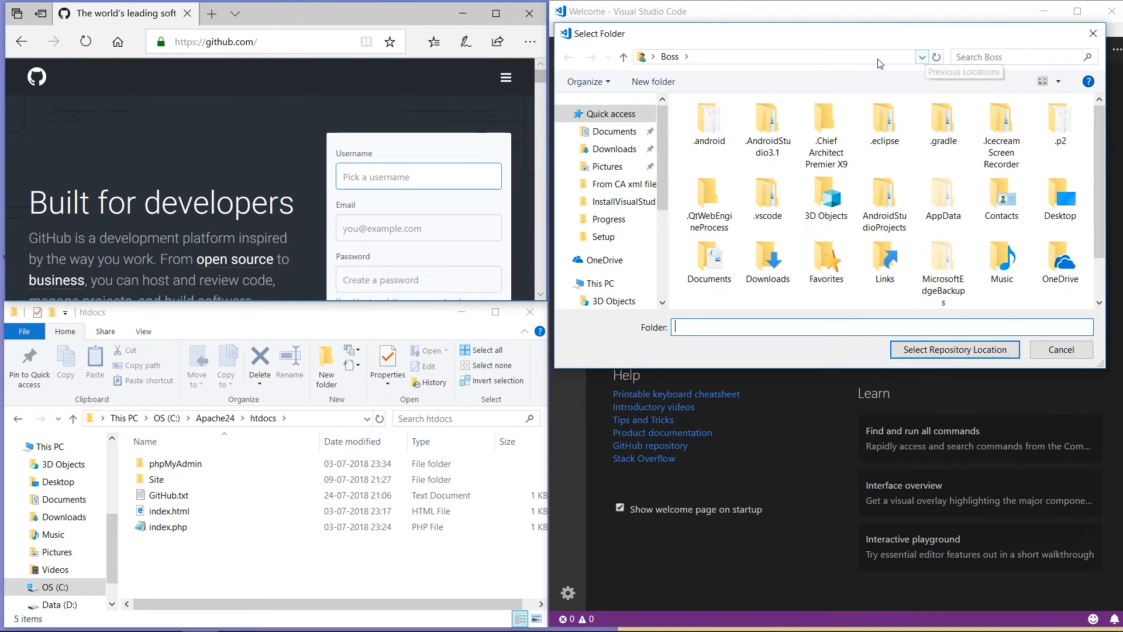
Step: Choose C:\Apache24\htdocs as the repository's clone destination
{"action": "left_click", "coordinate": [877, 58]}
{"action": "type", "text": "c:\\"}
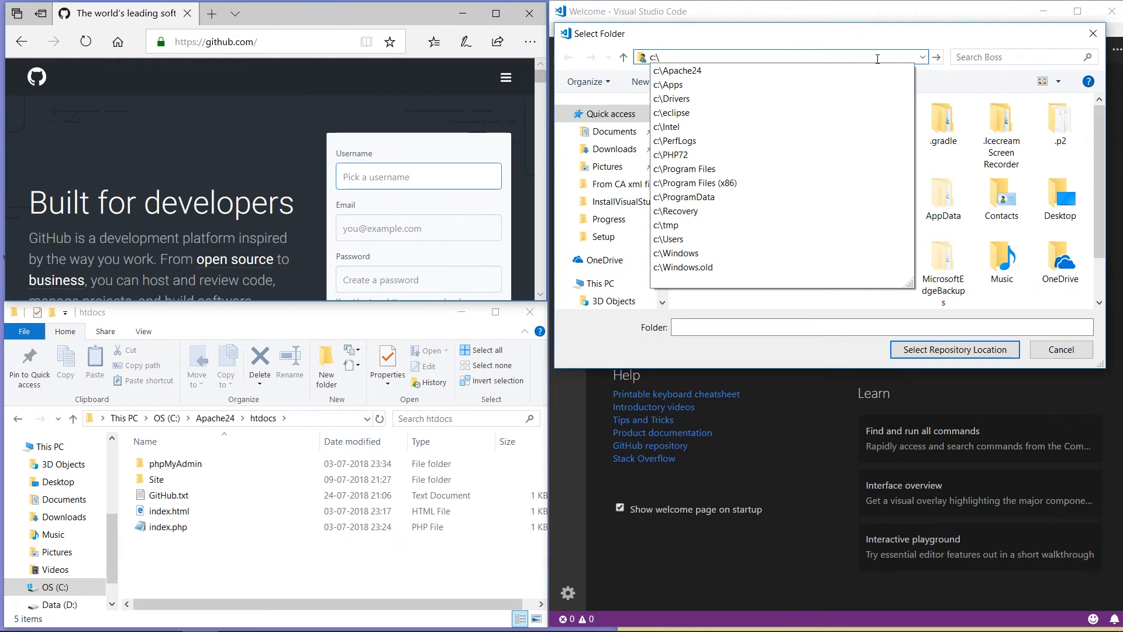
{"action": "key", "text": "Down"}
{"action": "type", "text": "\\"}
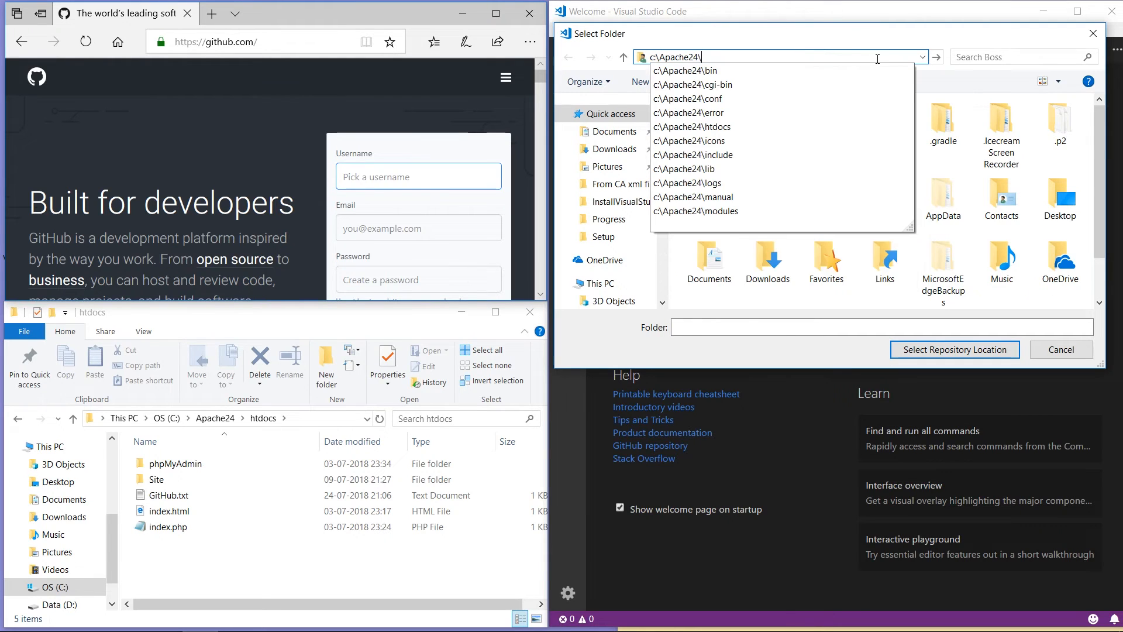
{"action": "key", "text": "Down"}
{"action": "key", "text": "Down"}
{"action": "key", "text": "Down"}
{"action": "key", "text": "Down"}
{"action": "key", "text": "Down"}
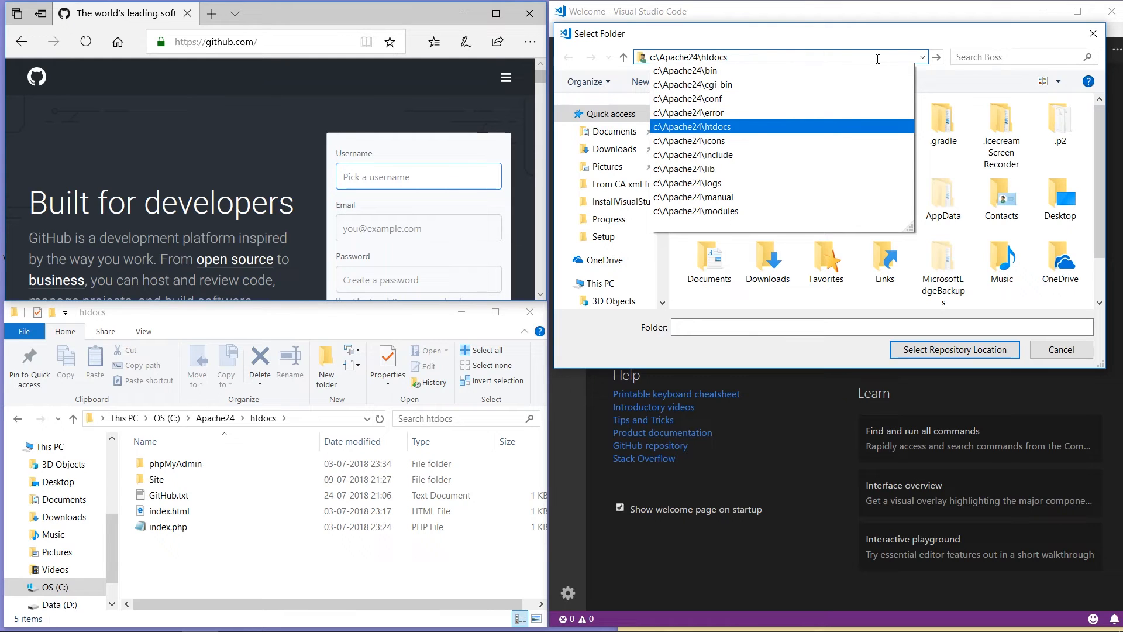
{"action": "key", "text": "Return"}
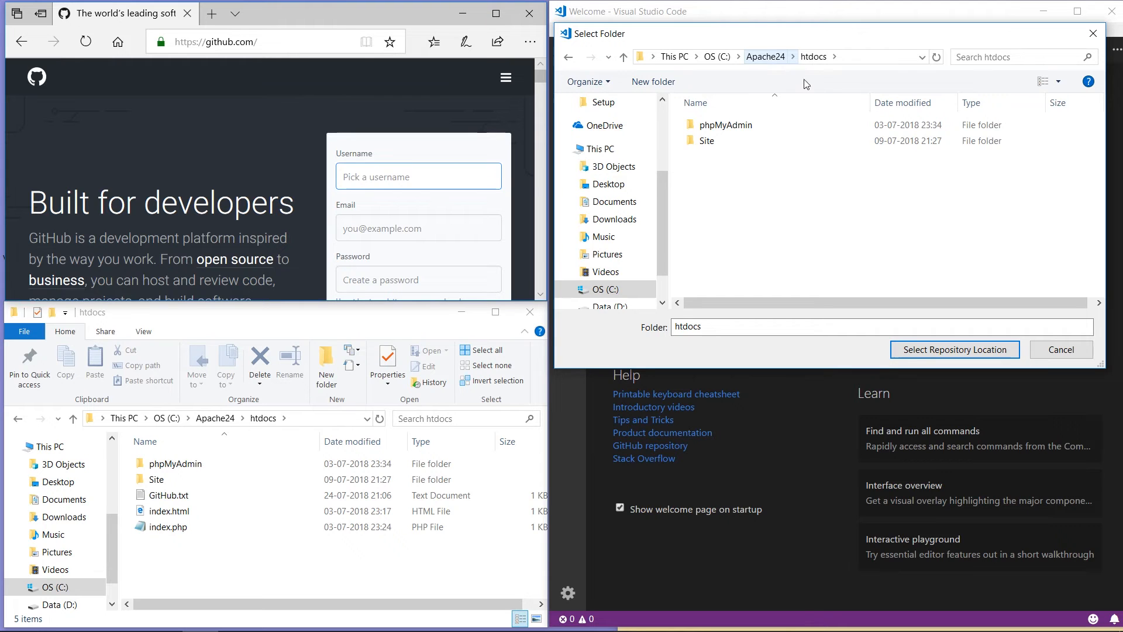
{"action": "left_click", "coordinate": [922, 350]}
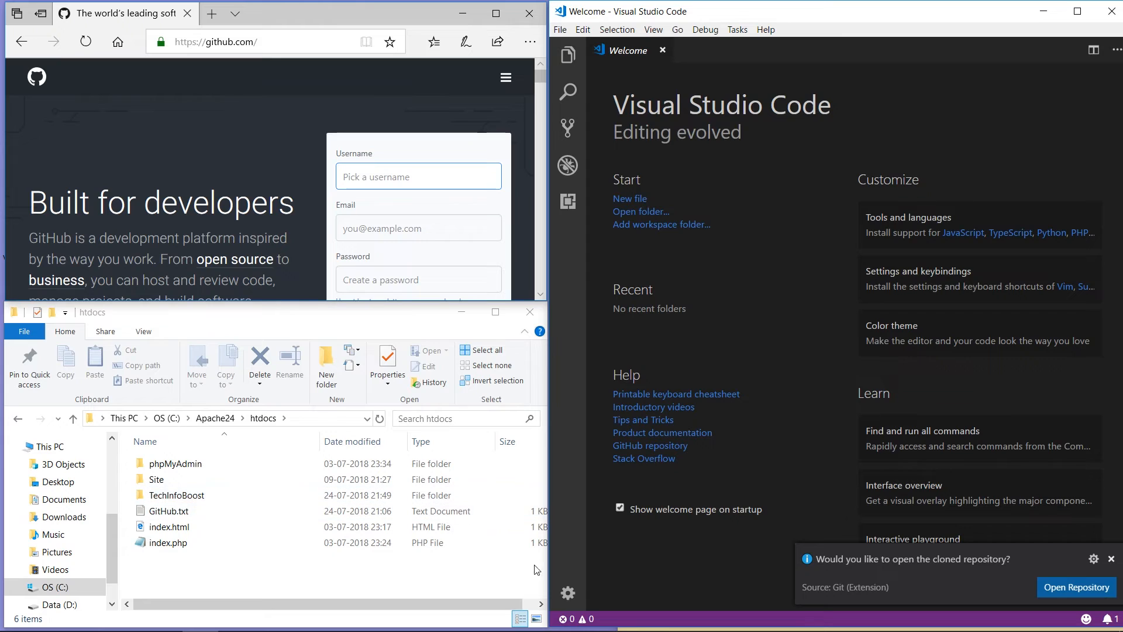
Step: Open the cloned TechInfoBoost repository and create an empty demoPage.php beside README.md
{"action": "left_click", "coordinate": [1068, 586]}
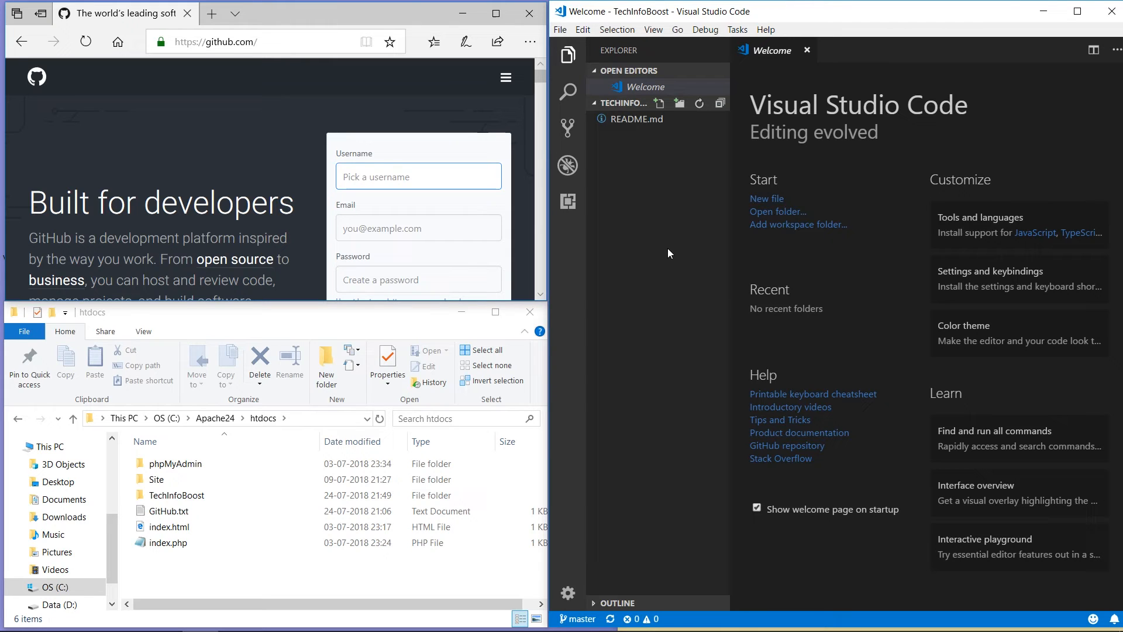
{"action": "left_click", "coordinate": [660, 105]}
{"action": "type", "text": "demoPage"}
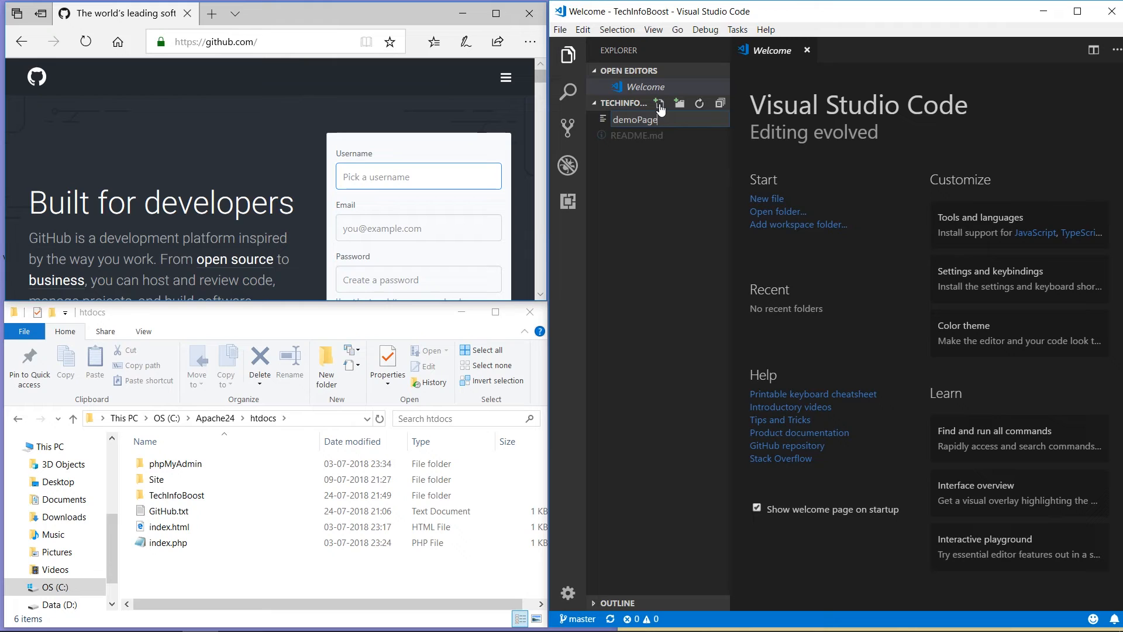
{"action": "type", "text": ".php"}
{"action": "key", "text": "Return"}
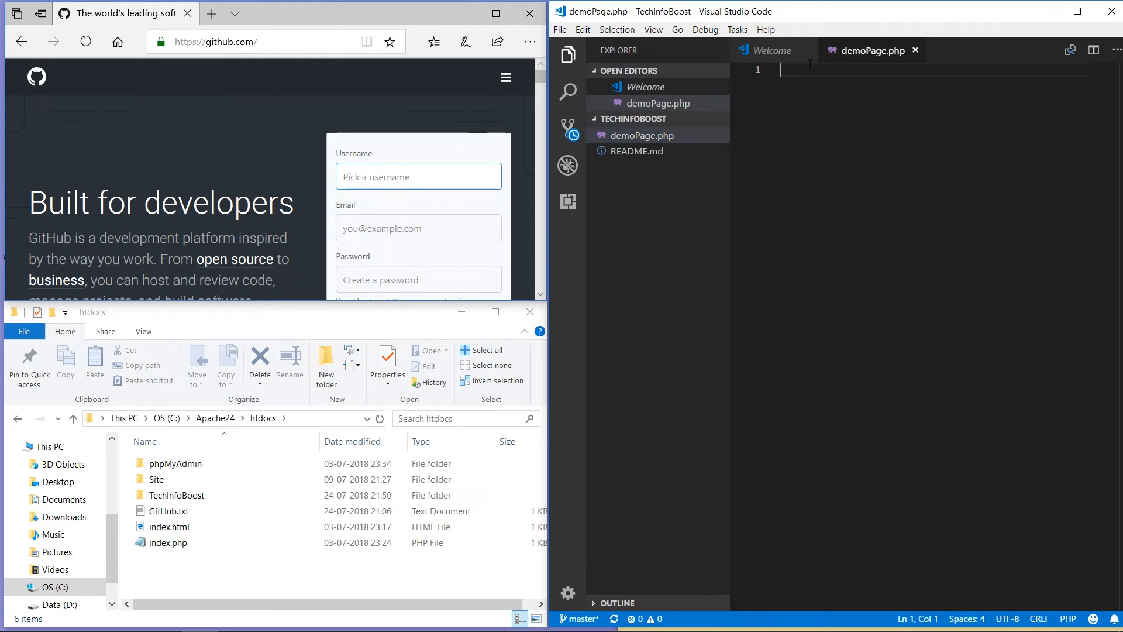
Step: Close the Welcome tab and insert the html:5 skeleton, removing the stray extra '<' on line 1
{"action": "left_click", "coordinate": [808, 51]}
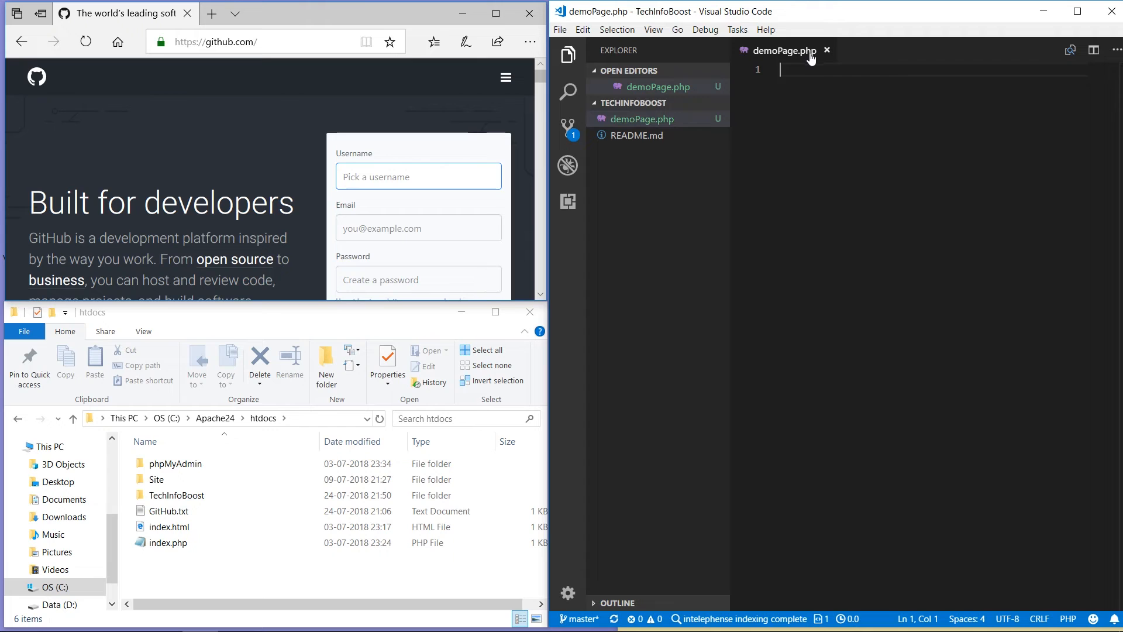
{"action": "type", "text": "<ht"}
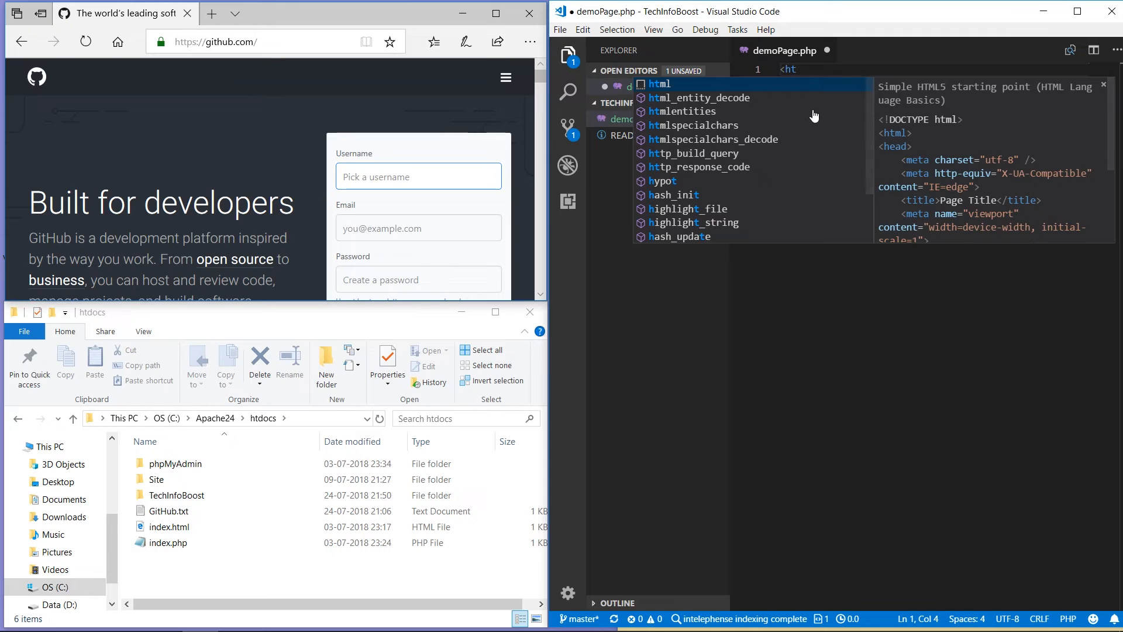
{"action": "key", "text": "Return"}
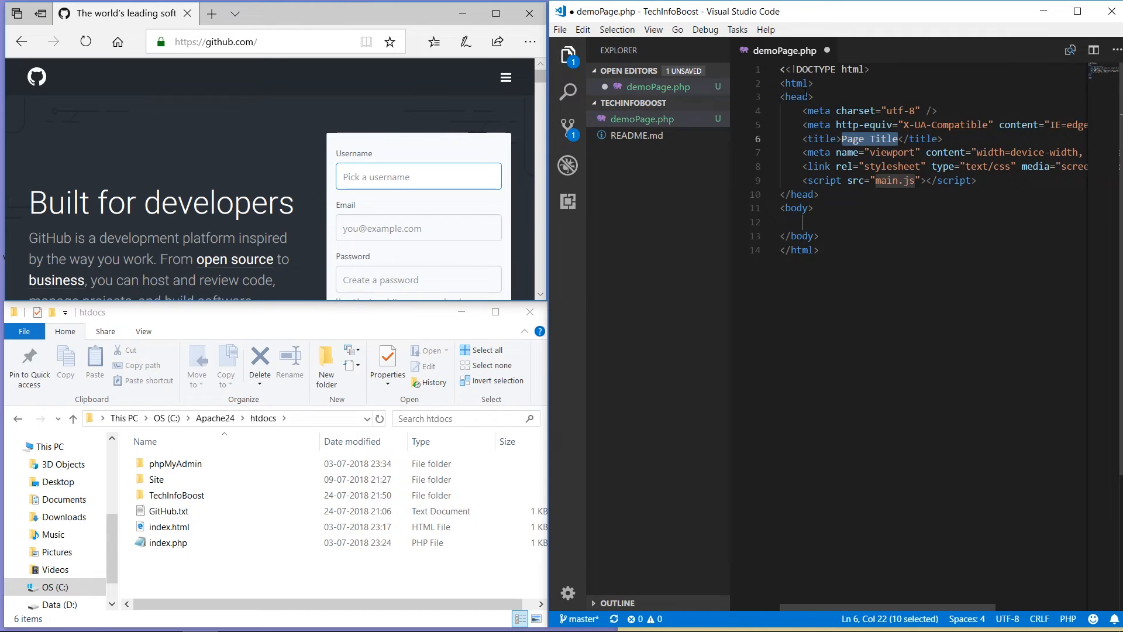
{"action": "left_click", "coordinate": [787, 69]}
{"action": "key", "text": "BackSpace"}
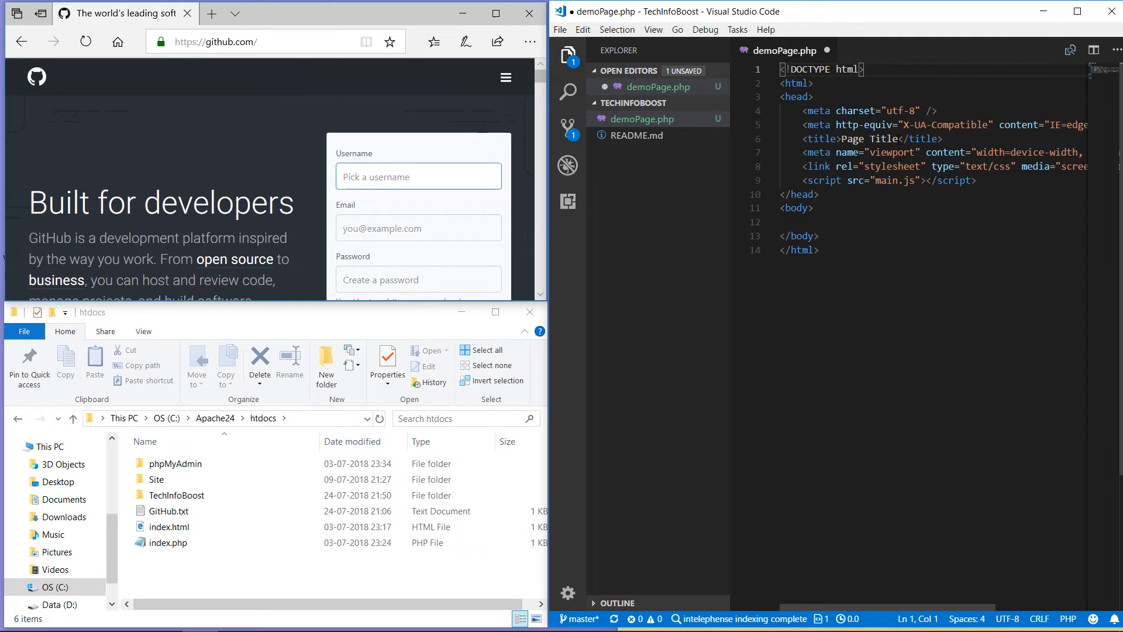
Step: Change the page title to 'Demo Page'
{"action": "left_click", "coordinate": [900, 139]}
{"action": "key", "text": "BackSpace"}
{"action": "key", "text": "BackSpace"}
{"action": "key", "text": "BackSpace"}
{"action": "key", "text": "BackSpace"}
{"action": "key", "text": "BackSpace"}
{"action": "key", "text": "BackSpace"}
{"action": "key", "text": "BackSpace"}
{"action": "key", "text": "BackSpace"}
{"action": "key", "text": "BackSpace"}
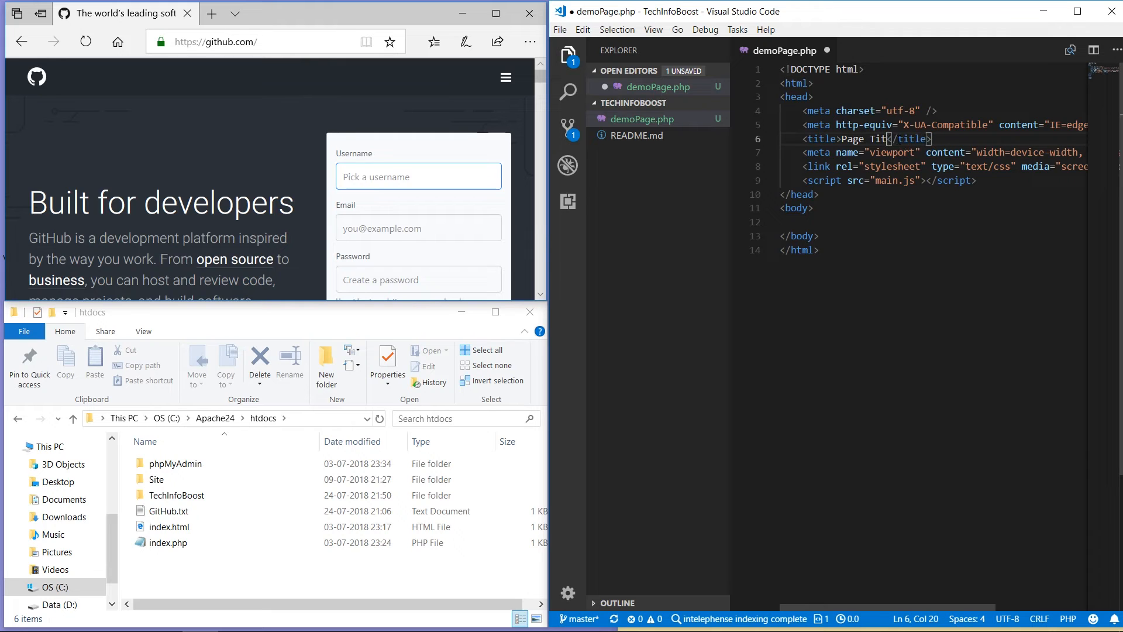
{"action": "key", "text": "BackSpace"}
{"action": "type", "text": "Demo Pa"}
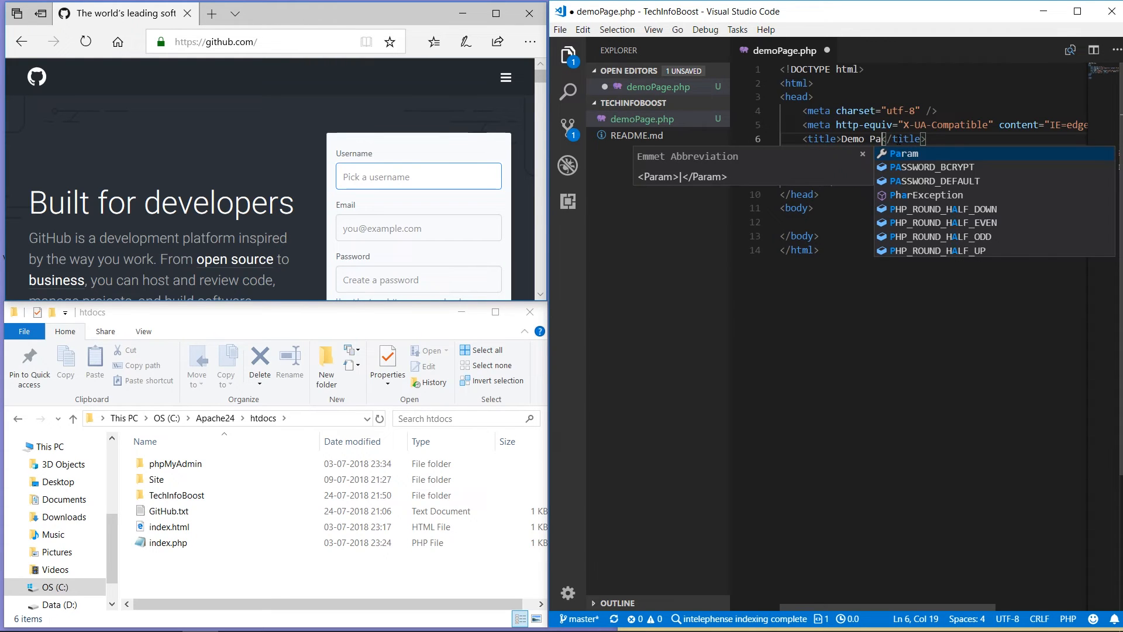
{"action": "type", "text": "ge"}
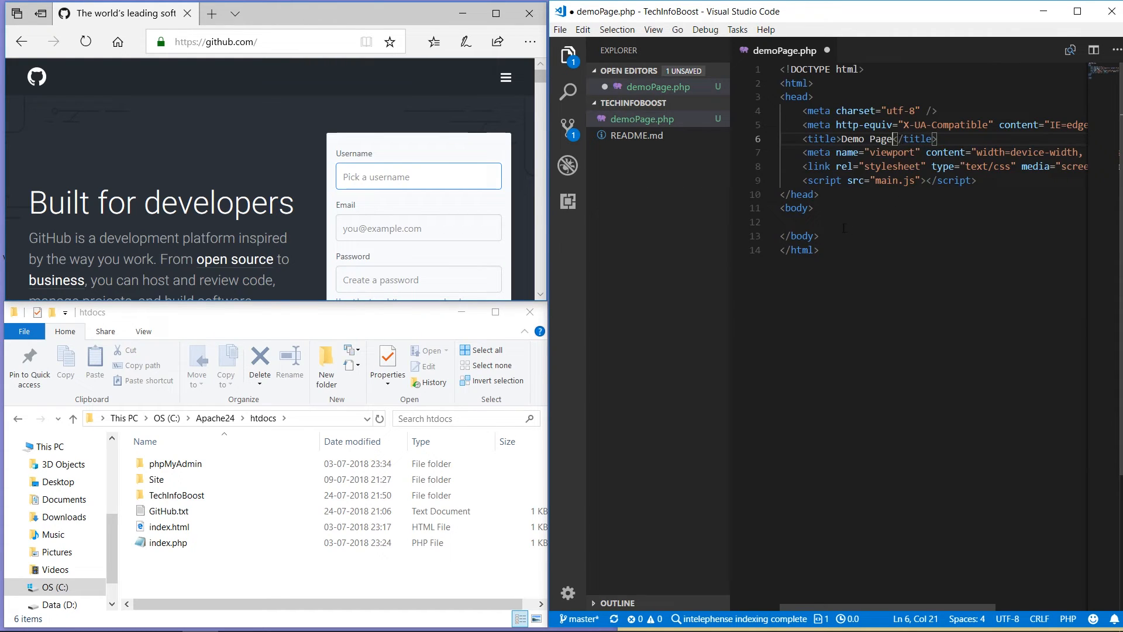
Step: Add a <?php ?> block in the body with an empty line between the tags
{"action": "left_click", "coordinate": [843, 225]}
{"action": "type", "text": "<"}
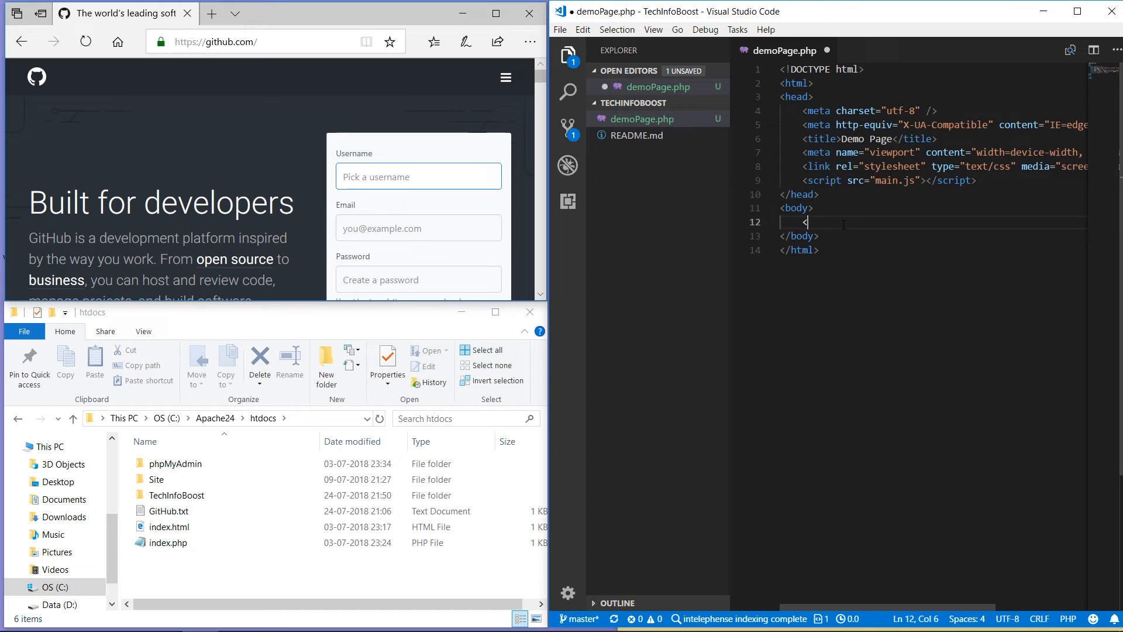
{"action": "type", "text": "?php"}
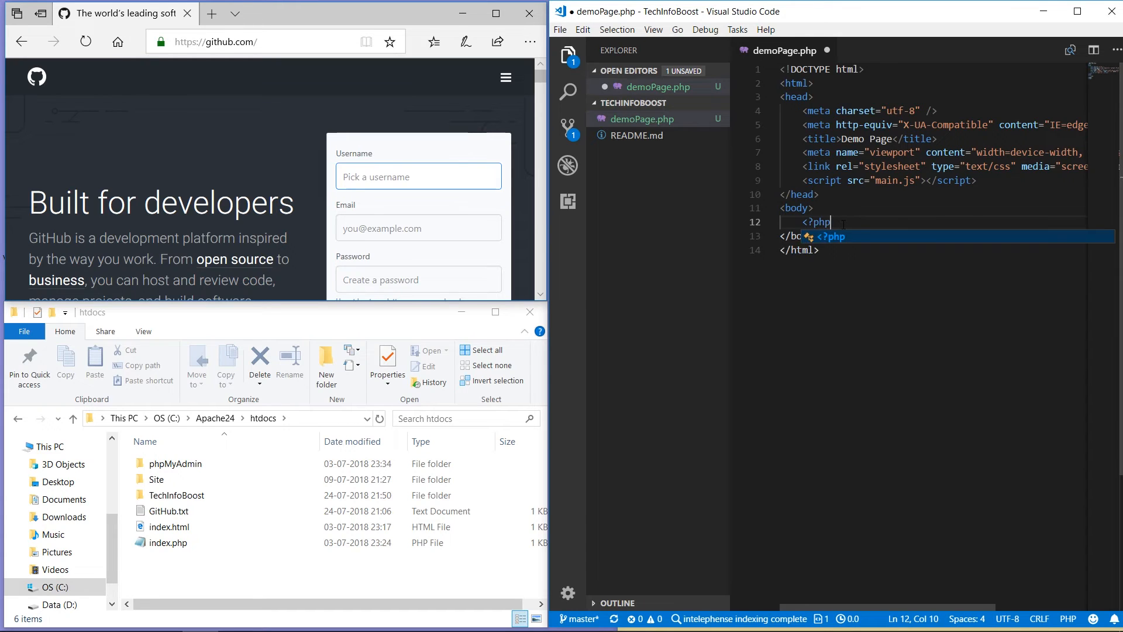
{"action": "key", "text": "Escape"}
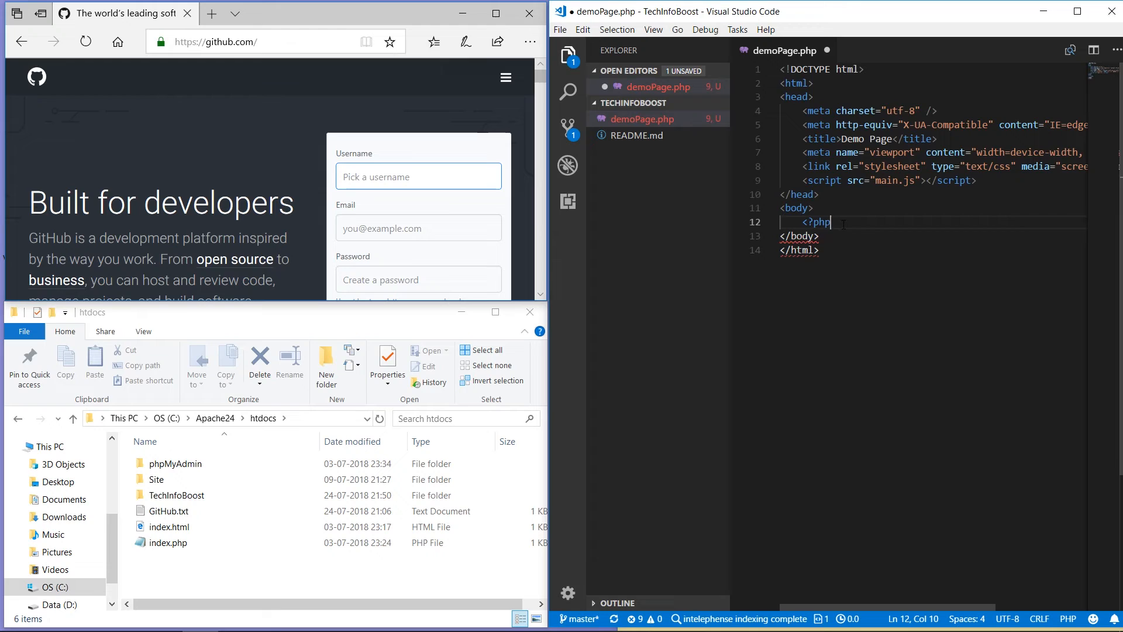
{"action": "key", "text": "Return"}
{"action": "type", "text": "?>"}
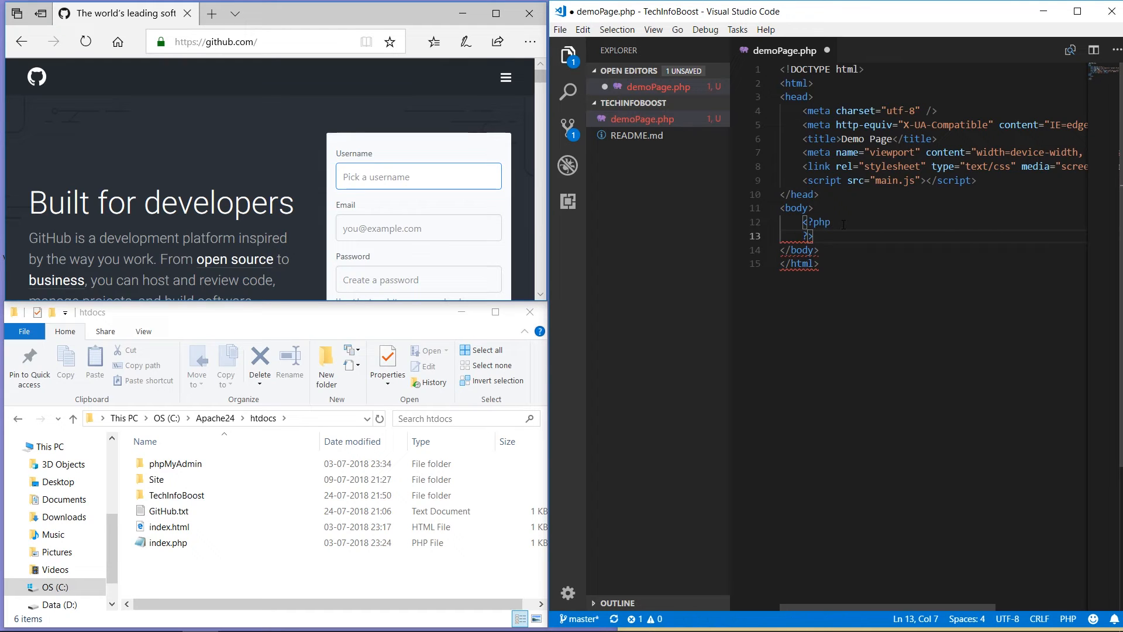
{"action": "key", "text": "Up"}
{"action": "left_click", "coordinate": [843, 225]}
{"action": "key", "text": "Return"}
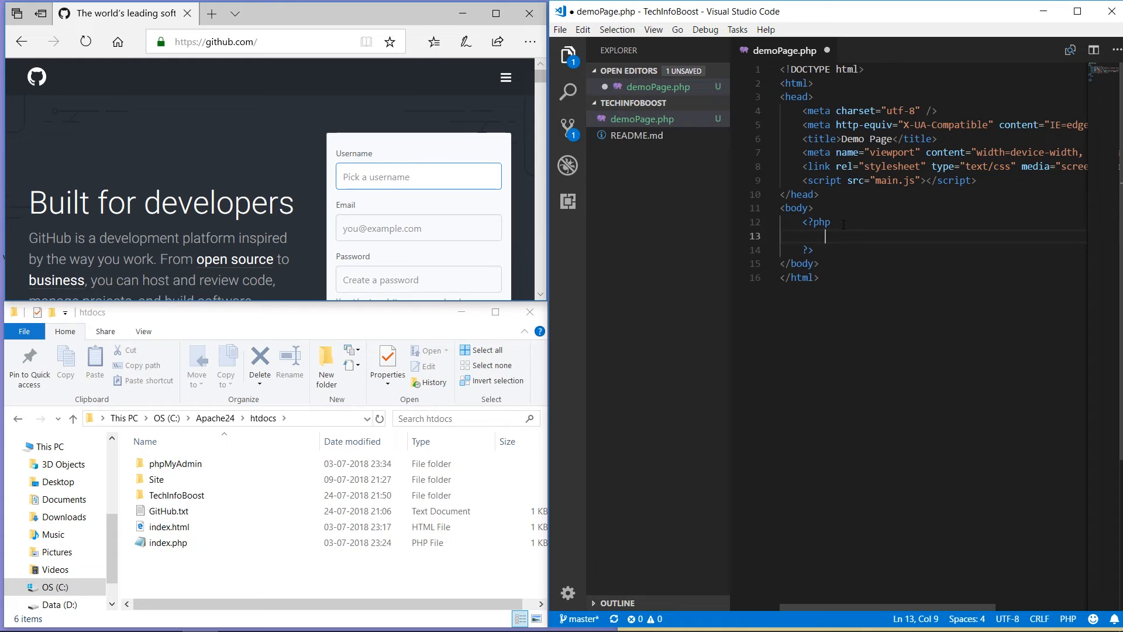
Step: Write echo "Welcome TechInfoBoost Viewer!!</br>" followed by a phpinfo(); call inside the PHP block
{"action": "type", "text": "echo"}
{"action": "type", "text": " \";Welcome TechInfoB"}
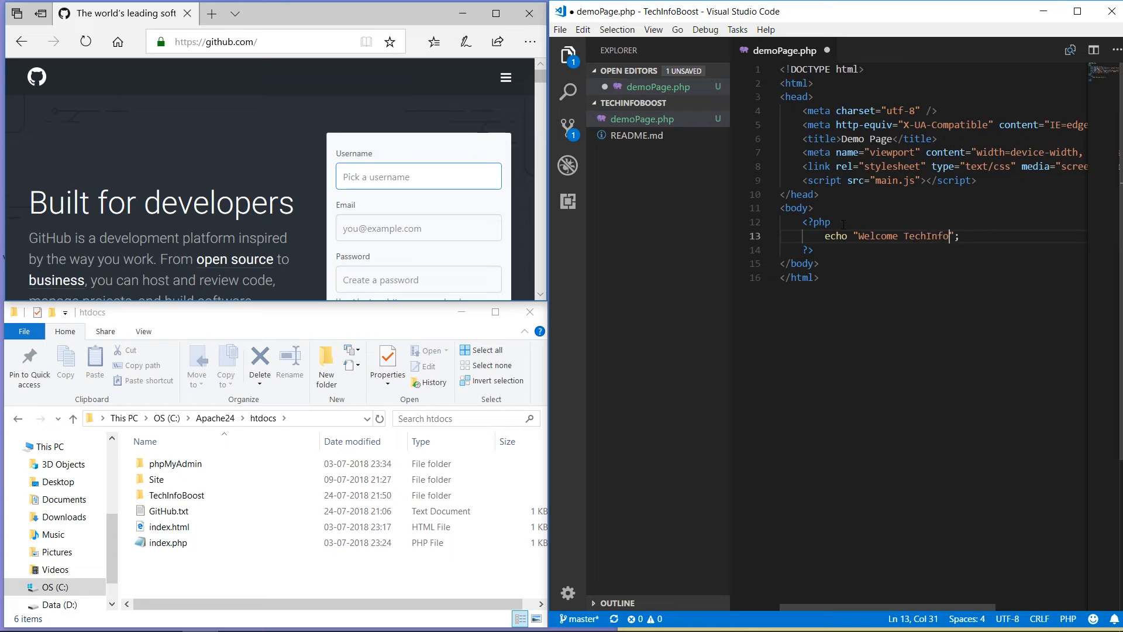
{"action": "type", "text": "oost"}
{"action": "type", "text": "Viewer!!</br>"}
{"action": "key", "text": "End"}
{"action": "key", "text": "Return"}
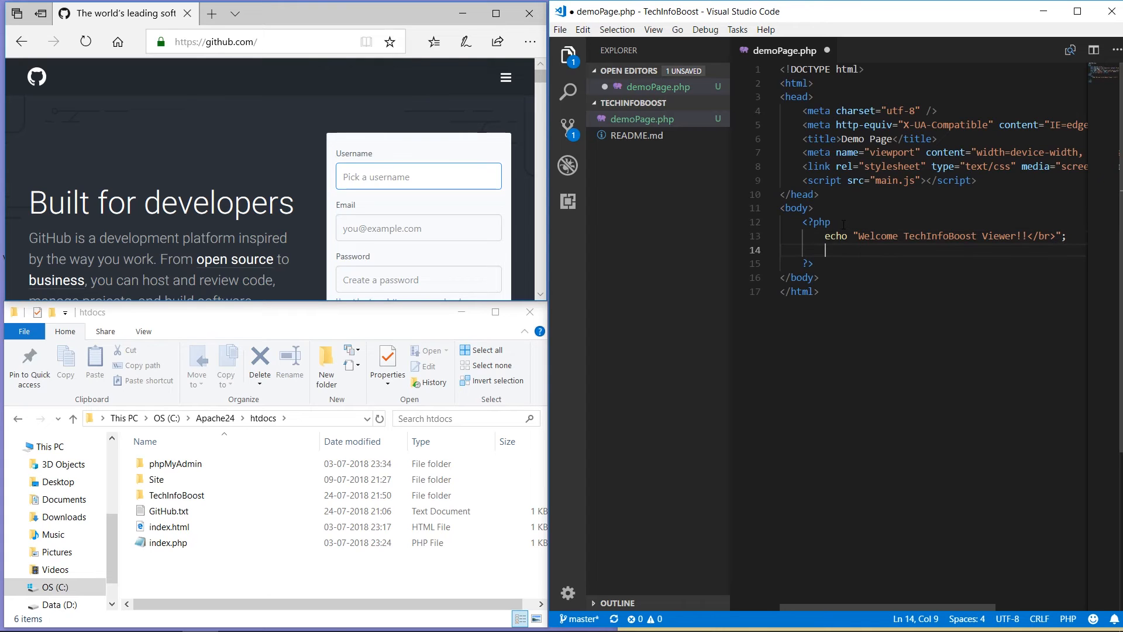
{"action": "type", "text": "phpin"}
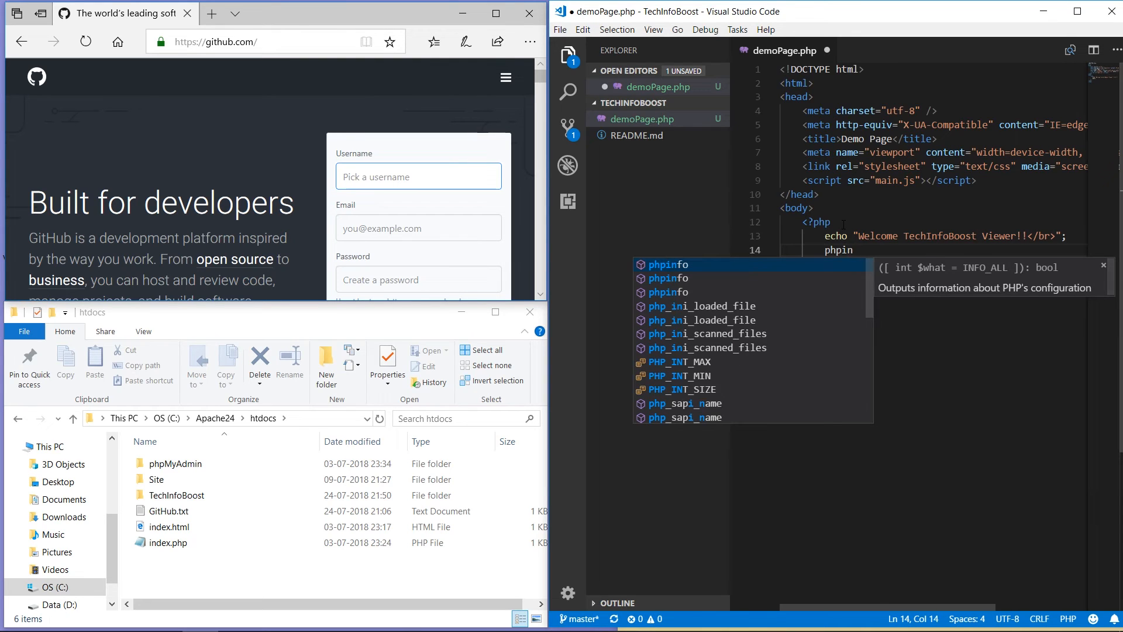
{"action": "key", "text": "Return"}
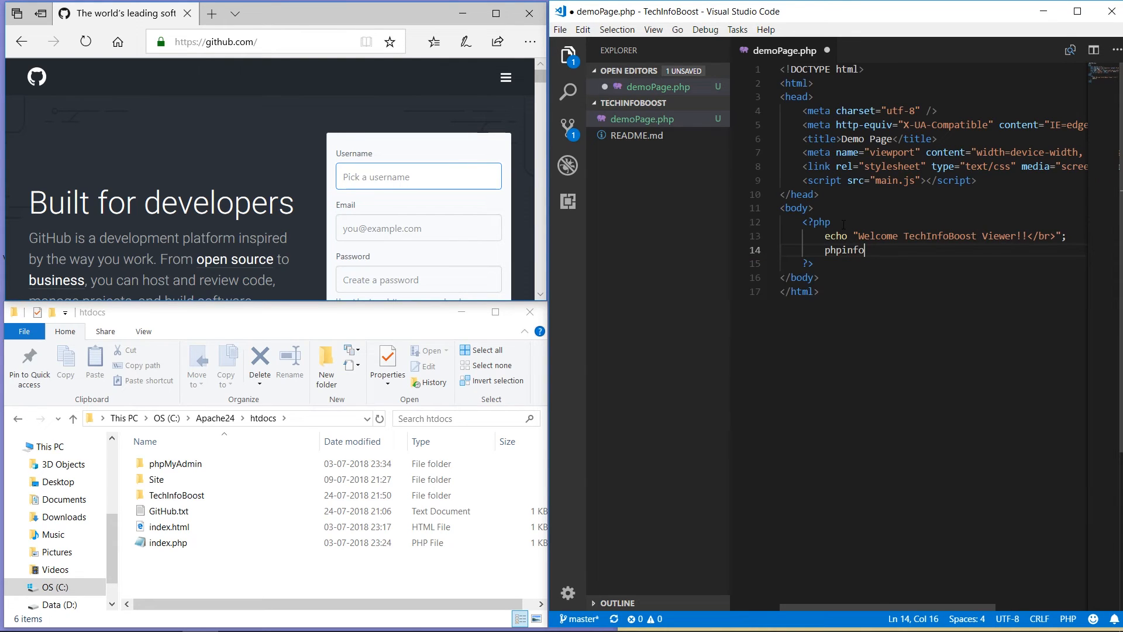
{"action": "type", "text": "()"}
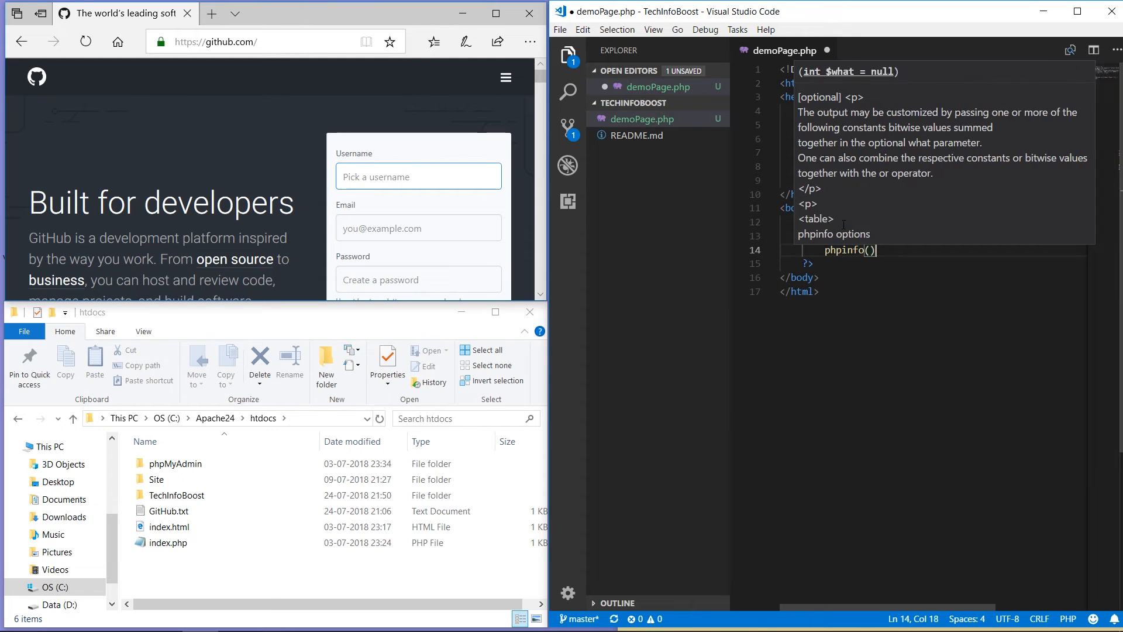
{"action": "type", "text": ";"}
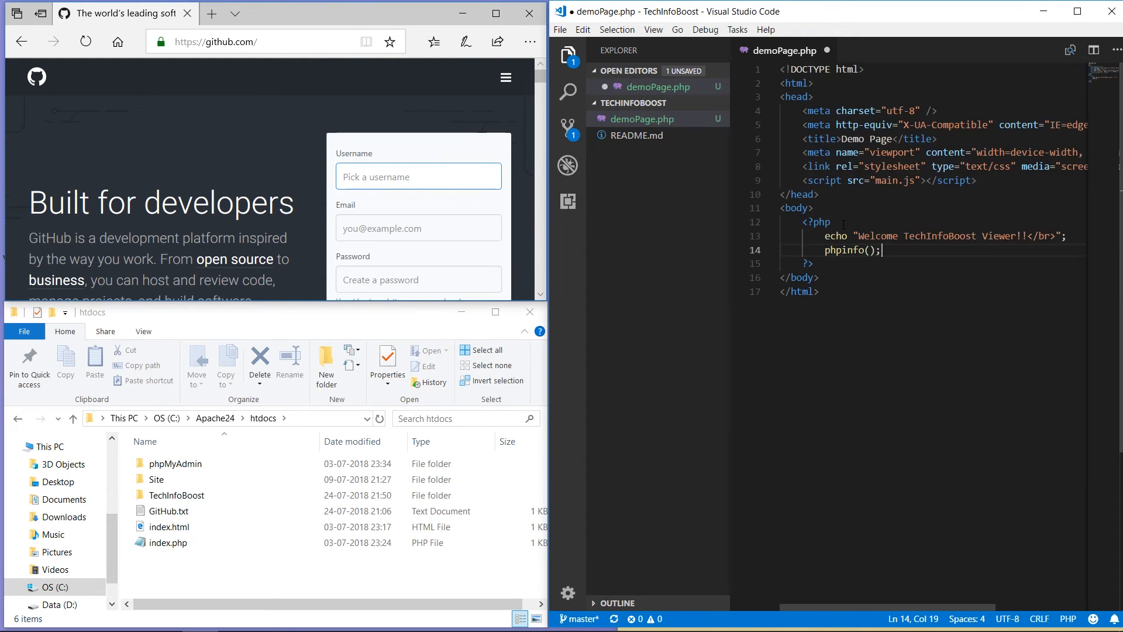
{"action": "left_click", "coordinate": [877, 322]}
Step: Save demoPage.php, view it at localhost/TechInfoBoost/demoPage.php in Edge, then open the TechInfoBoost folder
{"action": "left_click", "coordinate": [559, 30]}
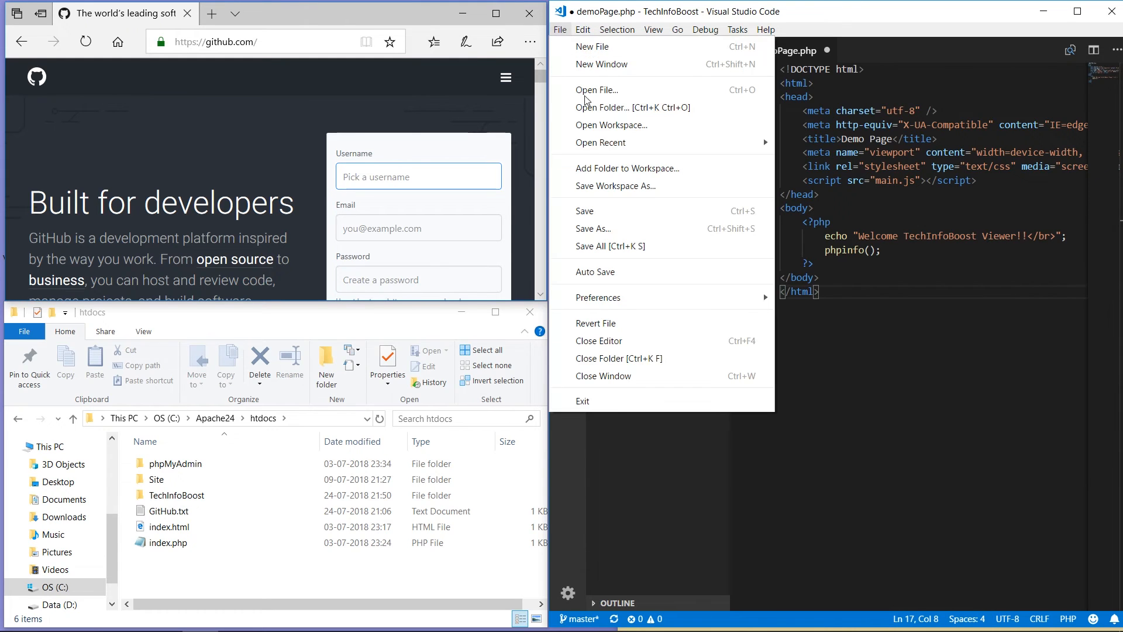
{"action": "left_click", "coordinate": [585, 211]}
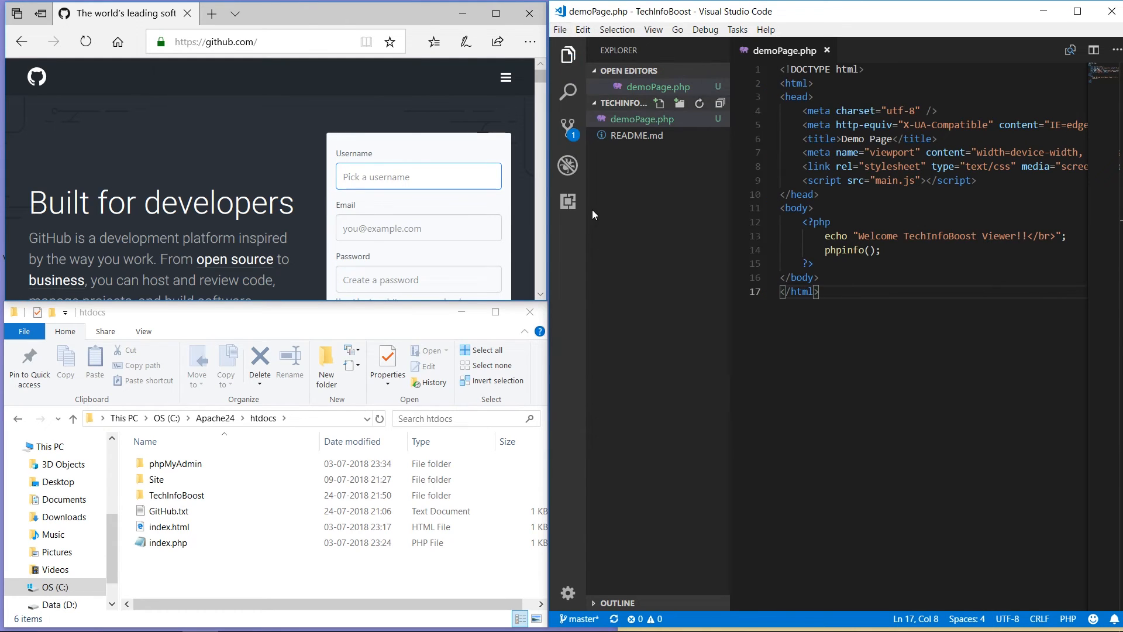
{"action": "left_click", "coordinate": [214, 13]}
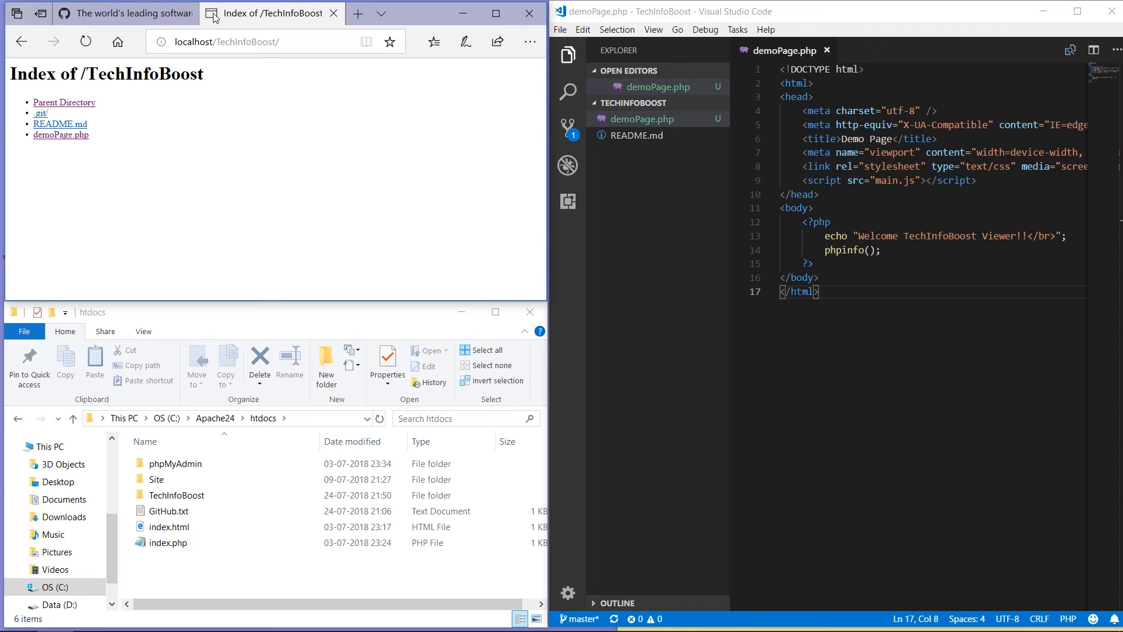
{"action": "left_click", "coordinate": [63, 135]}
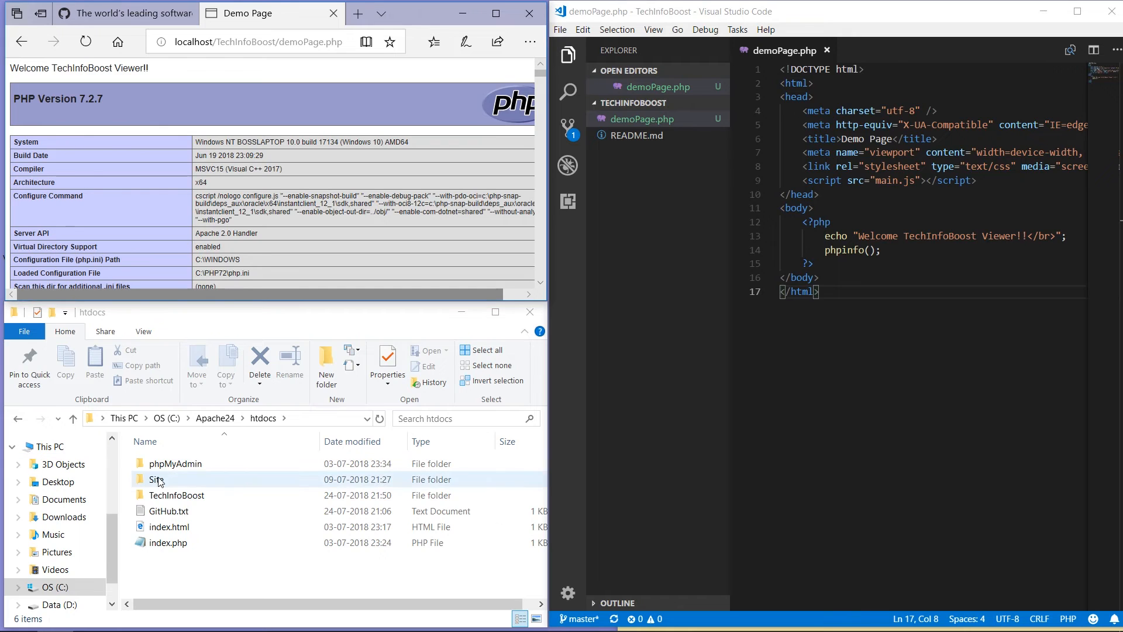
{"action": "left_click", "coordinate": [170, 496]}
{"action": "double_click", "coordinate": [170, 496]}
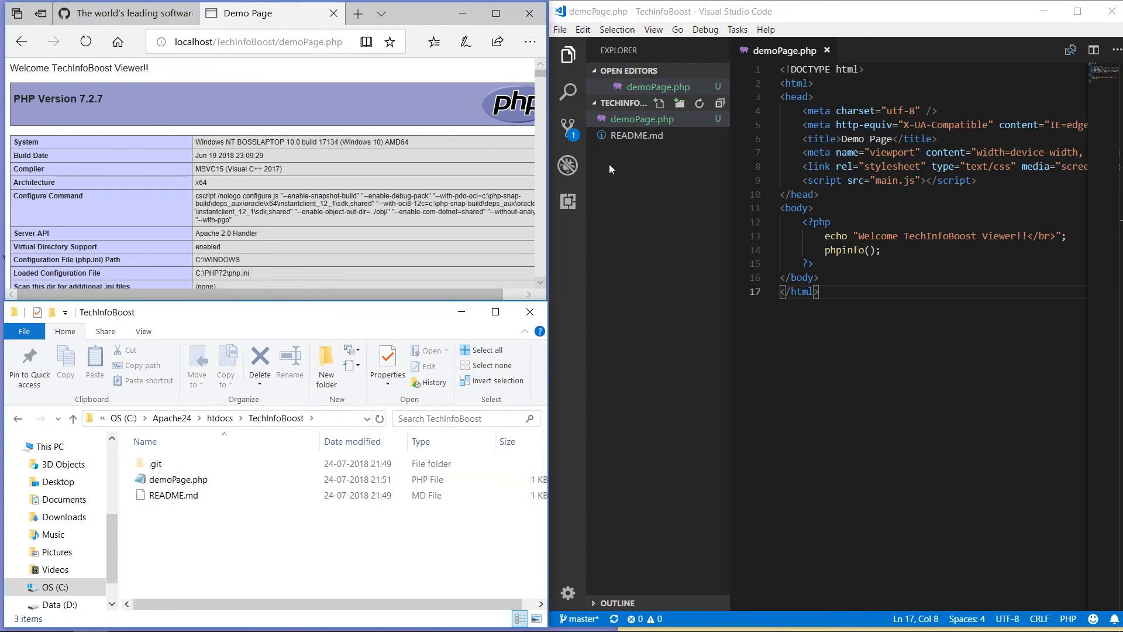
Step: In Source Control, stage demoPage.php and commit it with message 'Added demoPage.php'
{"action": "left_click", "coordinate": [570, 136]}
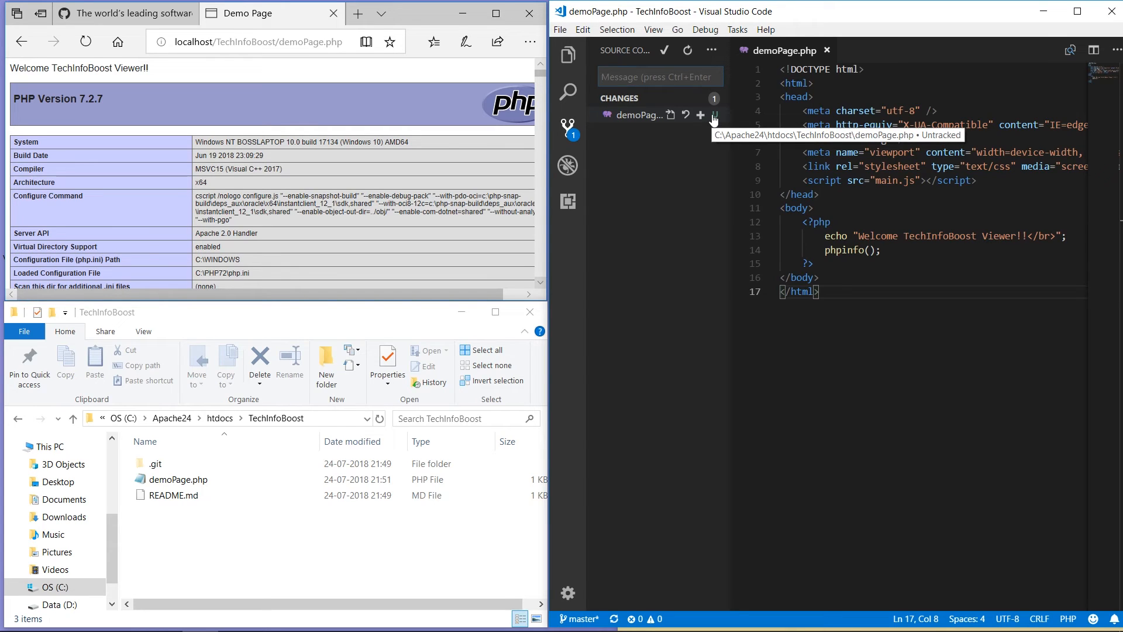
{"action": "left_click", "coordinate": [701, 116]}
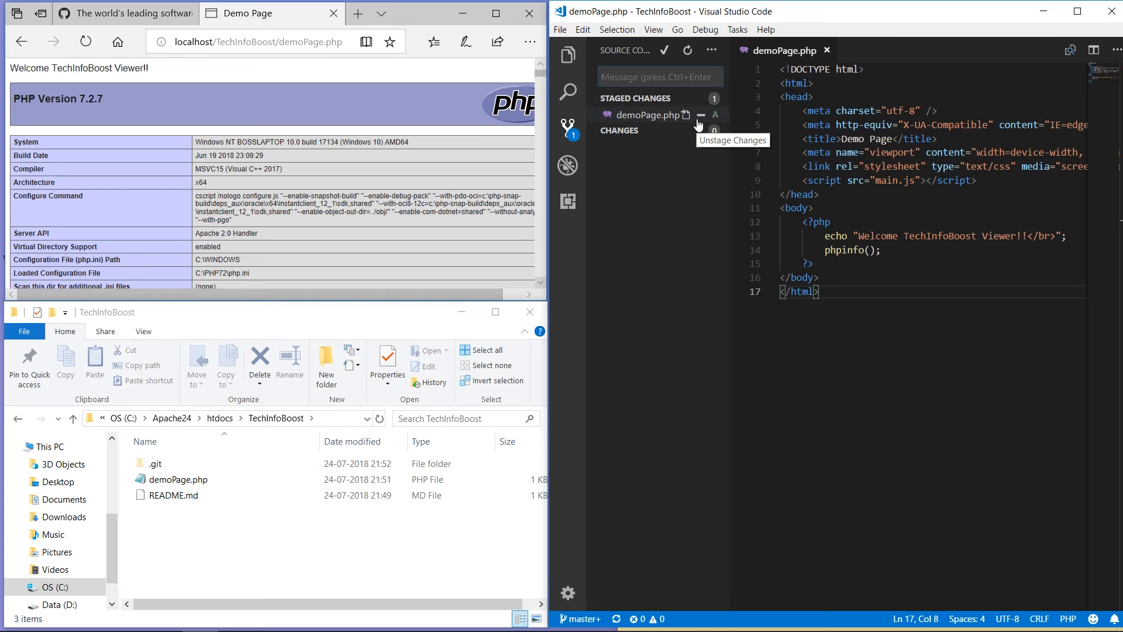
{"action": "left_click", "coordinate": [661, 77]}
{"action": "type", "text": "Added"}
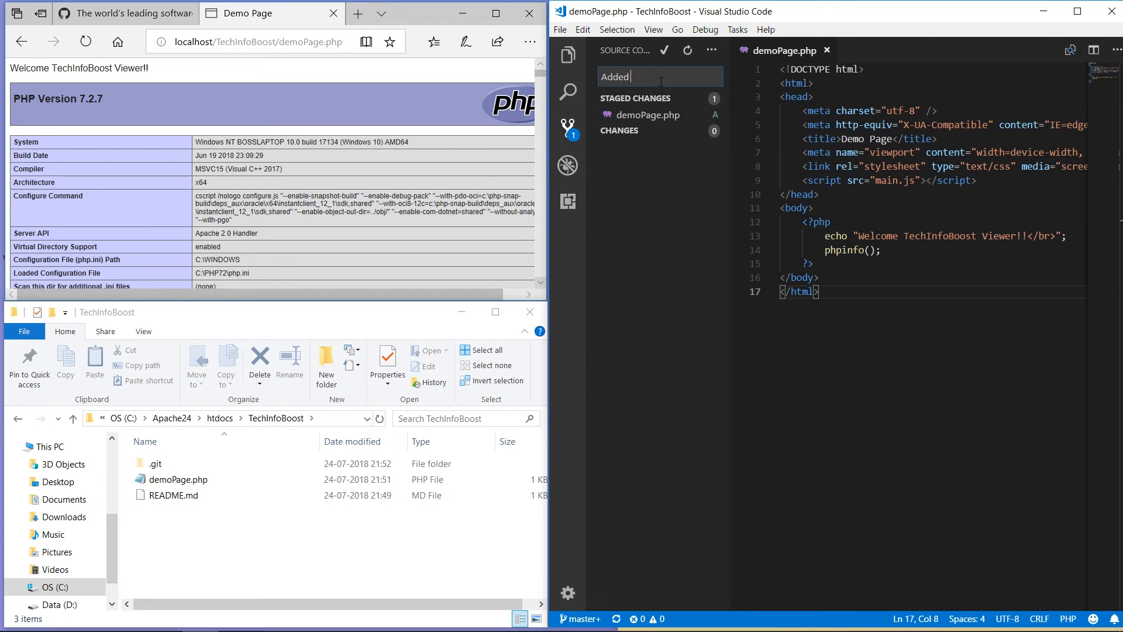
{"action": "type", "text": " demoPage.php"}
{"action": "left_click", "coordinate": [665, 53]}
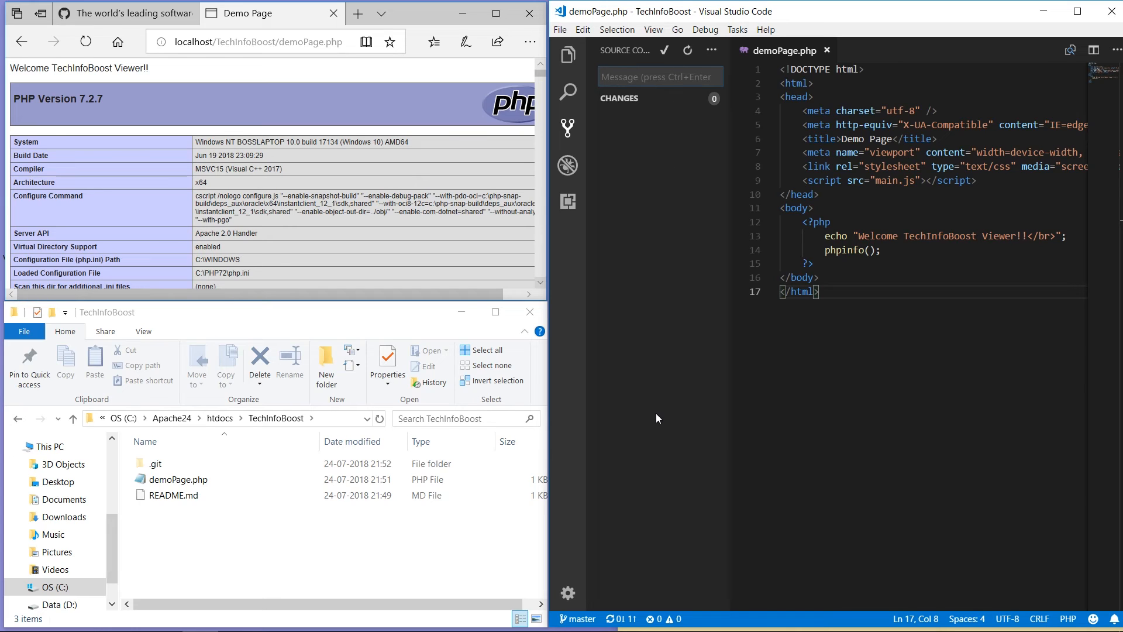
Step: Push the commit, log in with the GitHub username and password, and postpone the git fetch prompt
{"action": "left_click", "coordinate": [712, 52]}
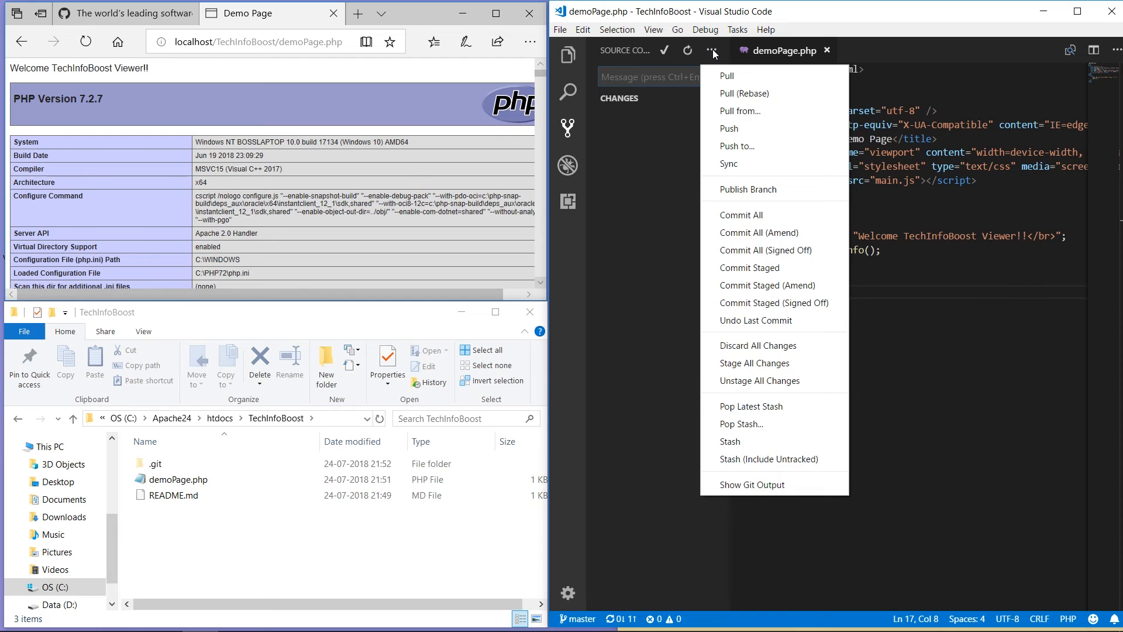
{"action": "left_click", "coordinate": [723, 130]}
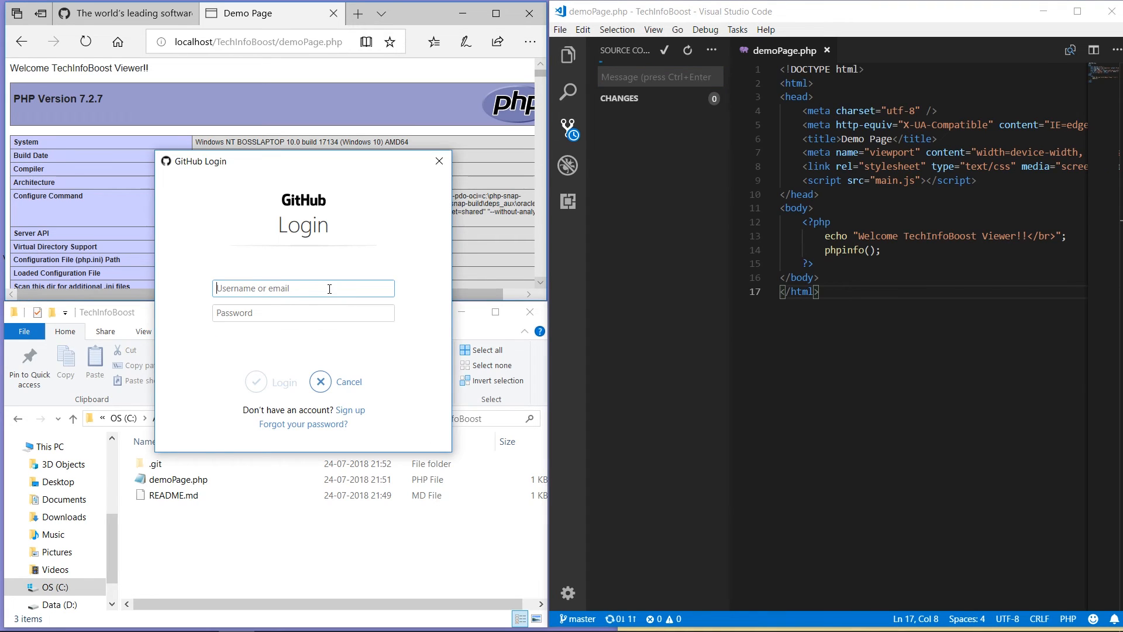
{"action": "type", "text": "TechInfoBoost"}
{"action": "left_click", "coordinate": [240, 313]}
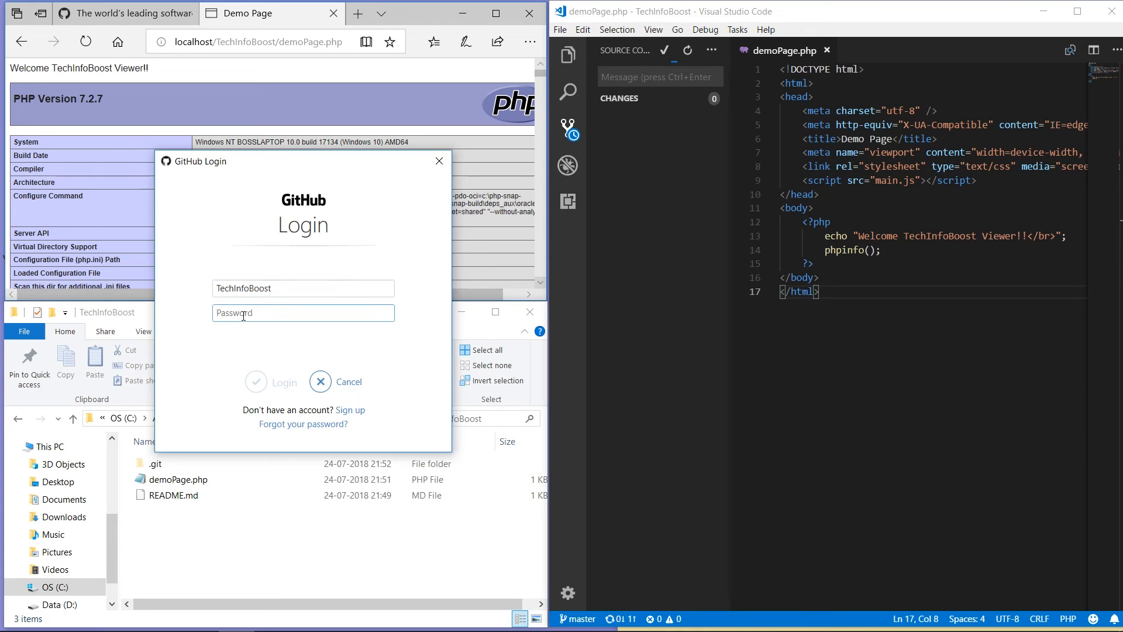
{"action": "type", "text": "••••••••••••"}
{"action": "left_click", "coordinate": [258, 383]}
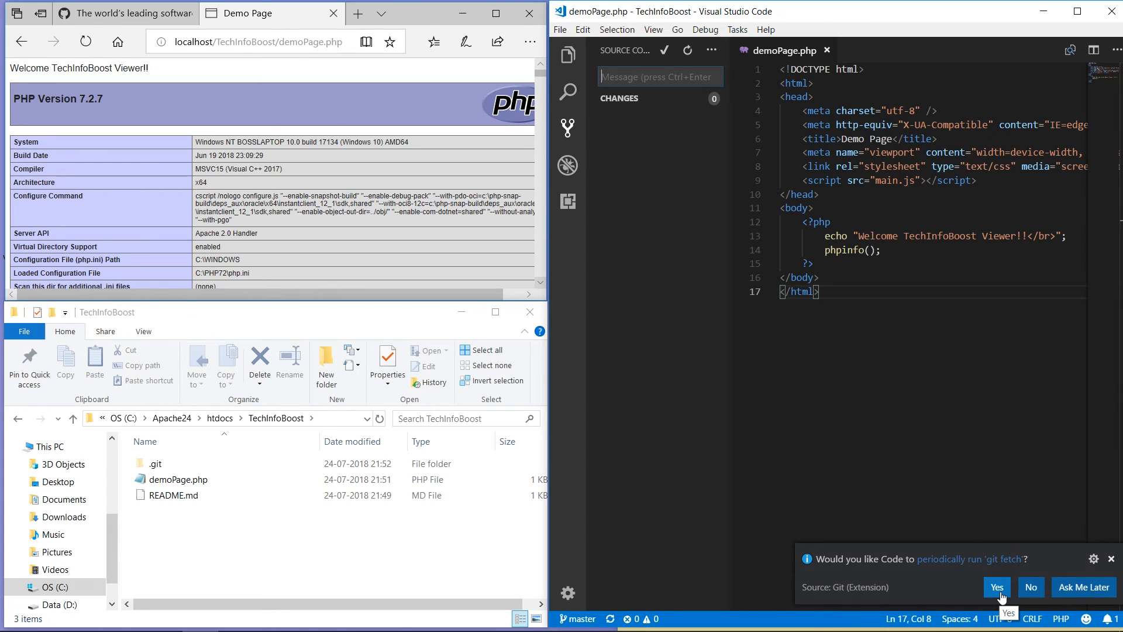
{"action": "left_click", "coordinate": [1061, 588]}
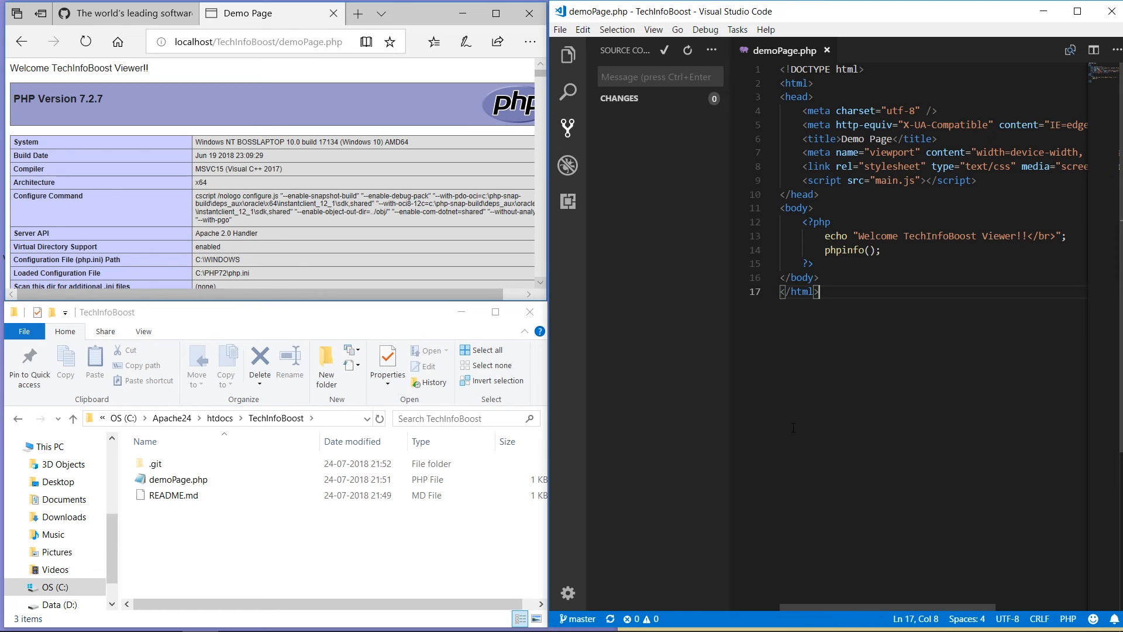
Step: Sign in on the GitHub tab with the account username and password
{"action": "left_click", "coordinate": [86, 8]}
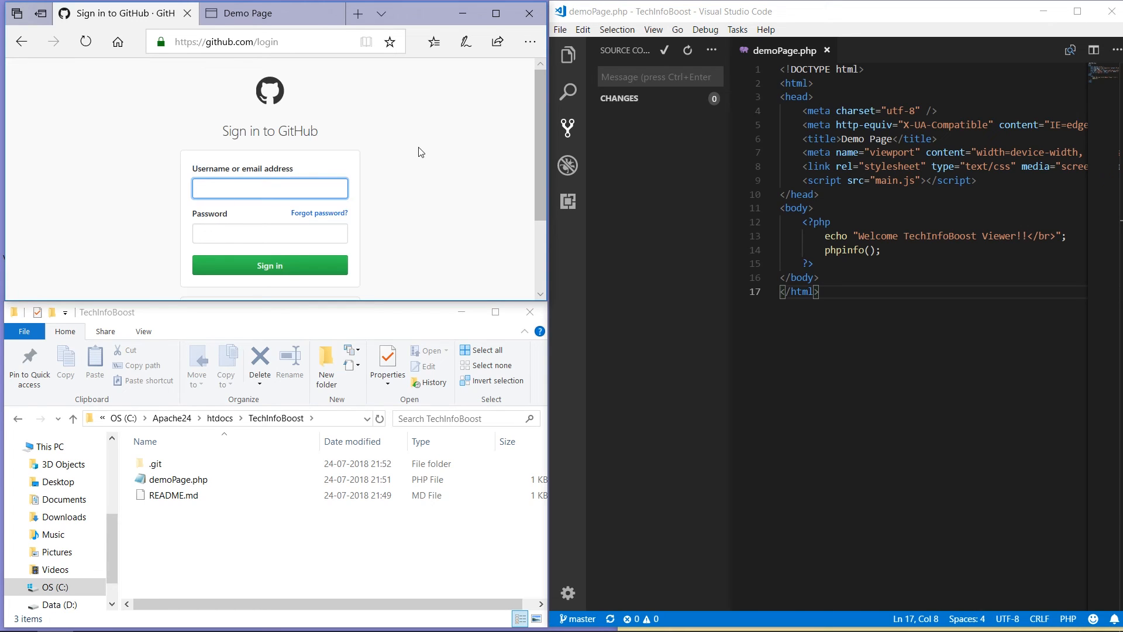
{"action": "type", "text": "Techinfoboost"}
{"action": "key", "text": "Tab"}
{"action": "type", "text": "••••"}
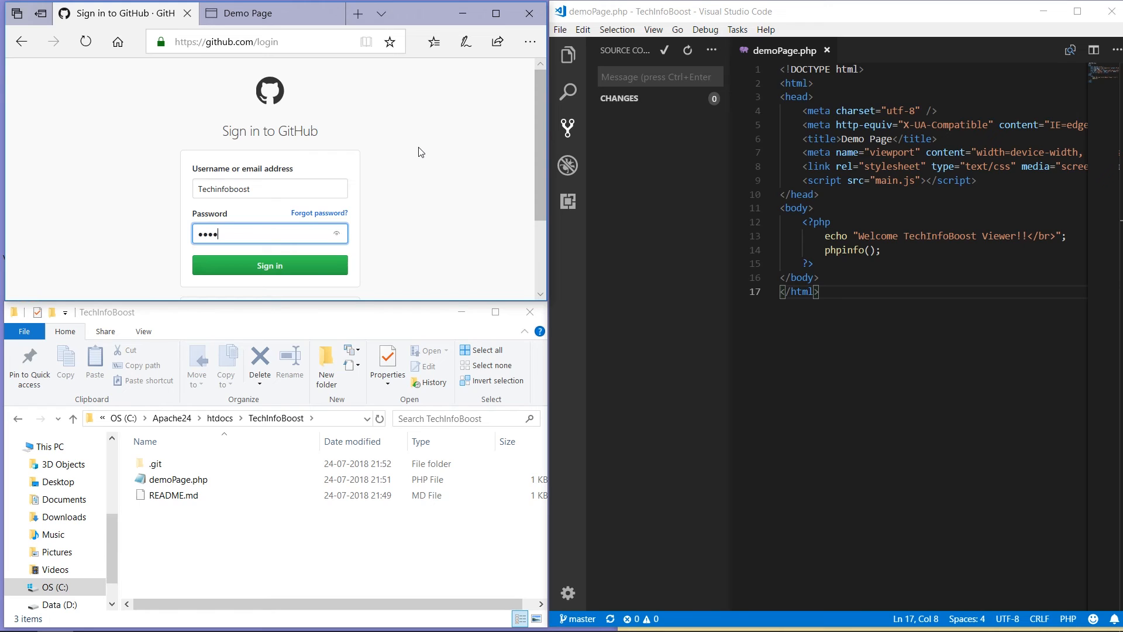
{"action": "type", "text": "••••••••"}
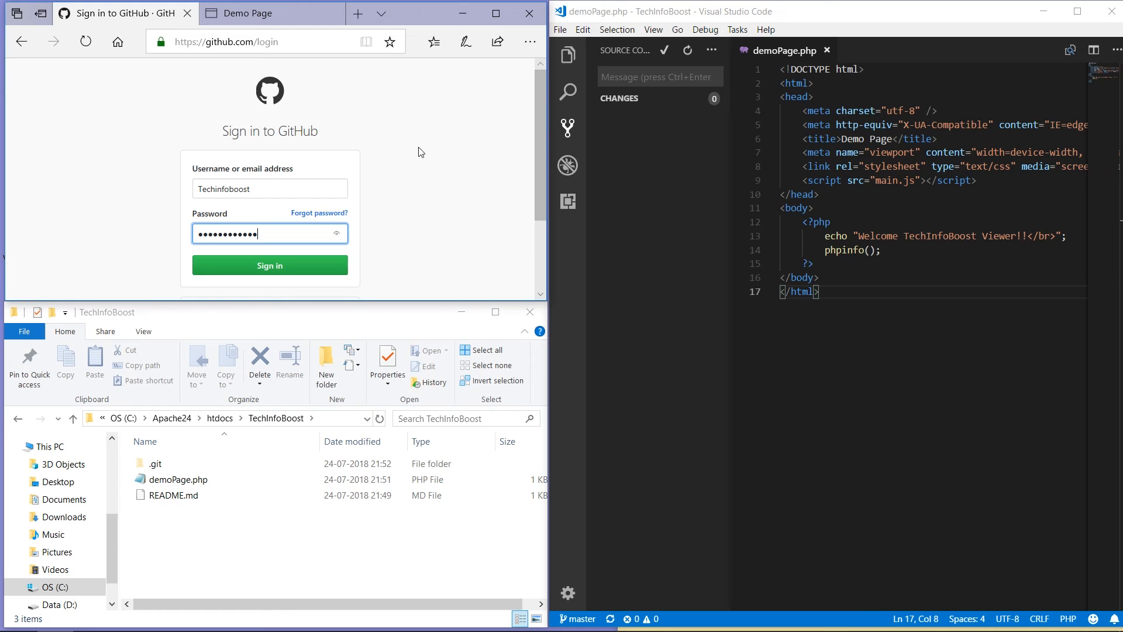
{"action": "left_click", "coordinate": [277, 266]}
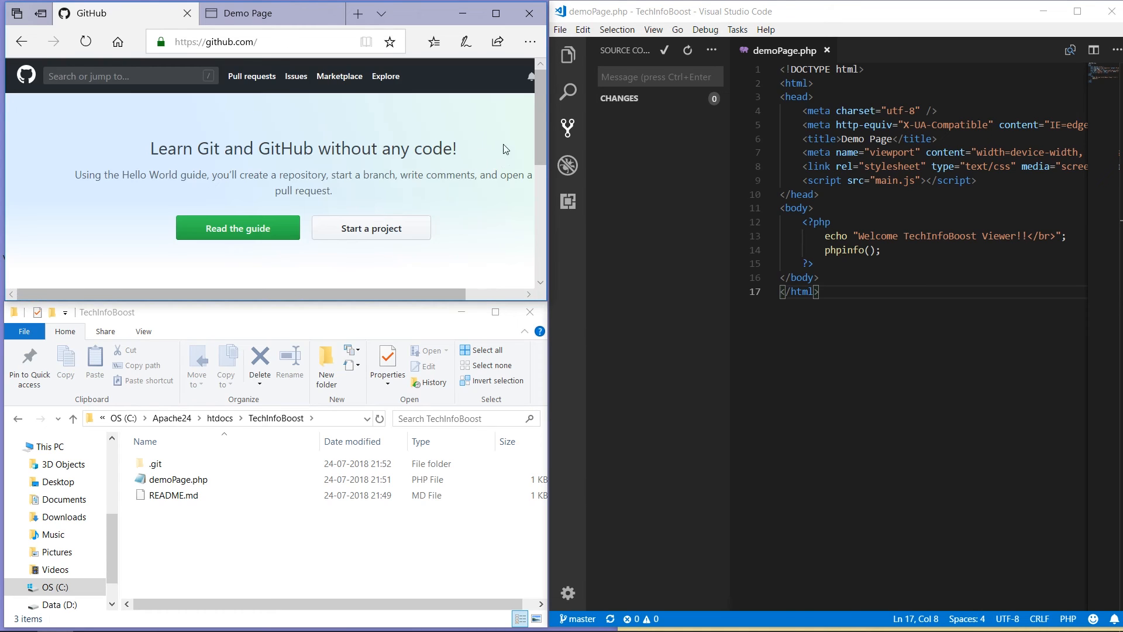
Step: Open the TechInfoBoost repository, check its 2-commit history, and return to the file list
{"action": "left_click_drag", "start_coordinate": [543, 136], "coordinate": [538, 217]}
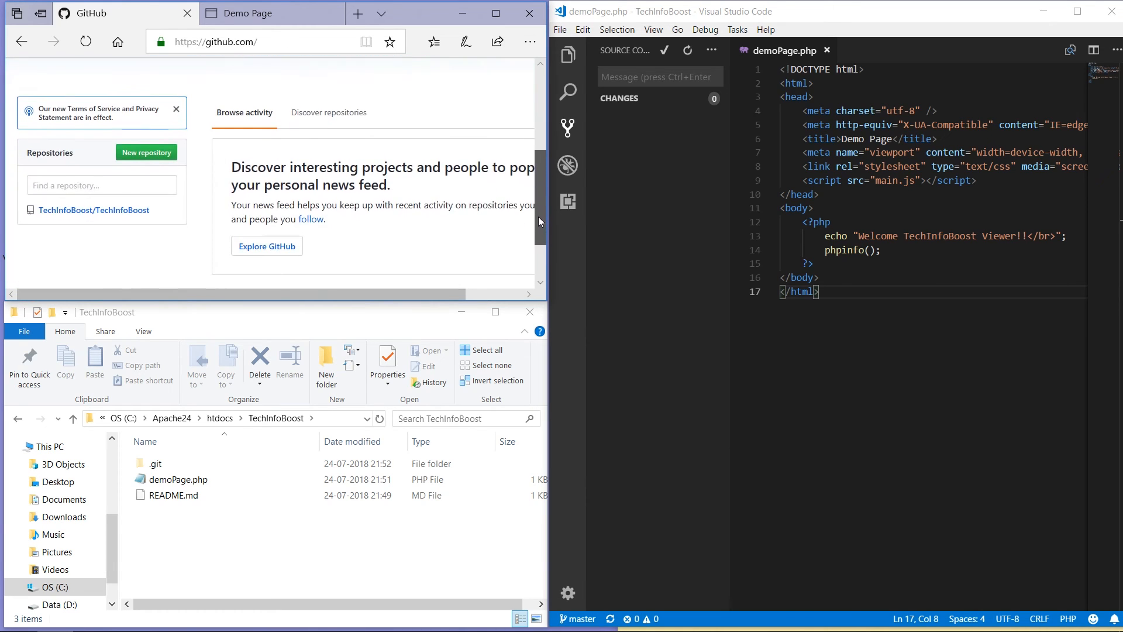
{"action": "left_click", "coordinate": [132, 213]}
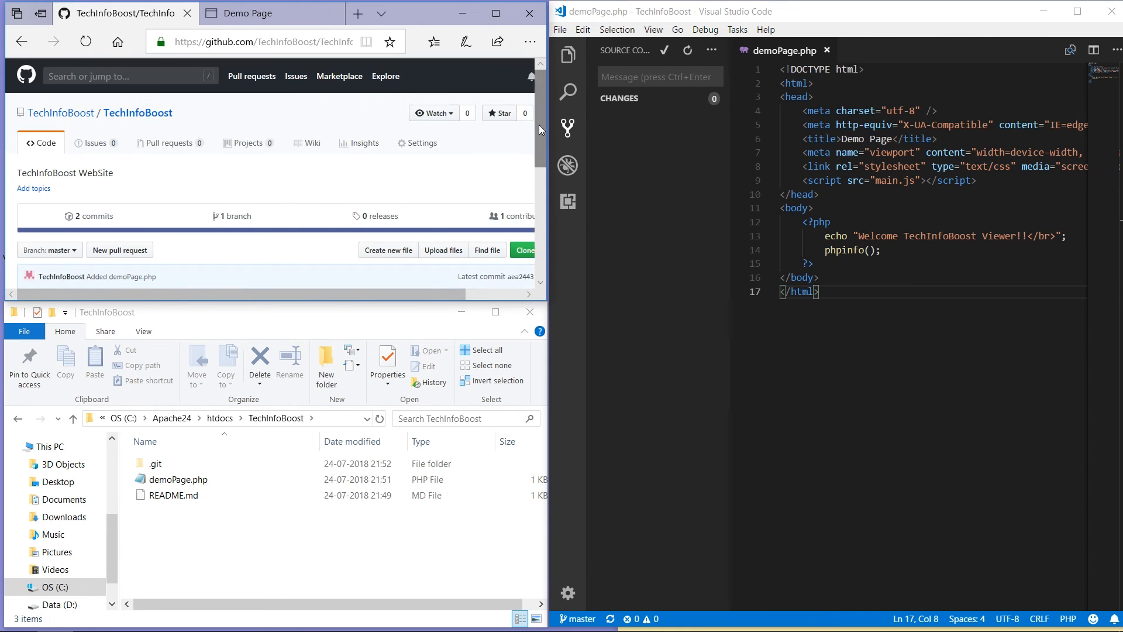
{"action": "left_click_drag", "start_coordinate": [538, 130], "coordinate": [538, 156]}
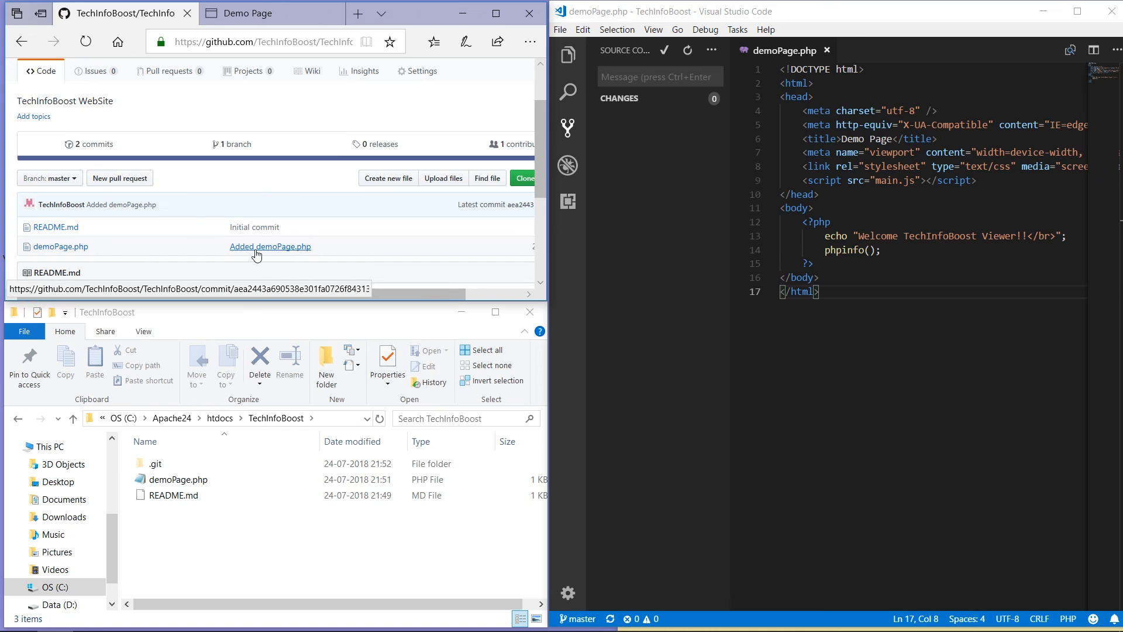
{"action": "left_click", "coordinate": [93, 144]}
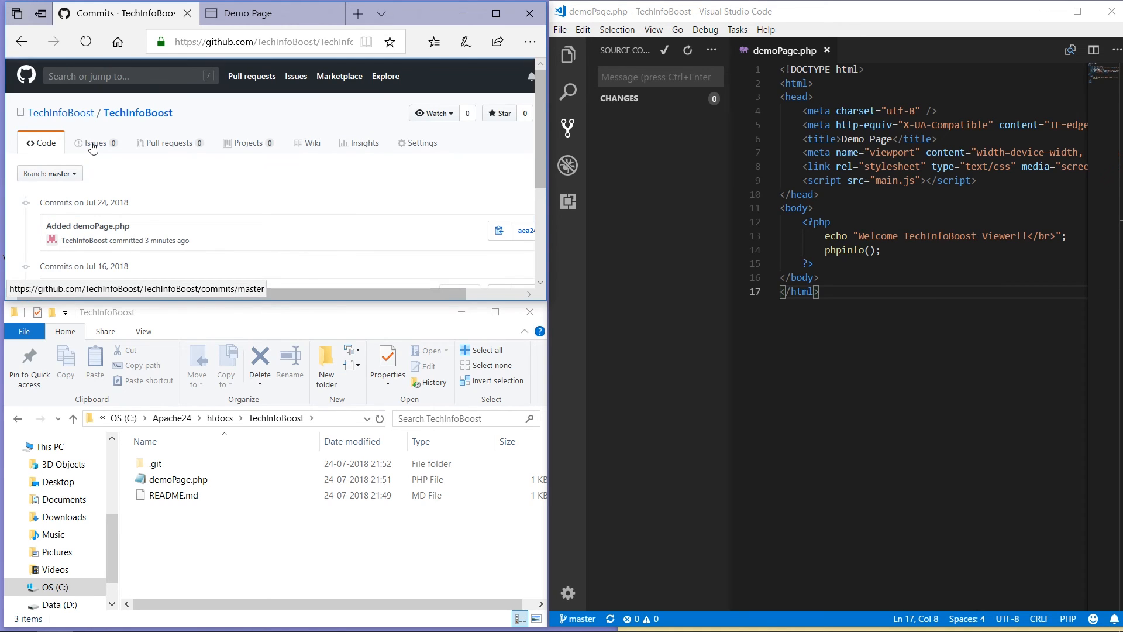
{"action": "left_click_drag", "start_coordinate": [541, 128], "coordinate": [545, 156]}
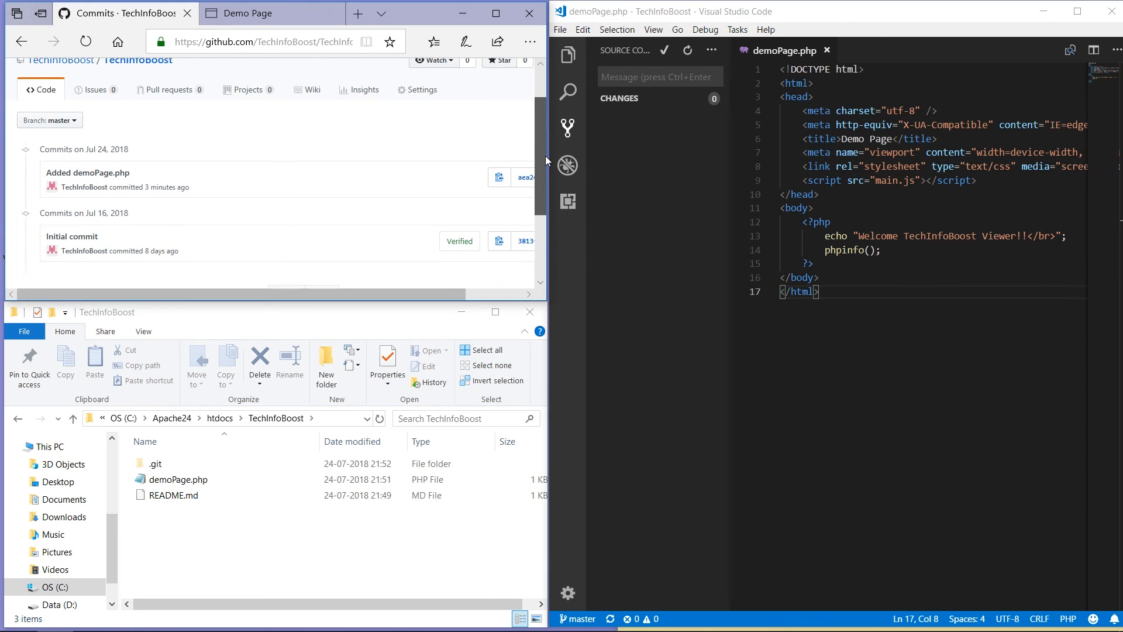
{"action": "left_click_drag", "start_coordinate": [545, 156], "coordinate": [539, 127]}
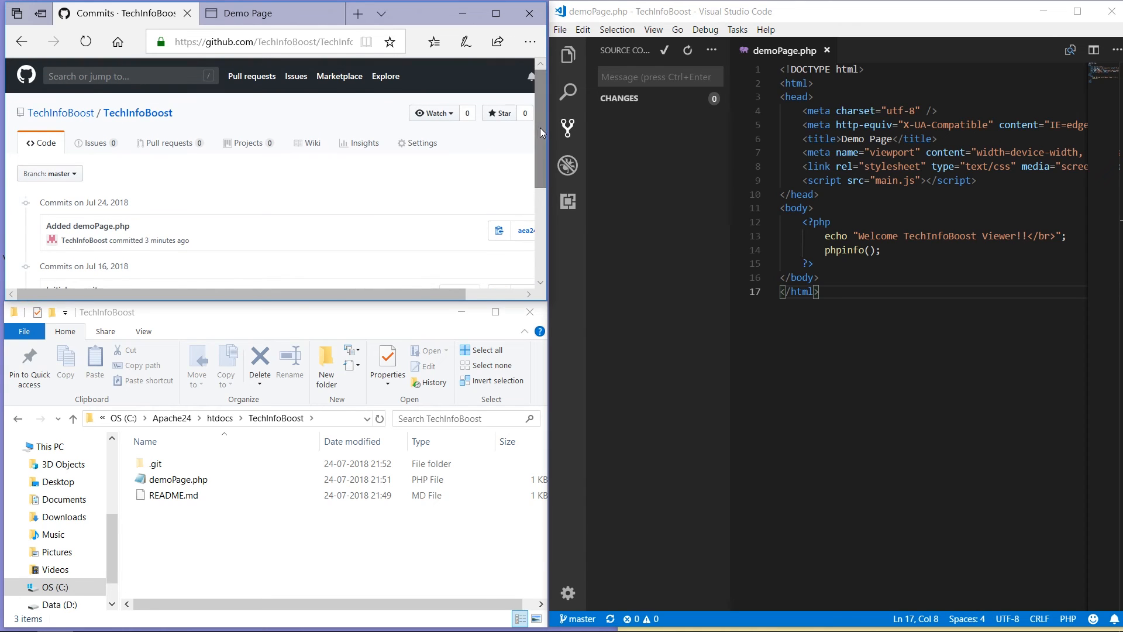
{"action": "left_click", "coordinate": [130, 116]}
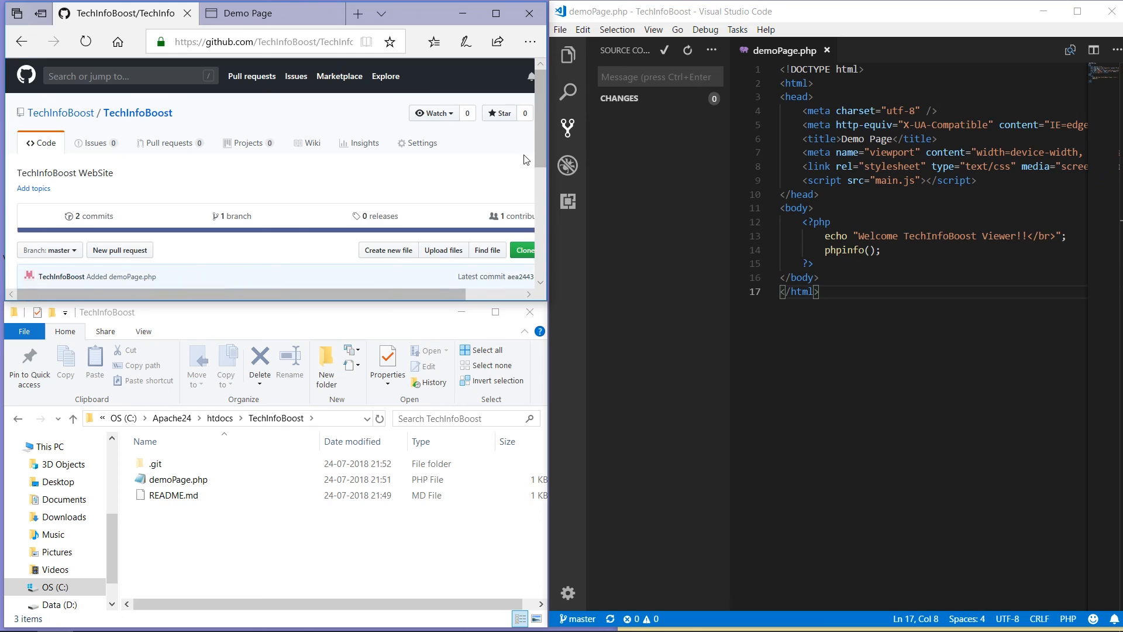
{"action": "left_click_drag", "start_coordinate": [538, 139], "coordinate": [539, 168]}
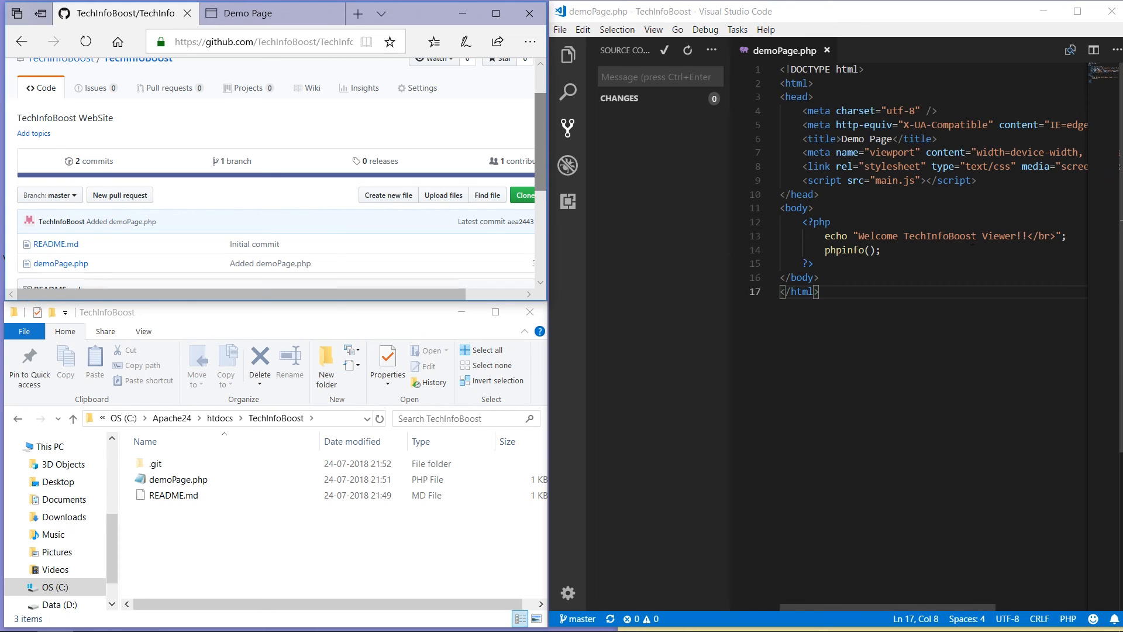
Step: Add a line echo "making changes" below the welcome echo on line 13
{"action": "left_click", "coordinate": [1066, 232]}
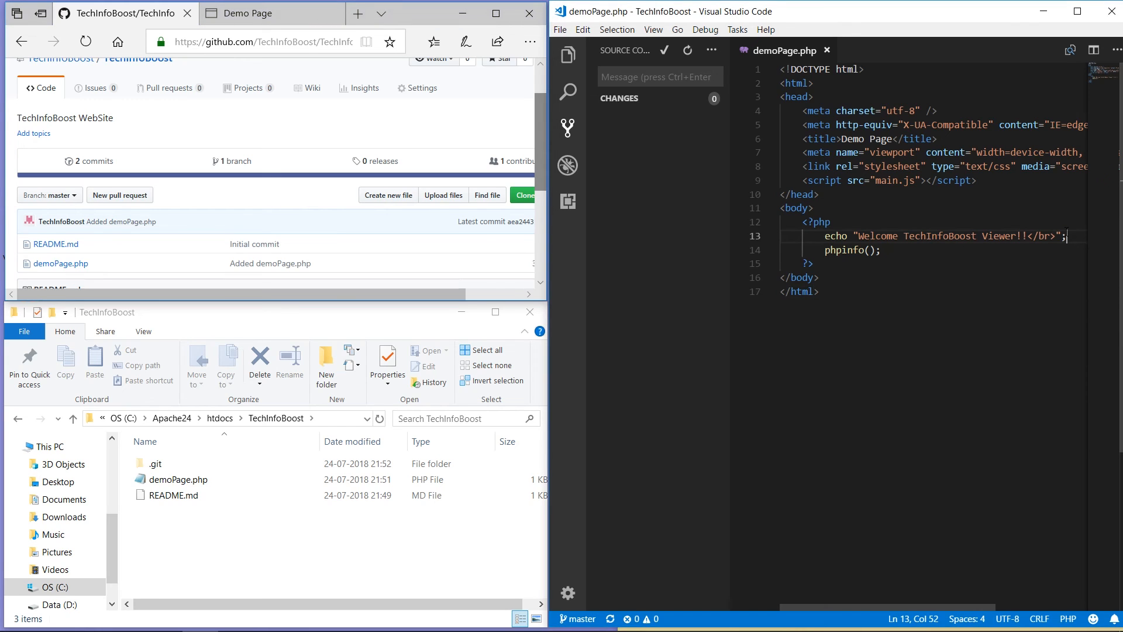
{"action": "key", "text": "Return"}
{"action": "type", "text": "echo"}
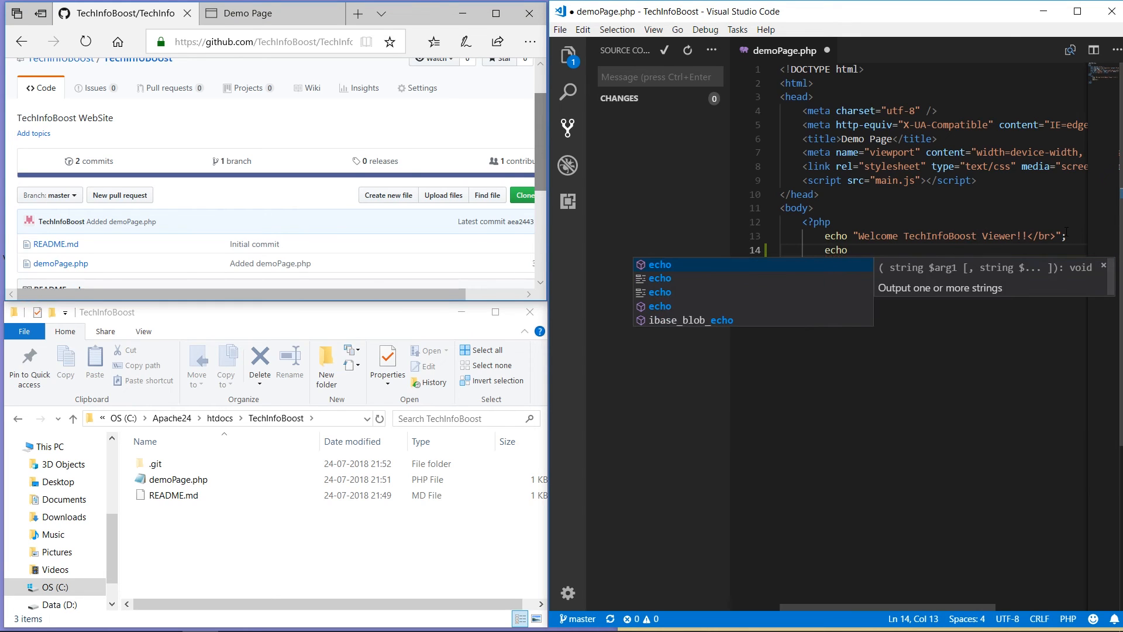
{"action": "type", "text": " \""}
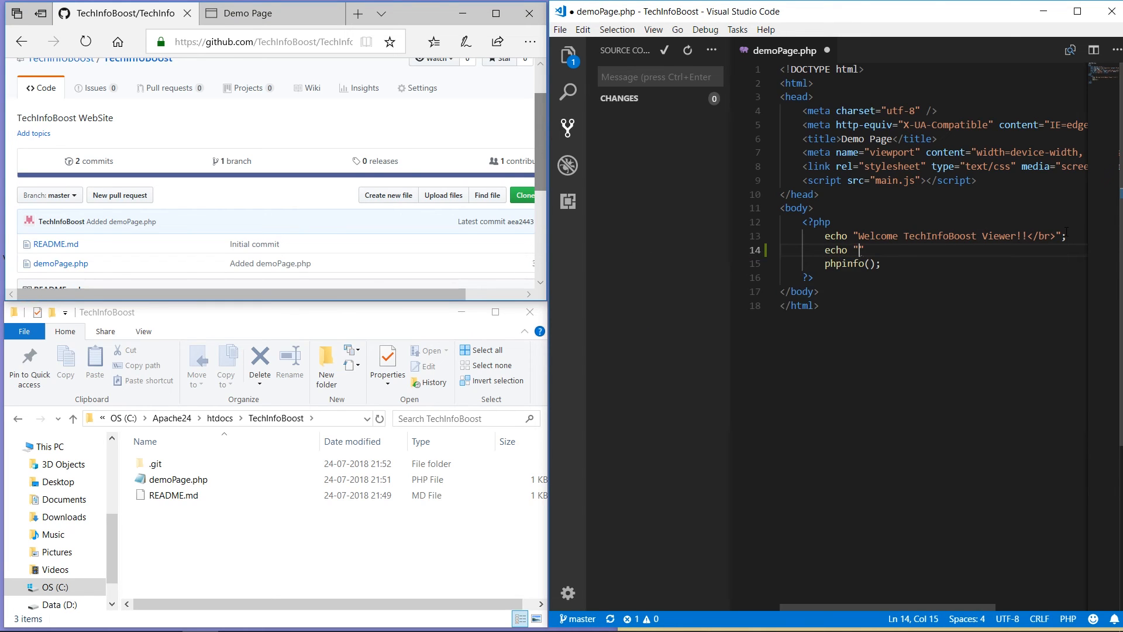
{"action": "type", "text": ";"}
{"action": "type", "text": "making"}
{"action": "type", "text": " chan"}
{"action": "type", "text": "ges"}
{"action": "left_click", "coordinate": [975, 315]}
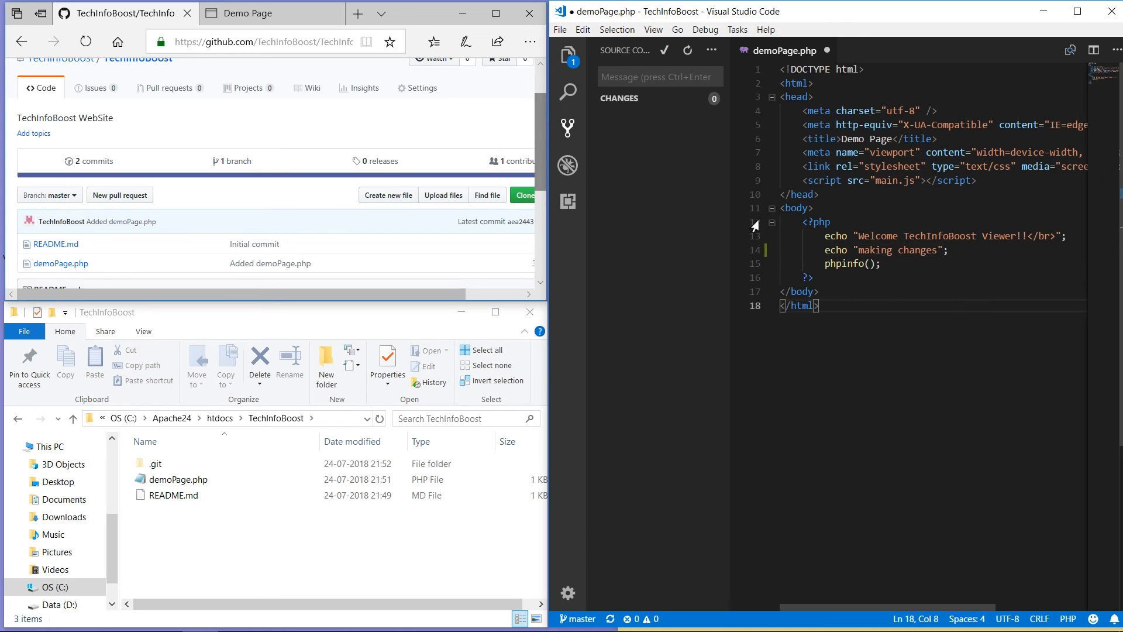
Step: Save demoPage.php and hide the Source Control sidebar
{"action": "left_click", "coordinate": [561, 30]}
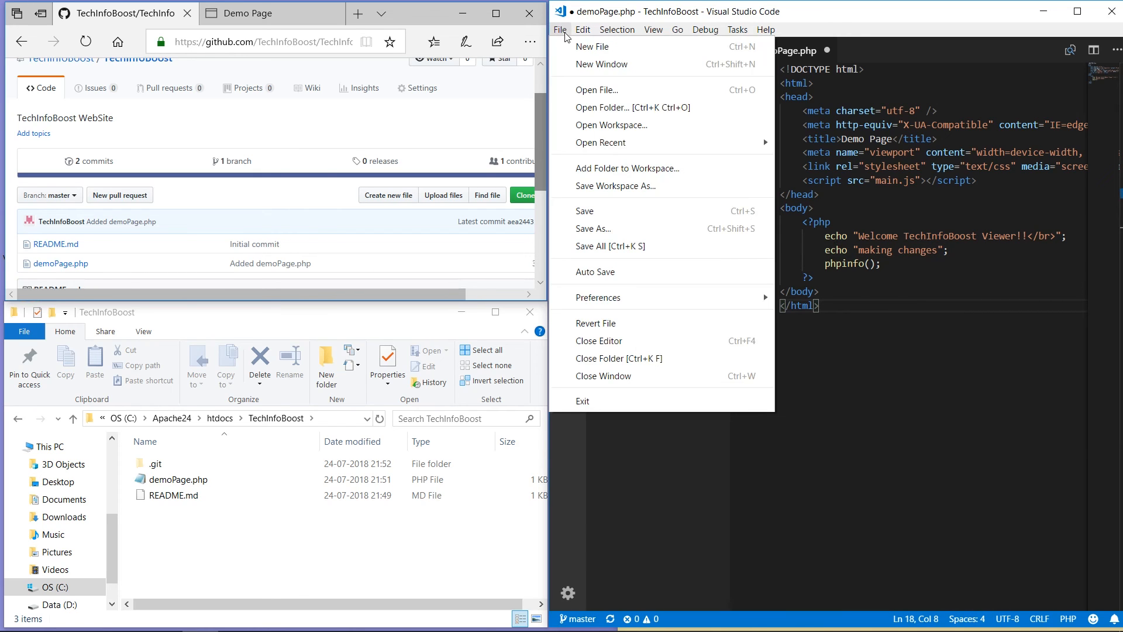
{"action": "left_click", "coordinate": [585, 212]}
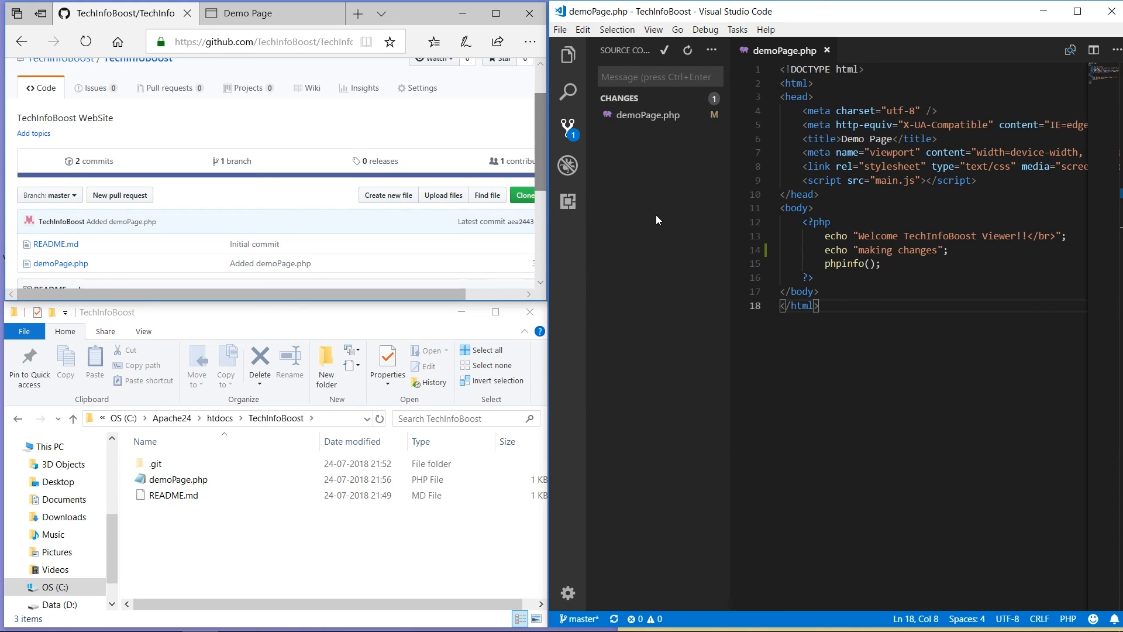
{"action": "left_click", "coordinate": [568, 128]}
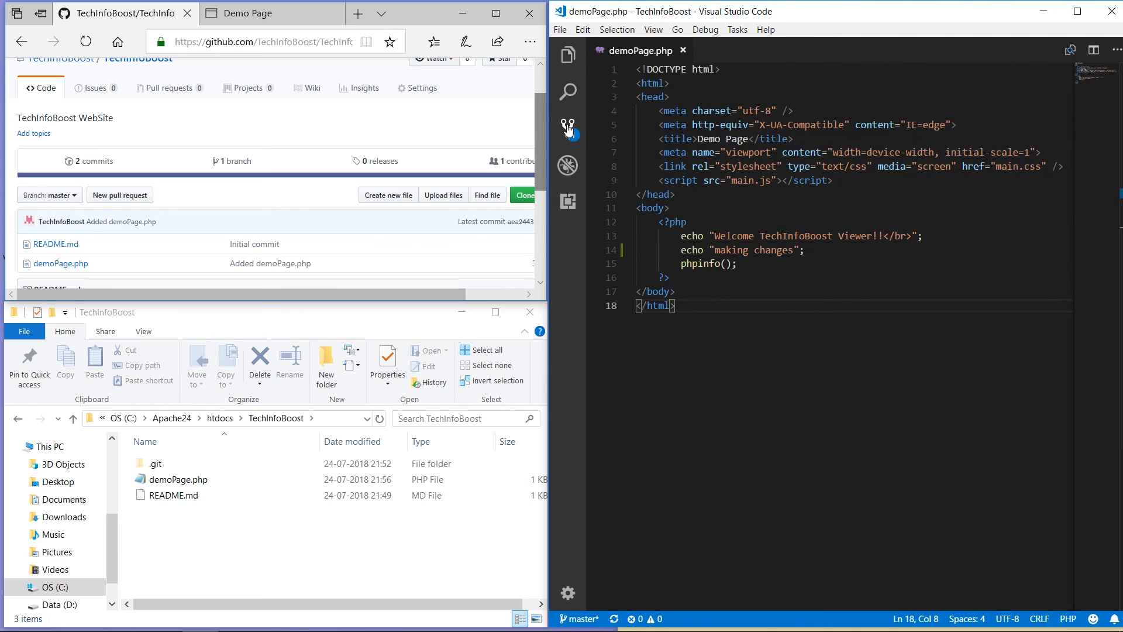
Step: Stage the edited demoPage.php and commit it as 'Modified demoPage.php'
{"action": "left_click", "coordinate": [567, 127]}
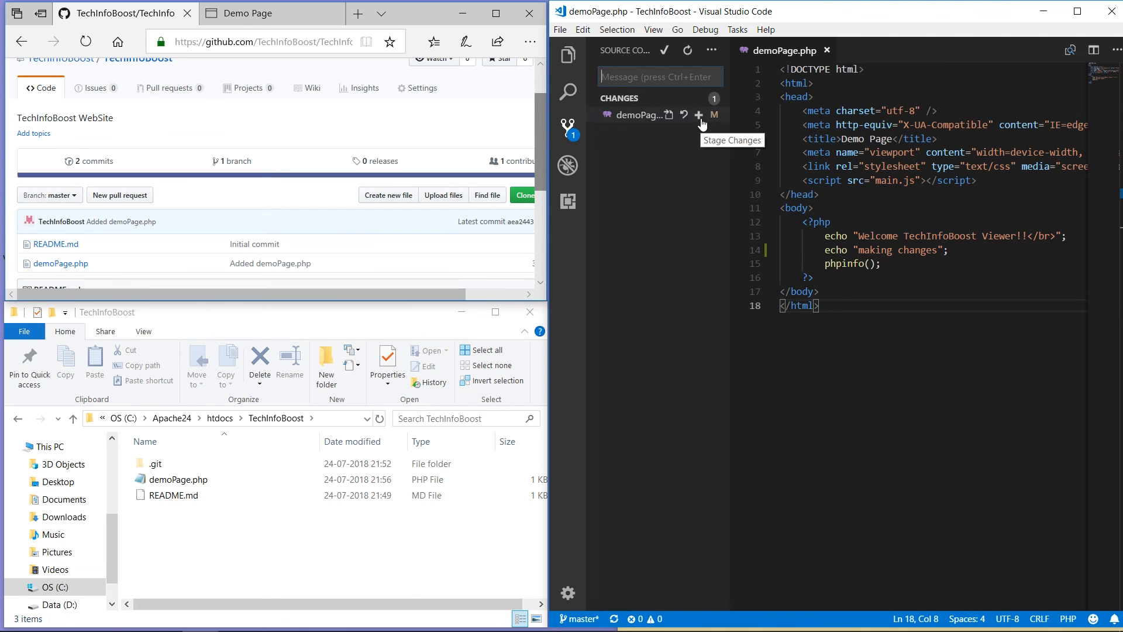
{"action": "left_click", "coordinate": [699, 117]}
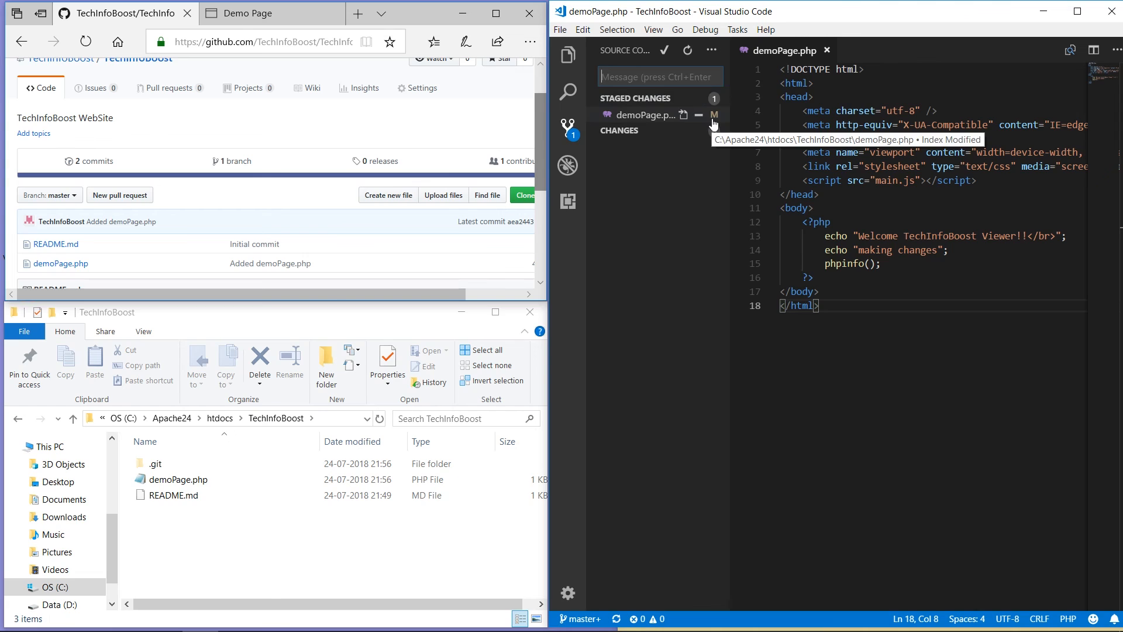
{"action": "left_click", "coordinate": [681, 77]}
{"action": "type", "text": "M"}
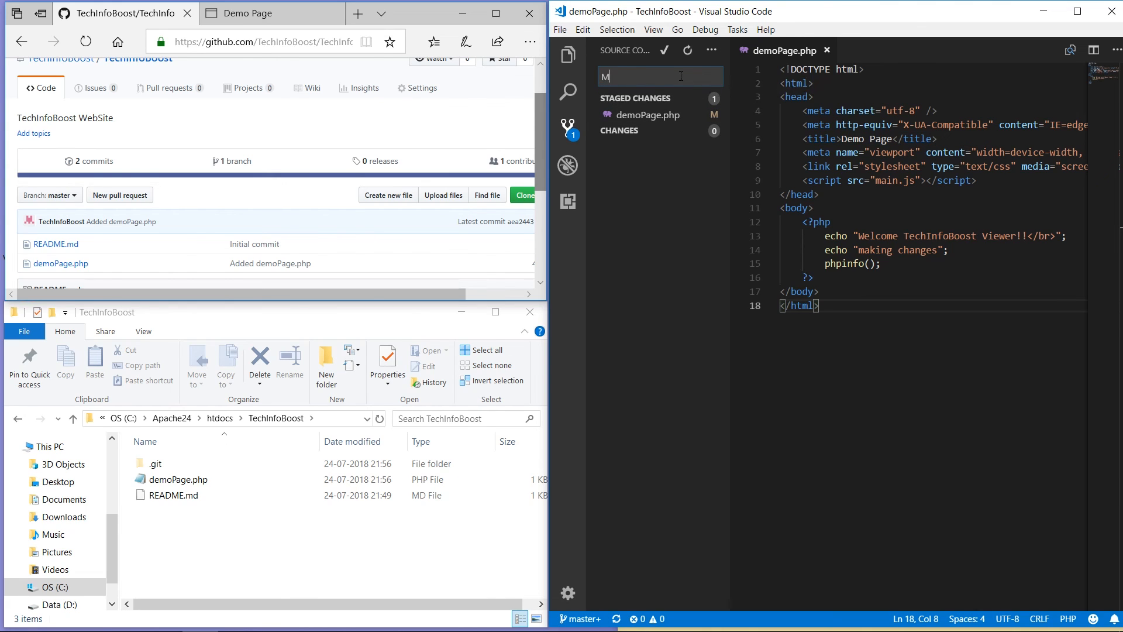
{"action": "type", "text": "odified demoPage.php"}
{"action": "left_click", "coordinate": [666, 56]}
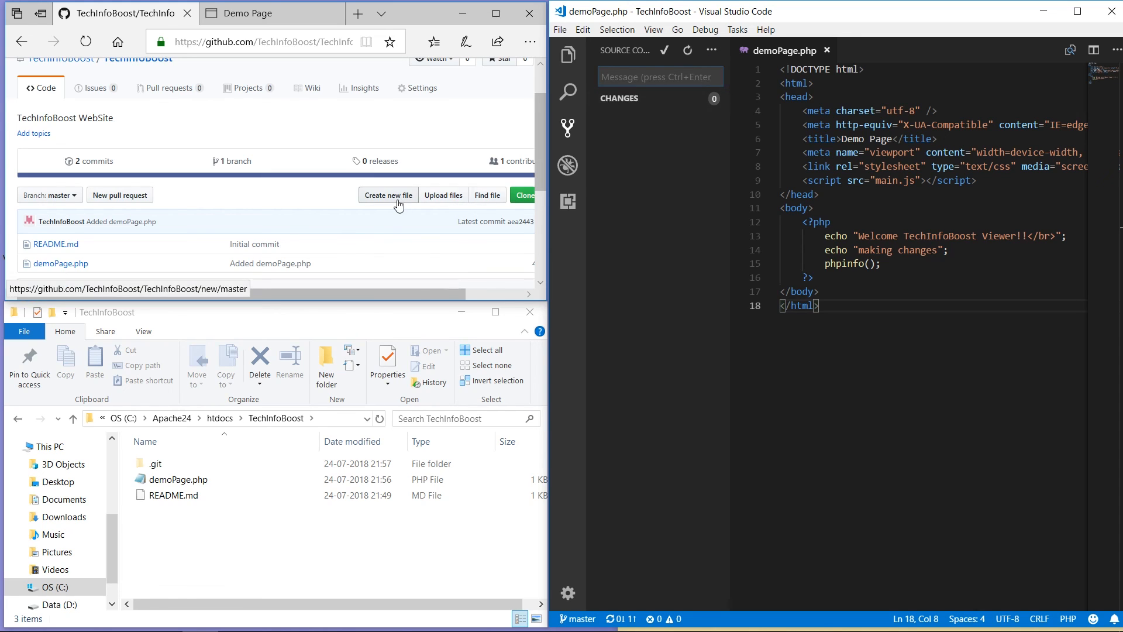
Step: View demoPage.php on GitHub, then push the 'Modified demoPage.php' commit from Source Control
{"action": "left_click", "coordinate": [73, 268]}
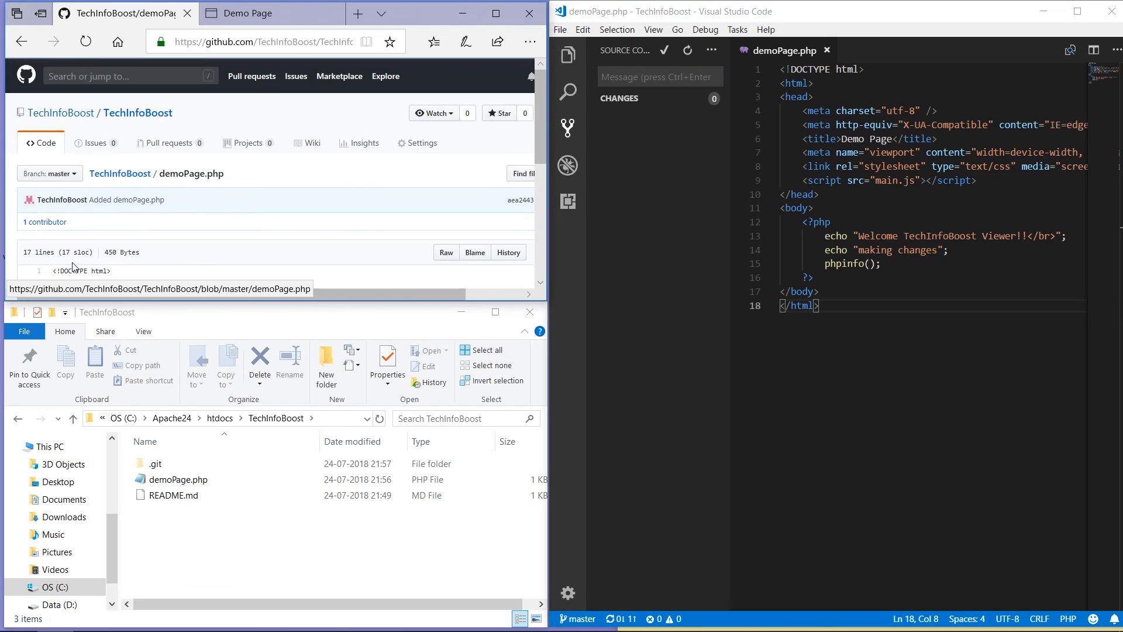
{"action": "left_click_drag", "start_coordinate": [545, 130], "coordinate": [545, 213]}
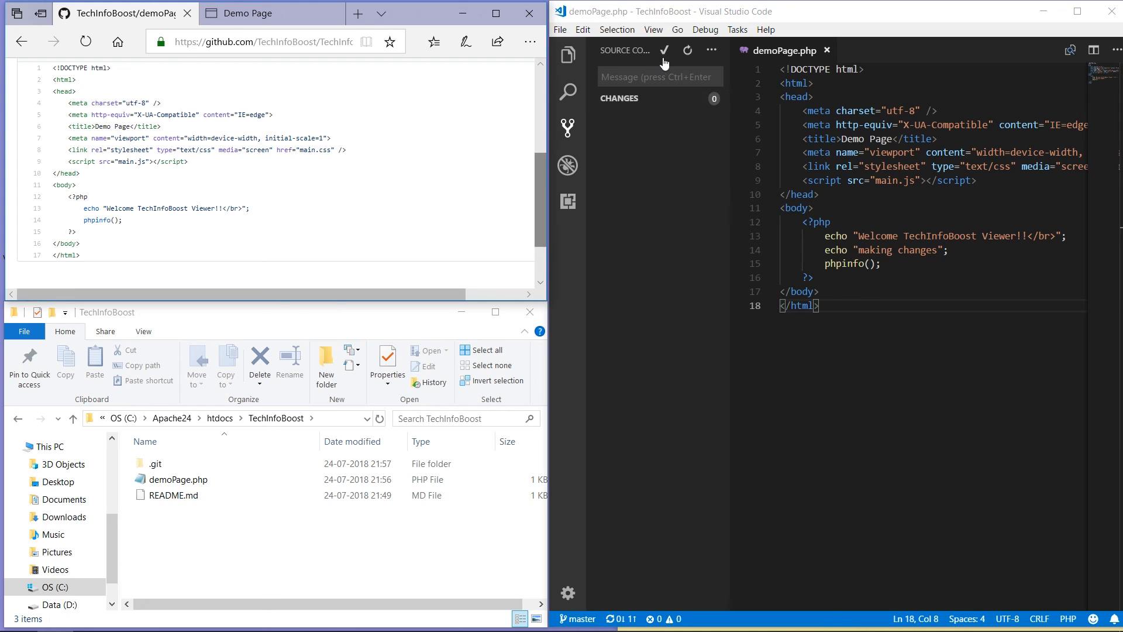
{"action": "left_click", "coordinate": [710, 52]}
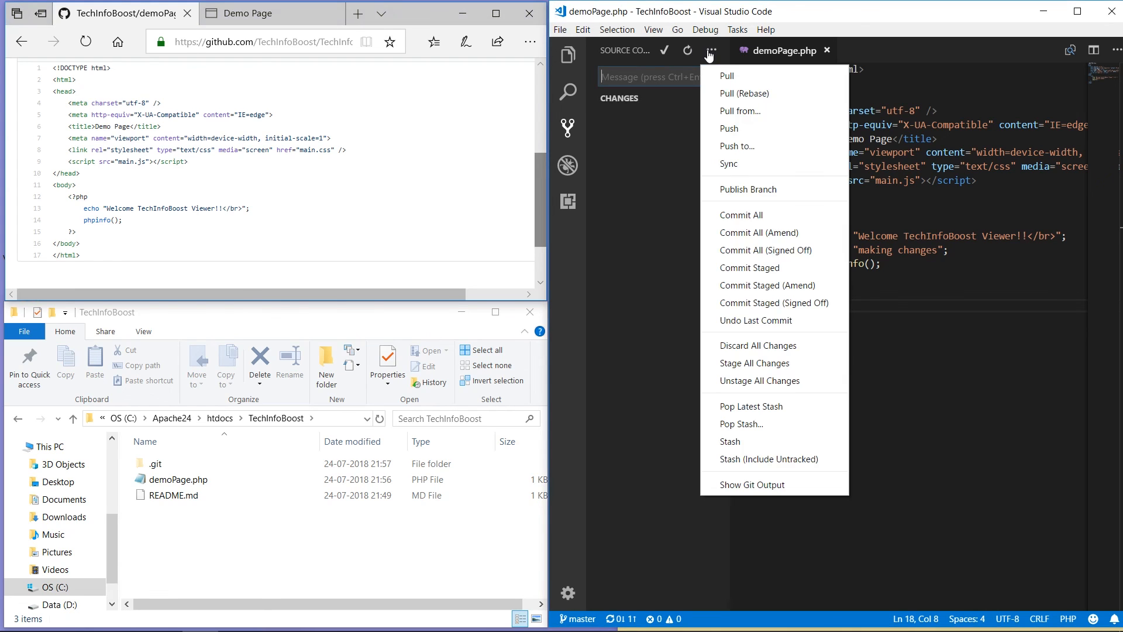
{"action": "left_click", "coordinate": [729, 129]}
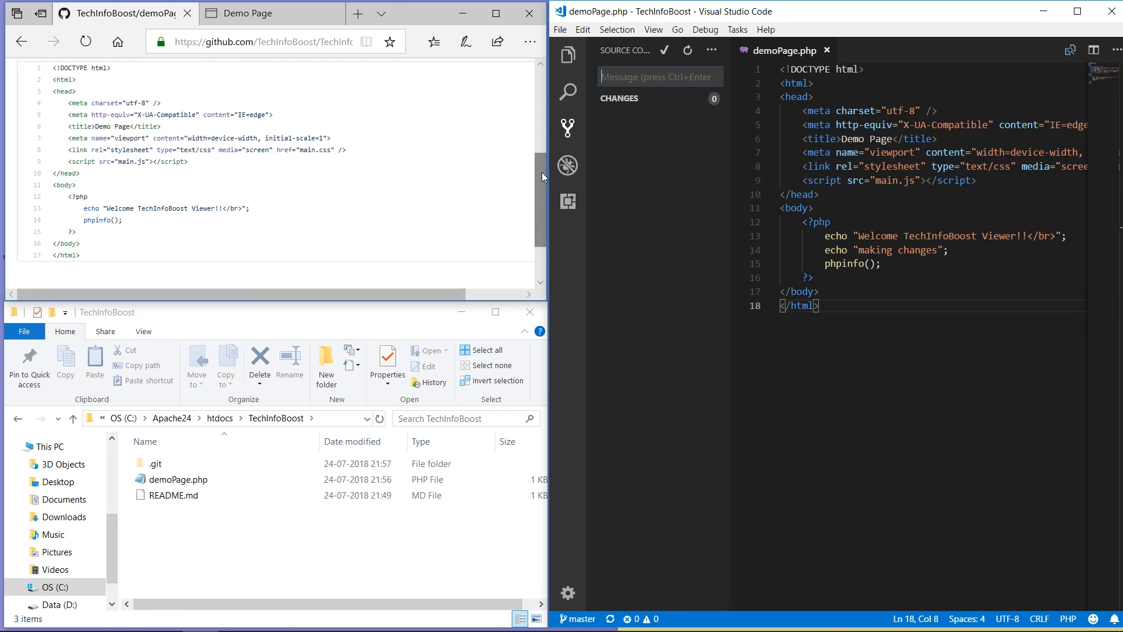
{"action": "left_click_drag", "start_coordinate": [541, 172], "coordinate": [542, 122]}
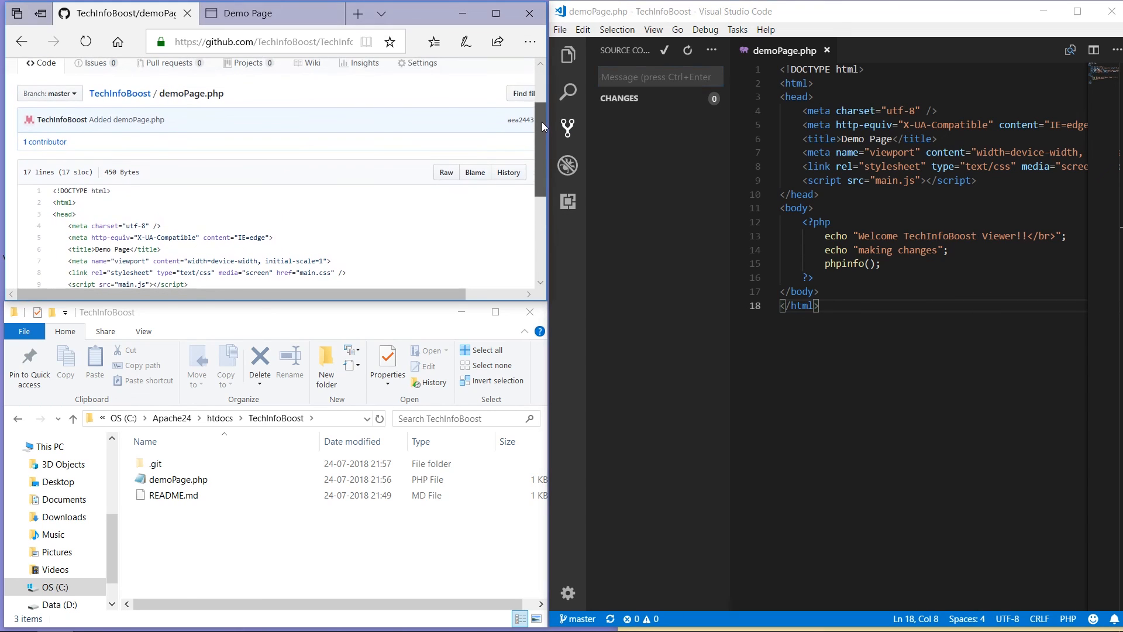
Step: Check the latest 'Modified demoPage.php' commit diff on GitHub, then refresh the localhost Demo Page to show 'making changes'
{"action": "left_click", "coordinate": [121, 94]}
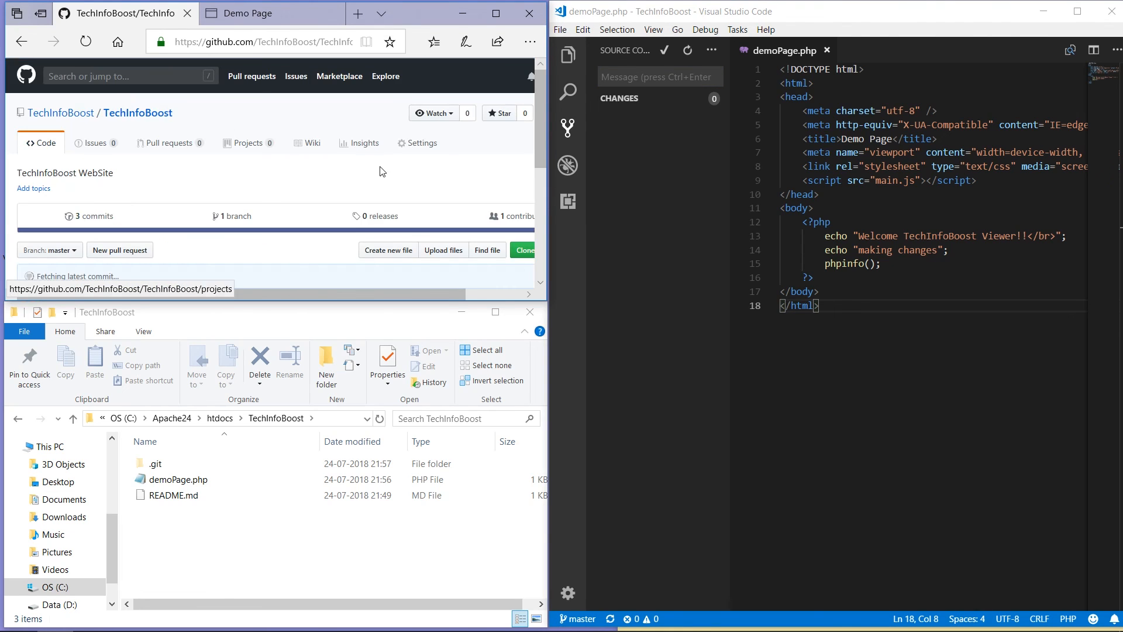
{"action": "left_click_drag", "start_coordinate": [539, 142], "coordinate": [540, 157]}
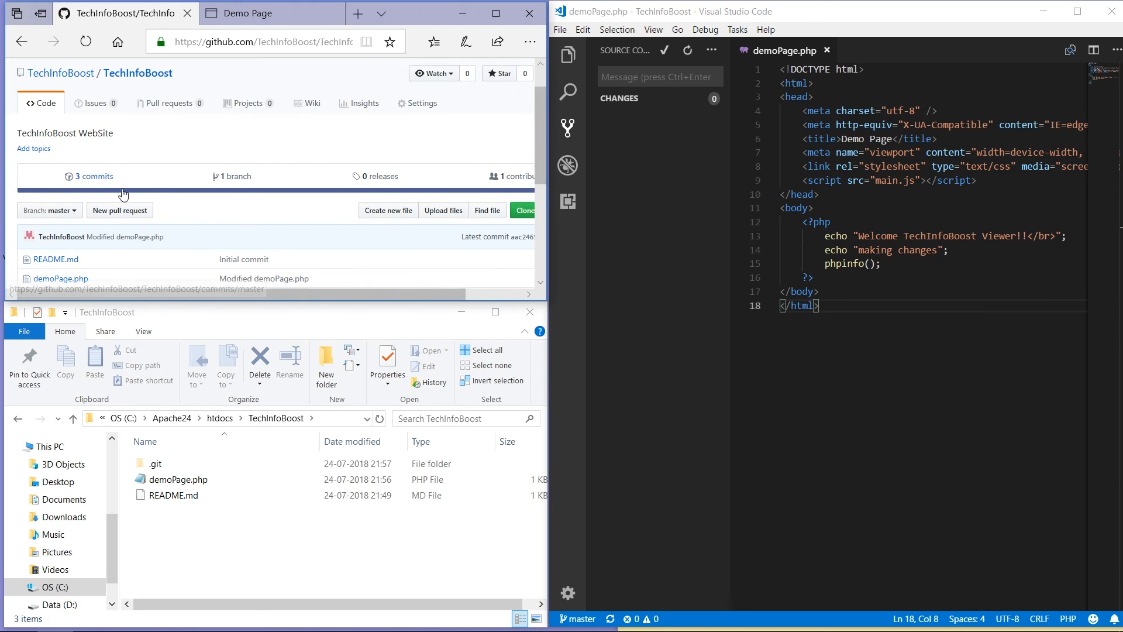
{"action": "left_click_drag", "start_coordinate": [540, 152], "coordinate": [540, 180]}
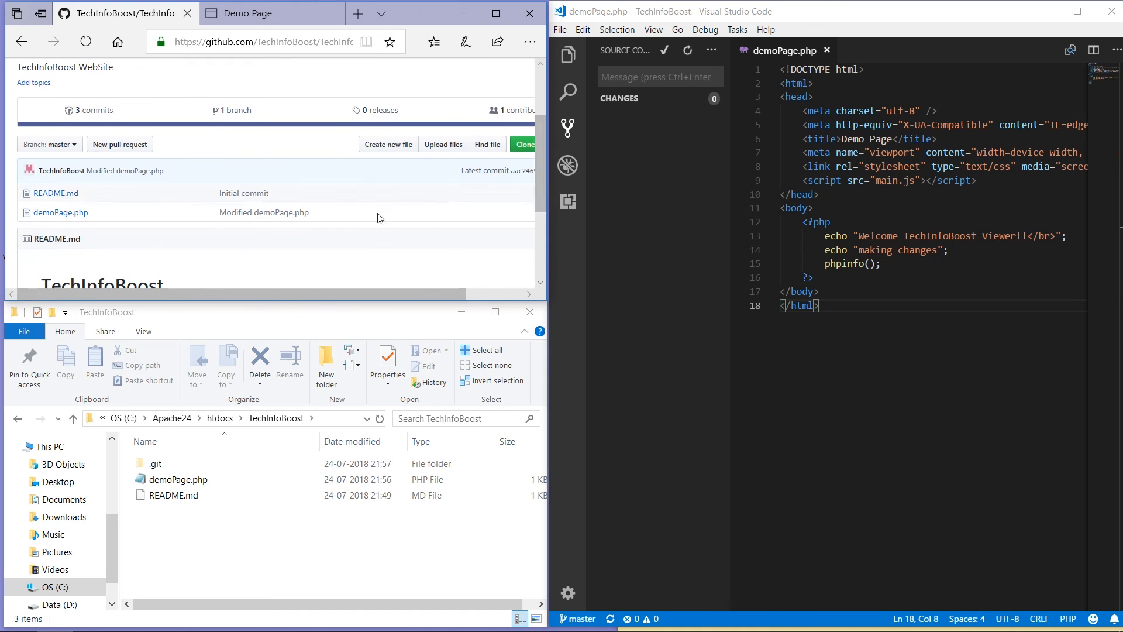
{"action": "left_click", "coordinate": [285, 223]}
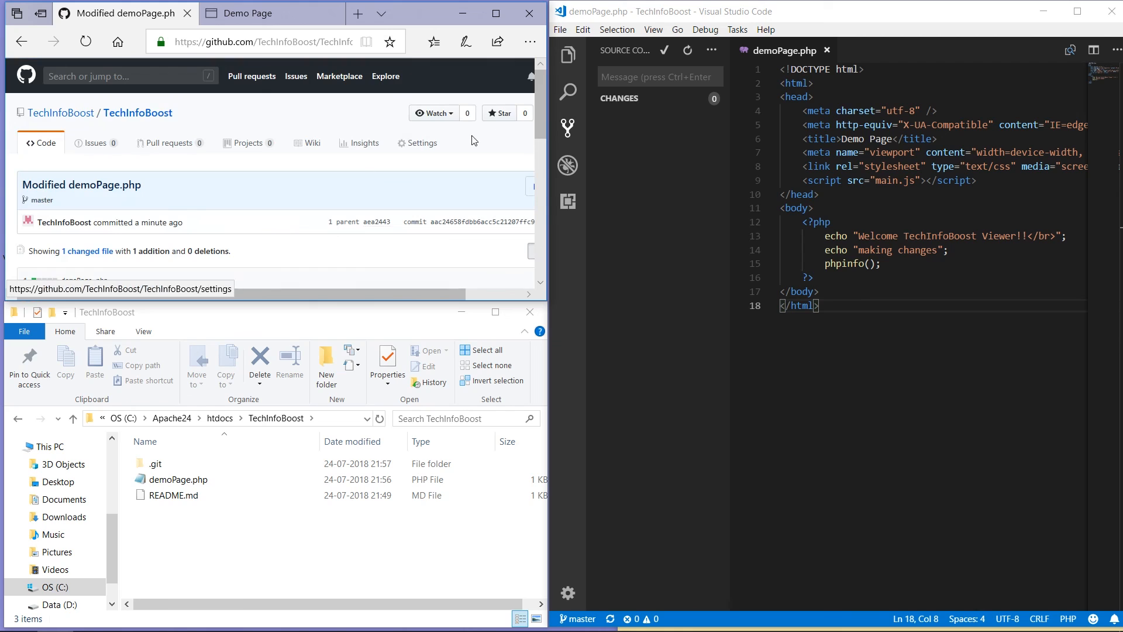
{"action": "left_click_drag", "start_coordinate": [543, 116], "coordinate": [542, 163]}
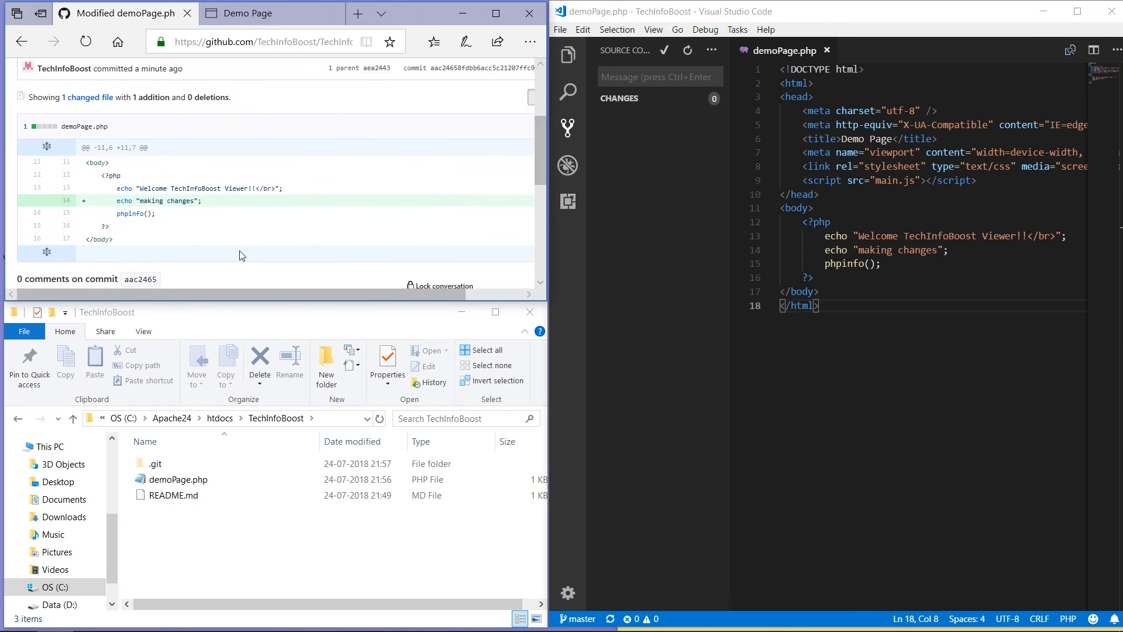
{"action": "left_click", "coordinate": [283, 19]}
{"action": "key", "text": "F5"}
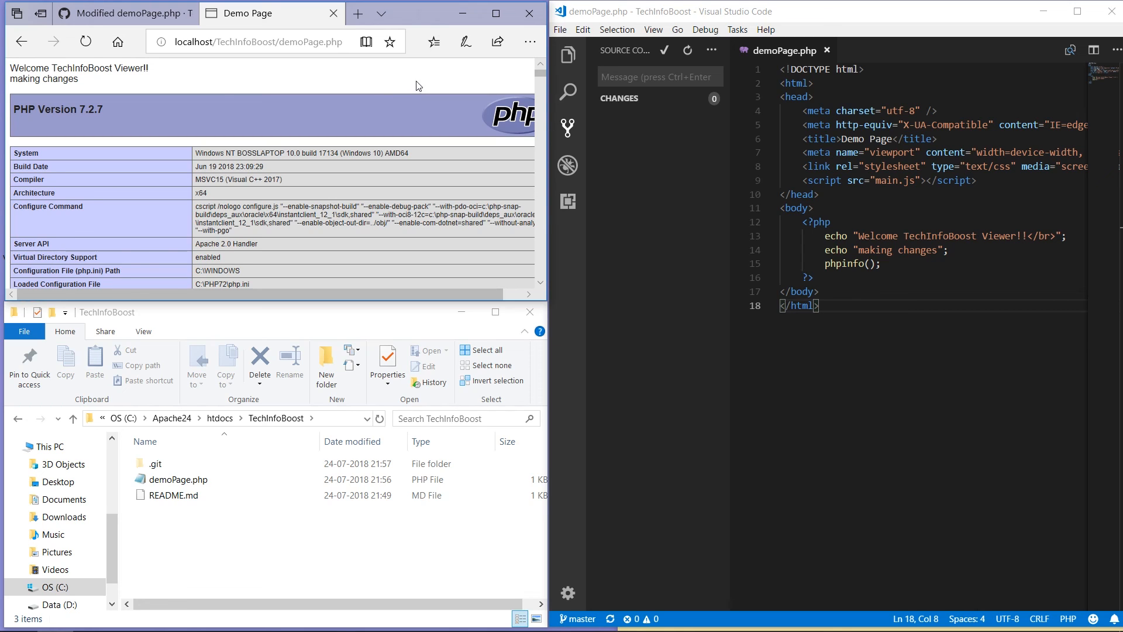
Step: Close Edge and all its tabs, close File Explorer, and quit VS Code via File > Exit
{"action": "left_click", "coordinate": [530, 18]}
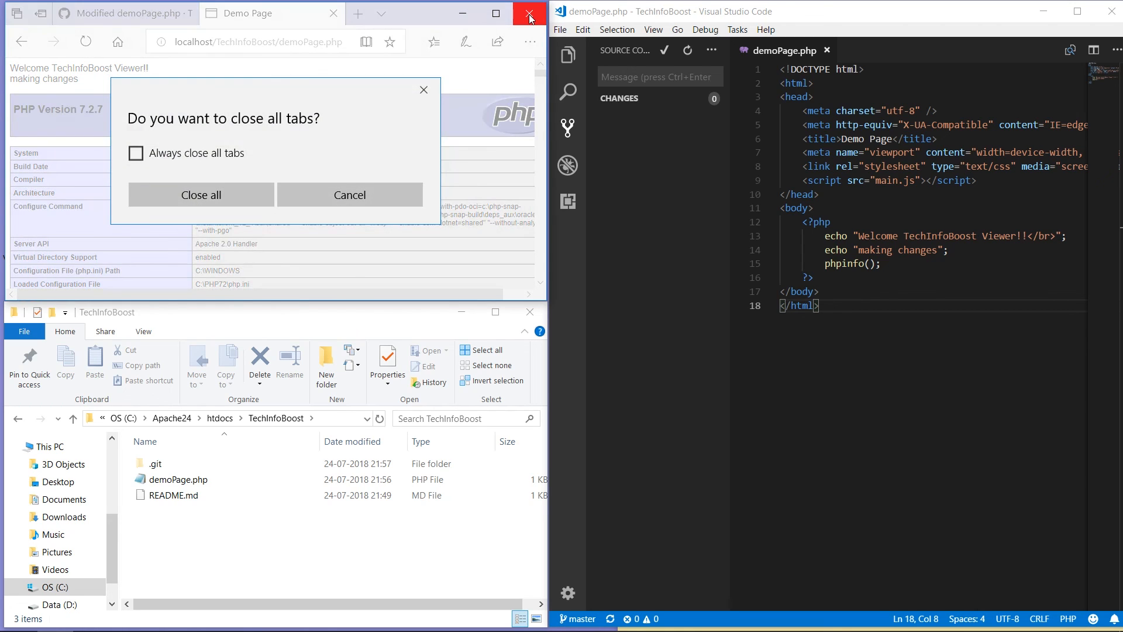
{"action": "left_click", "coordinate": [254, 193]}
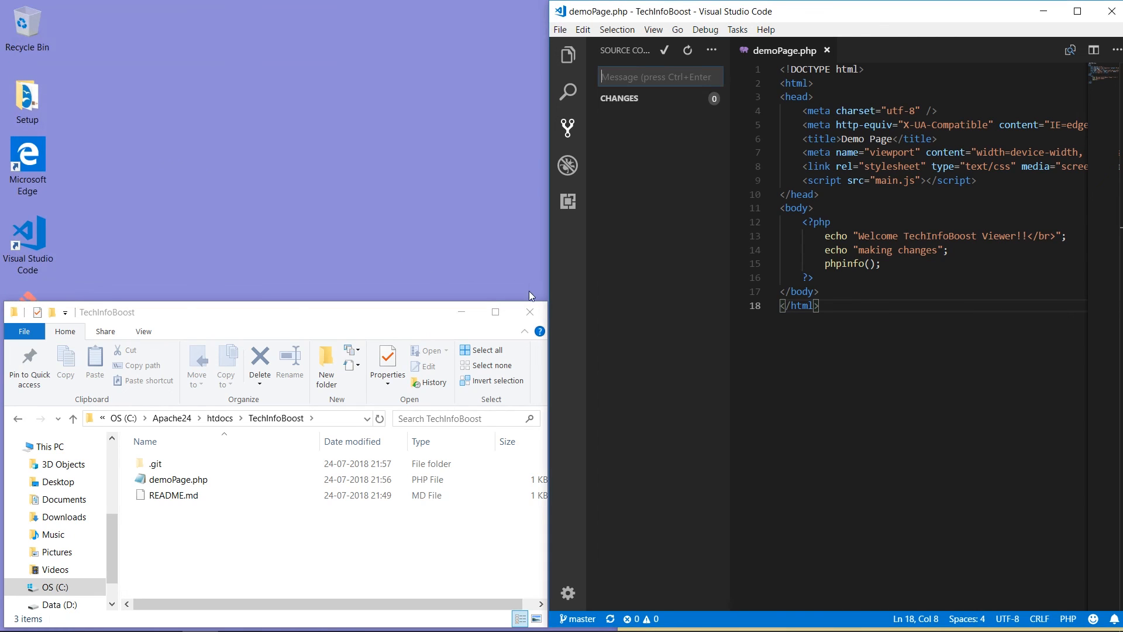
{"action": "left_click", "coordinate": [533, 312]}
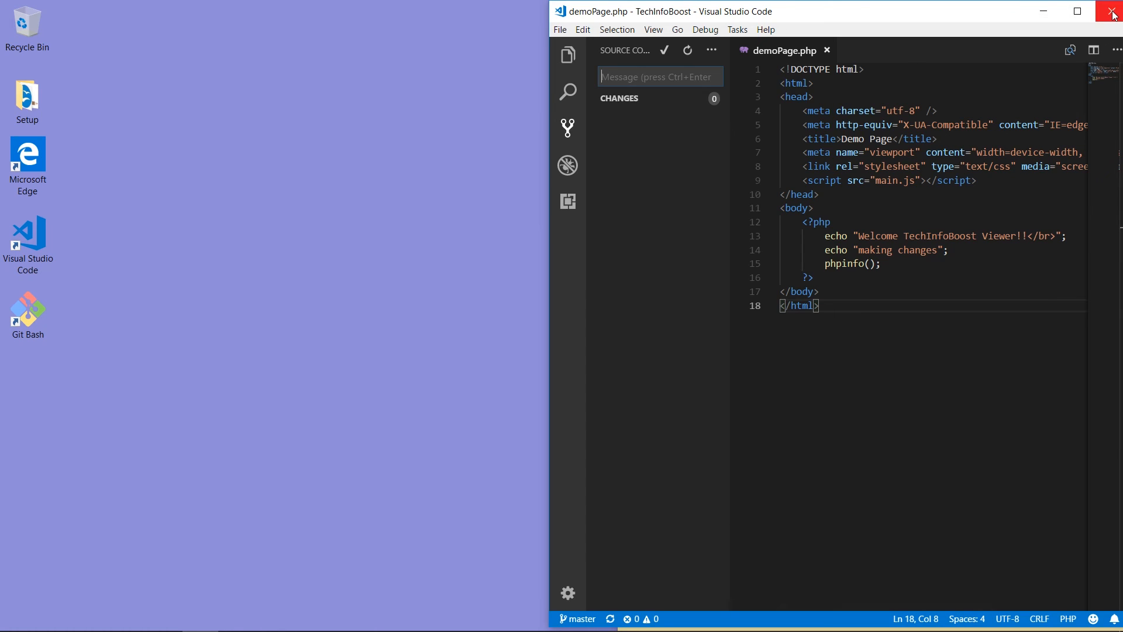
{"action": "left_click", "coordinate": [565, 31]}
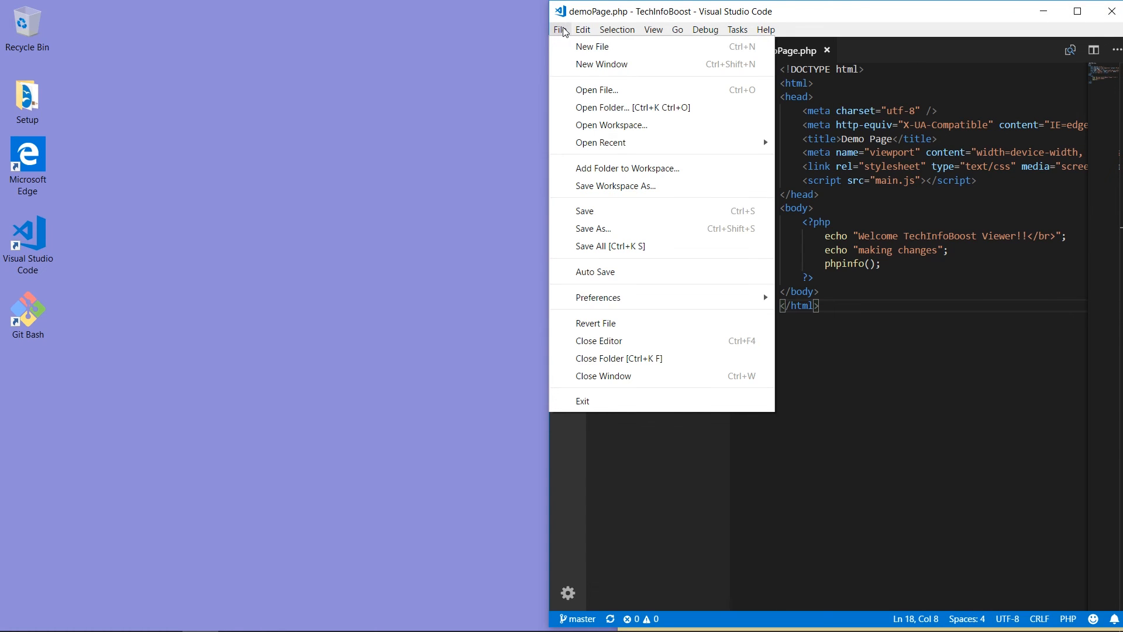
{"action": "left_click", "coordinate": [609, 399]}
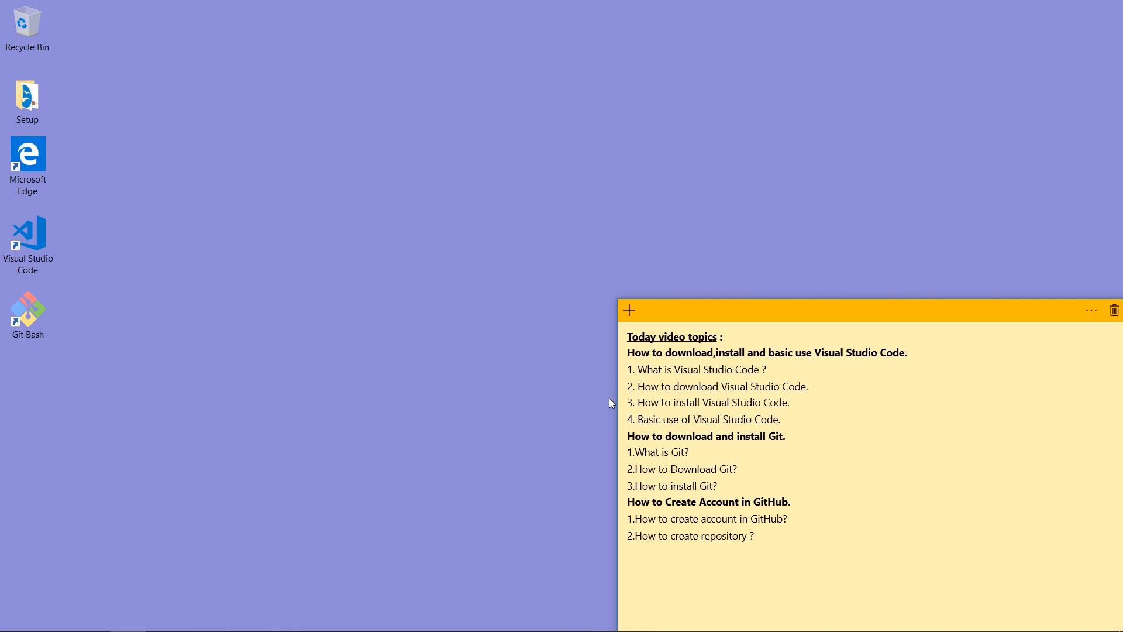